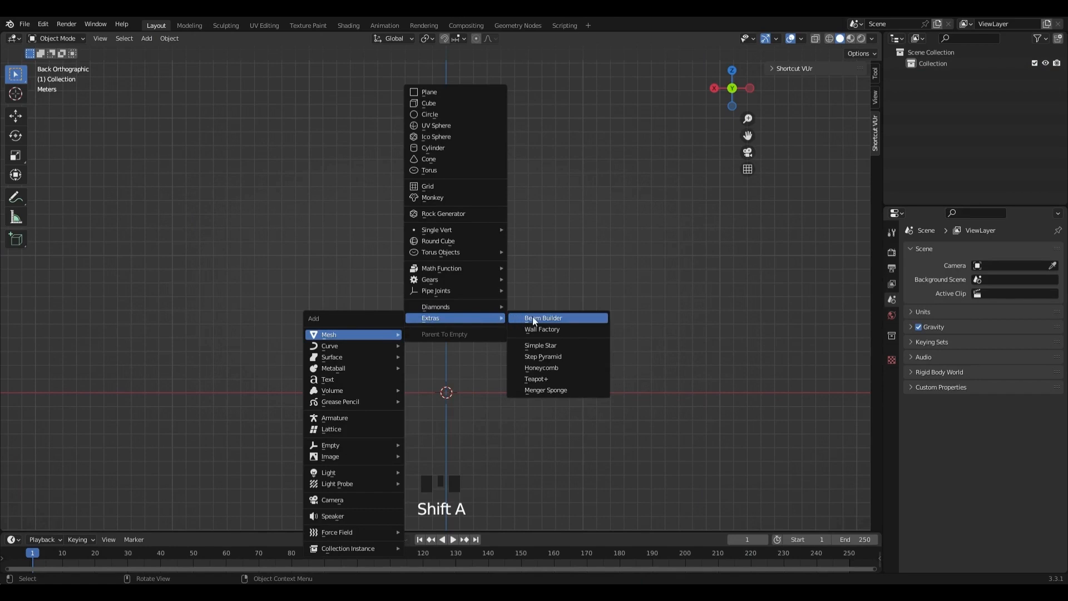
- Add a masonry wall with Wall Factory and set the wall size Start to -30
click(536, 330)
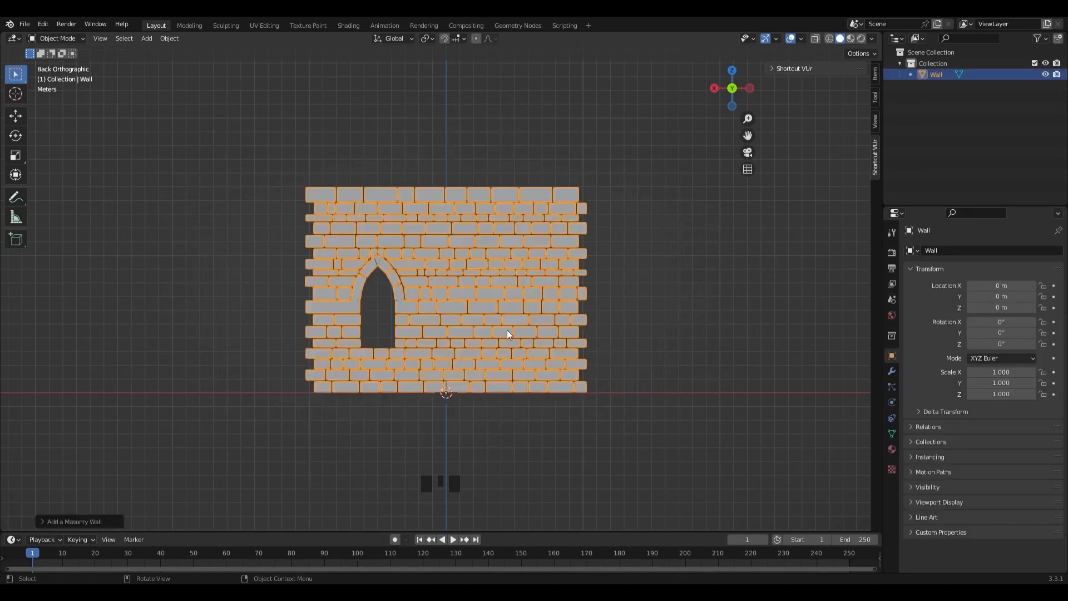
click(101, 520)
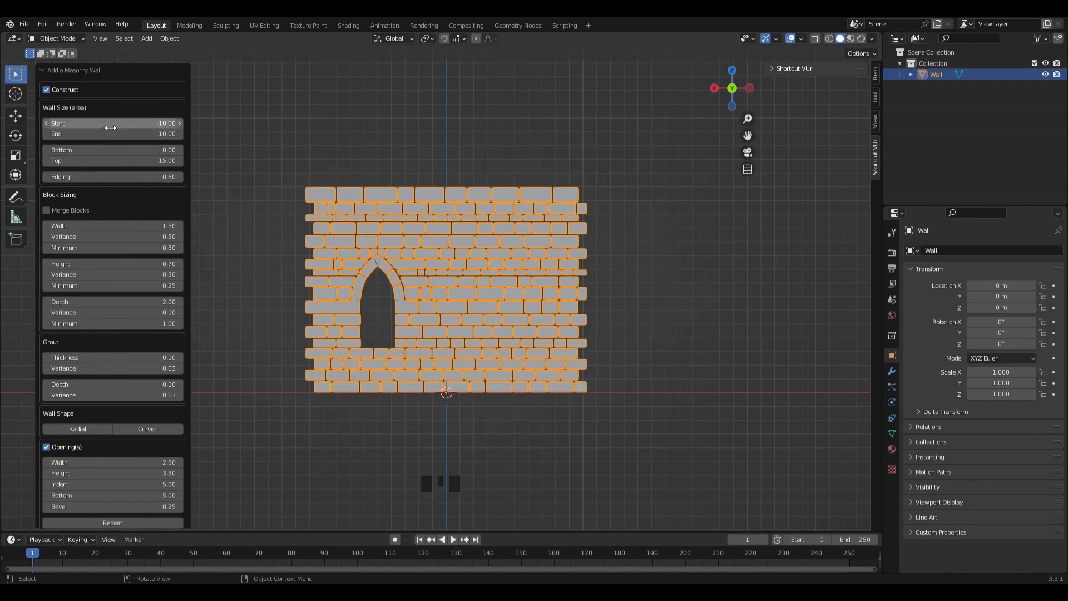
drag(110, 127, 49, 127)
click(147, 127)
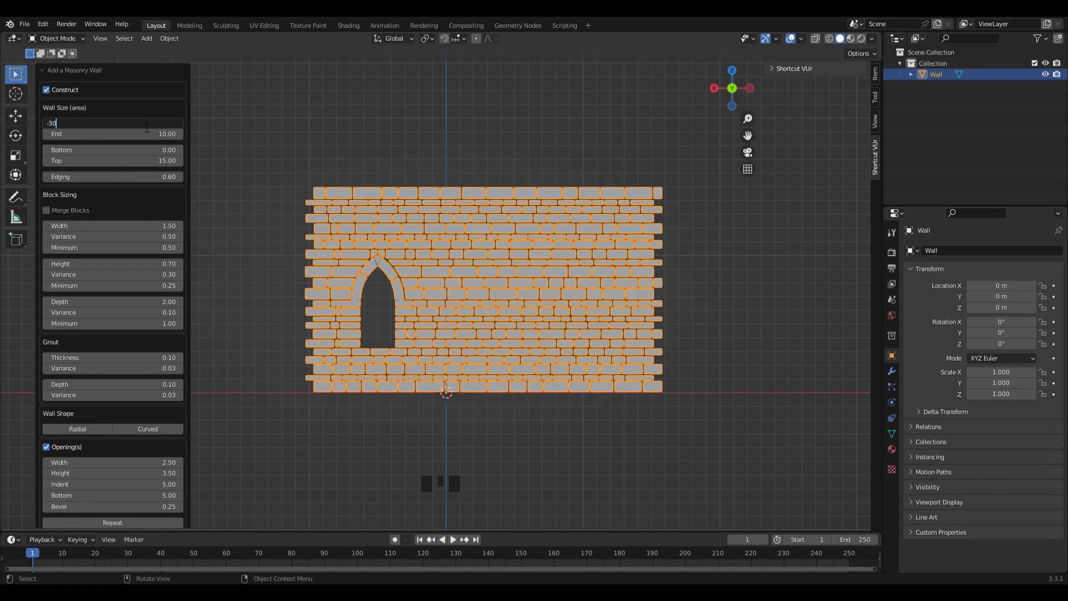
key(Return)
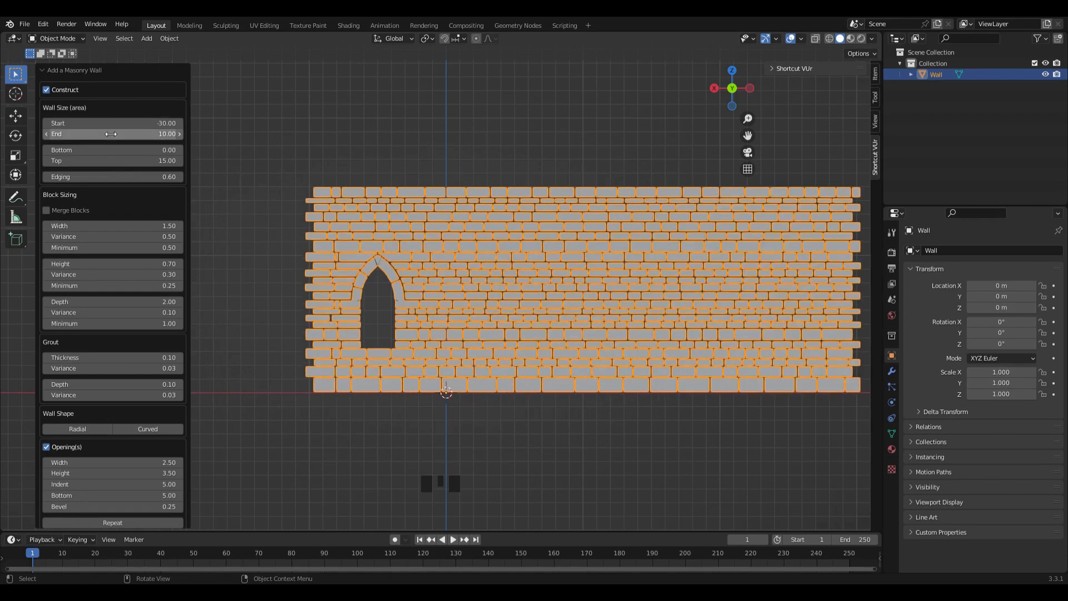
- Lengthen the masonry wall by setting its wall size Start to -50
click(117, 123)
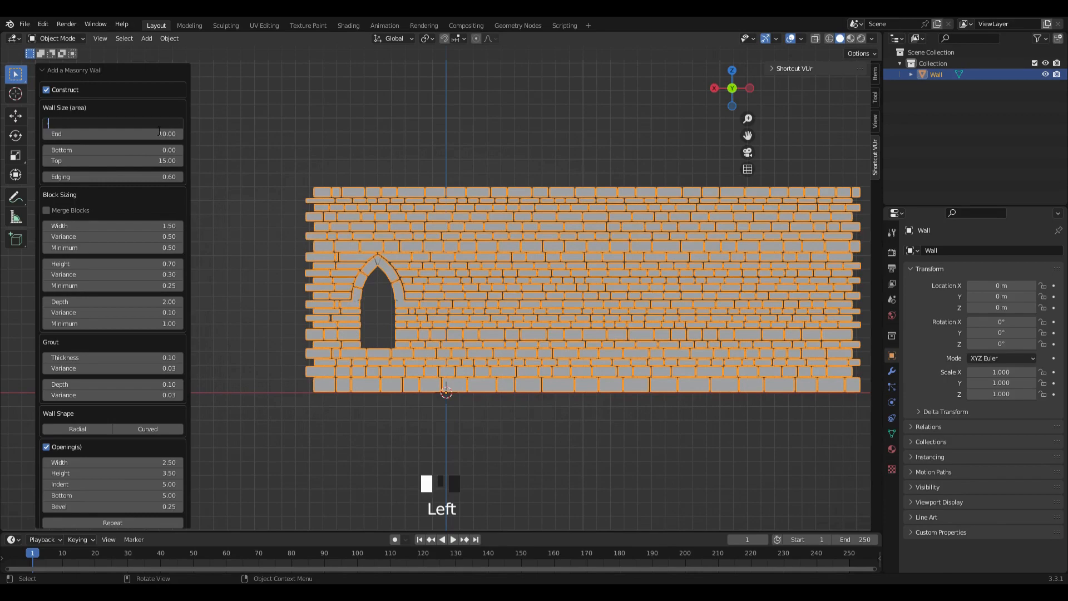
text(-50)
key(Return)
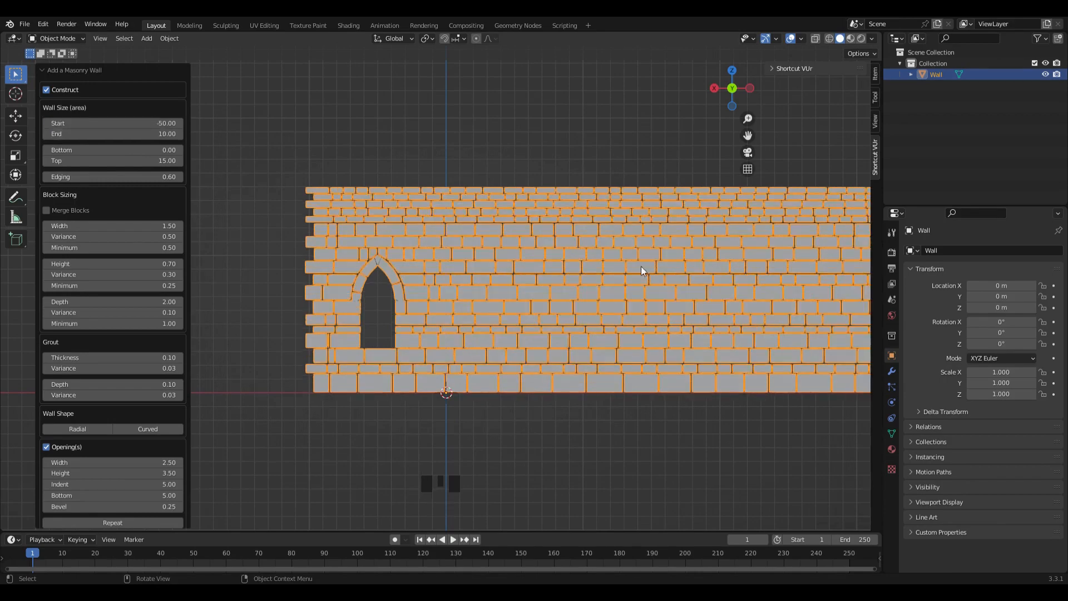
scroll(643, 277, down, 4)
scroll(642, 277, up, 4)
shift+middle_drag(636, 276, 462, 309)
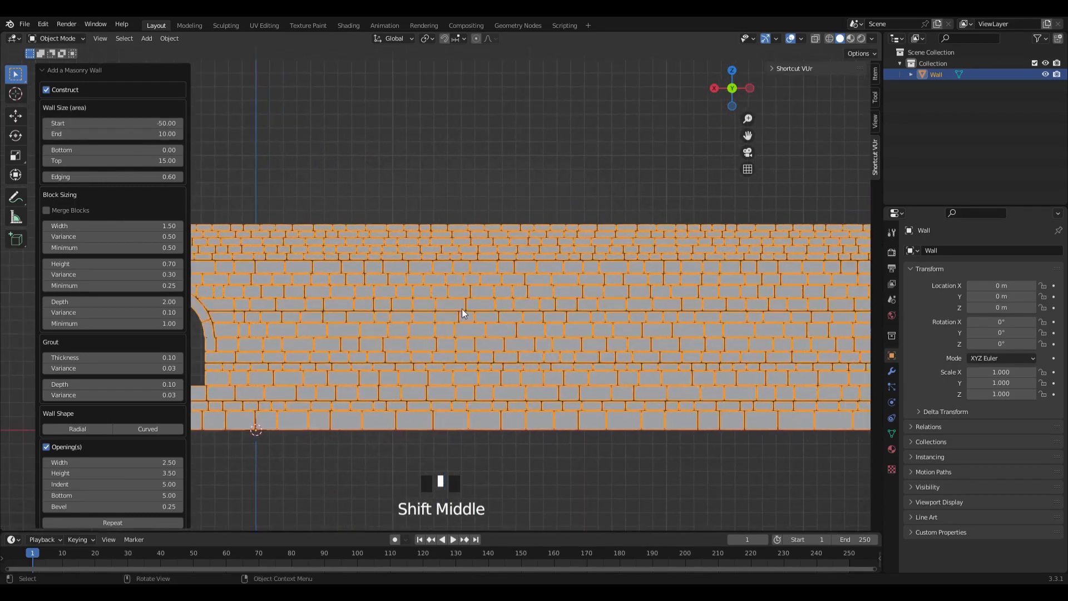
scroll(462, 309, down, 2)
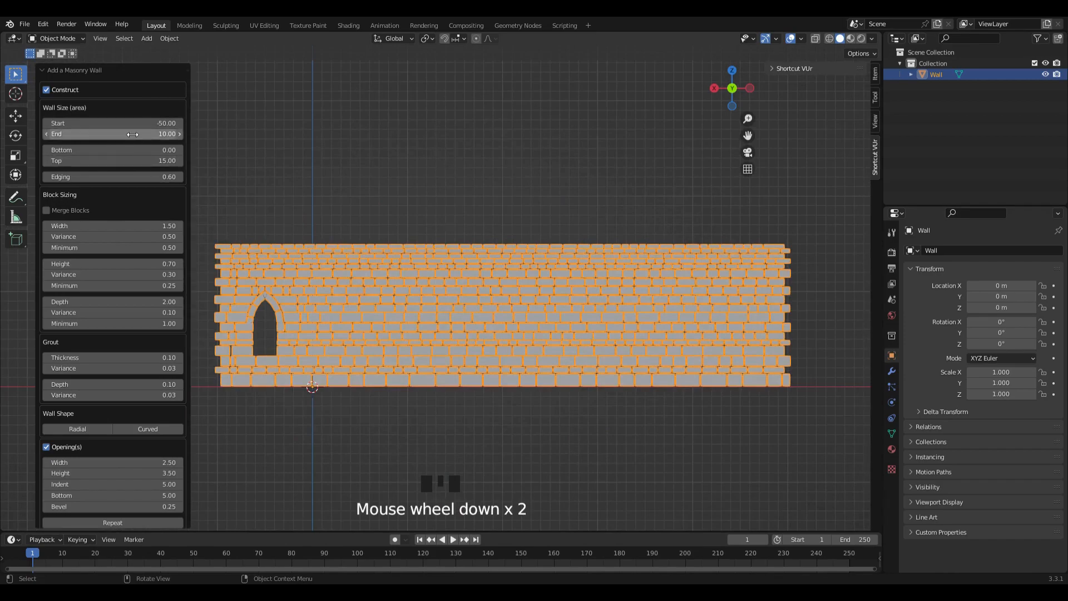
- Enable Merge Blocks in the wall's block sizing so some neighbouring bricks combine into larger ones
mouse_move(133, 135)
mouse_down()
mouse_move(158, 134)
mouse_move(132, 134)
mouse_move(130, 155)
mouse_move(146, 151)
mouse_move(129, 150)
mouse_up()
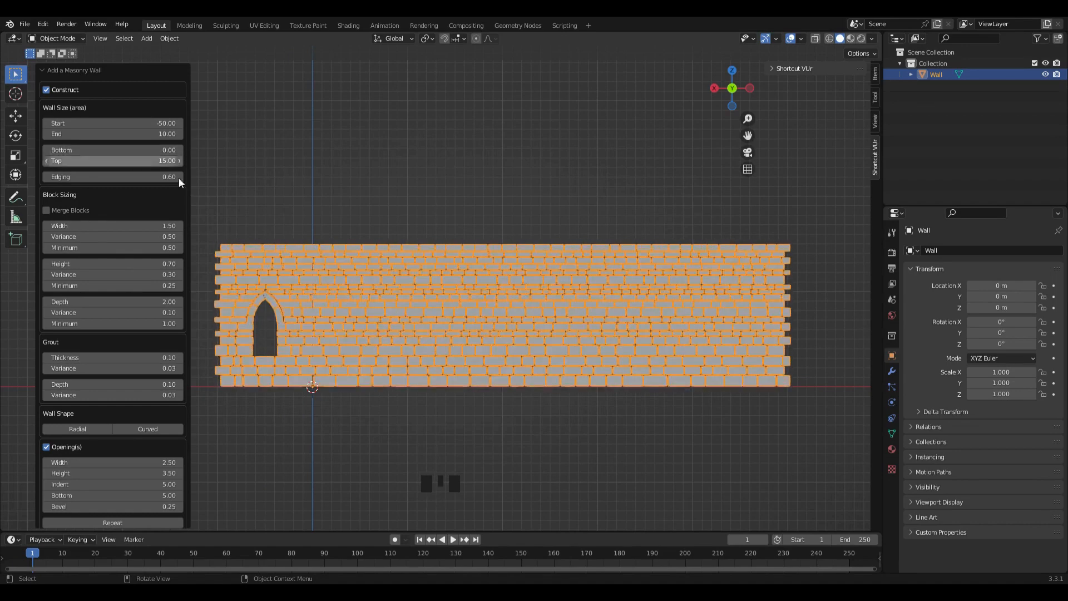
scroll(399, 286, up, 2)
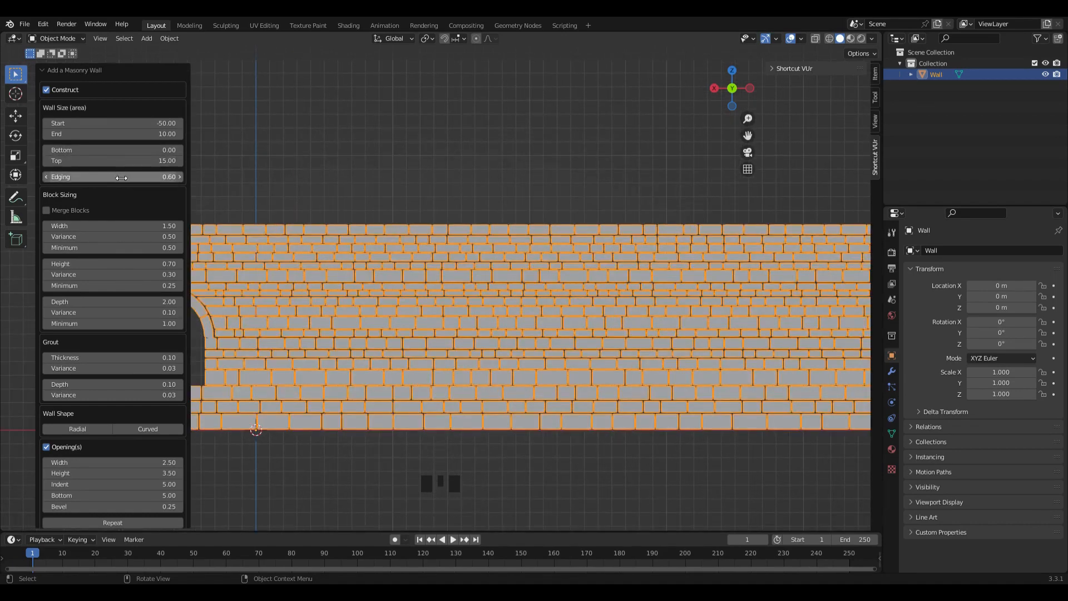
click(49, 212)
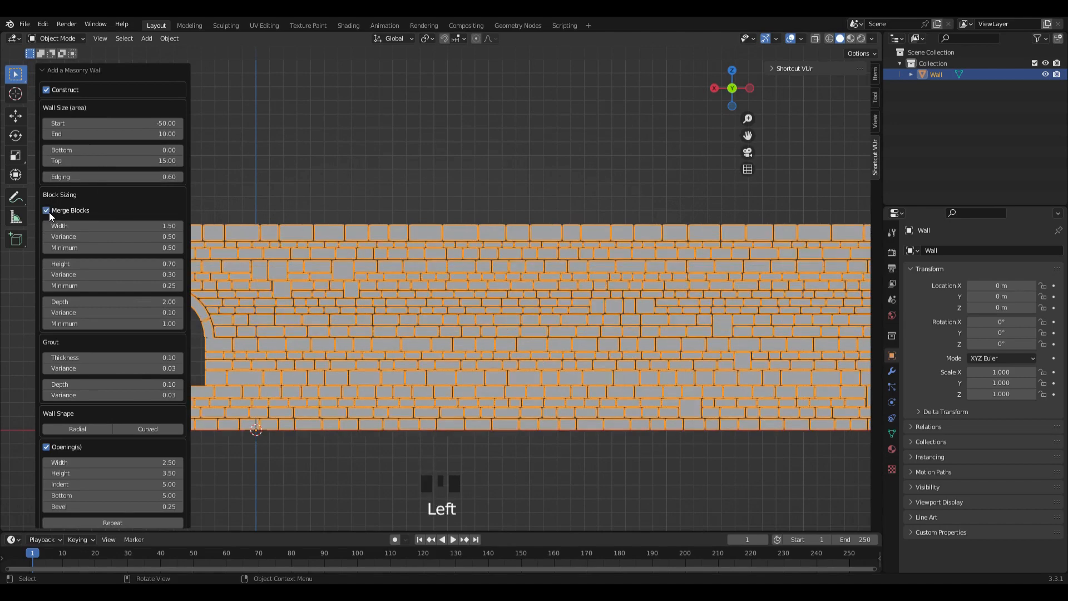
scroll(256, 267, up, 3)
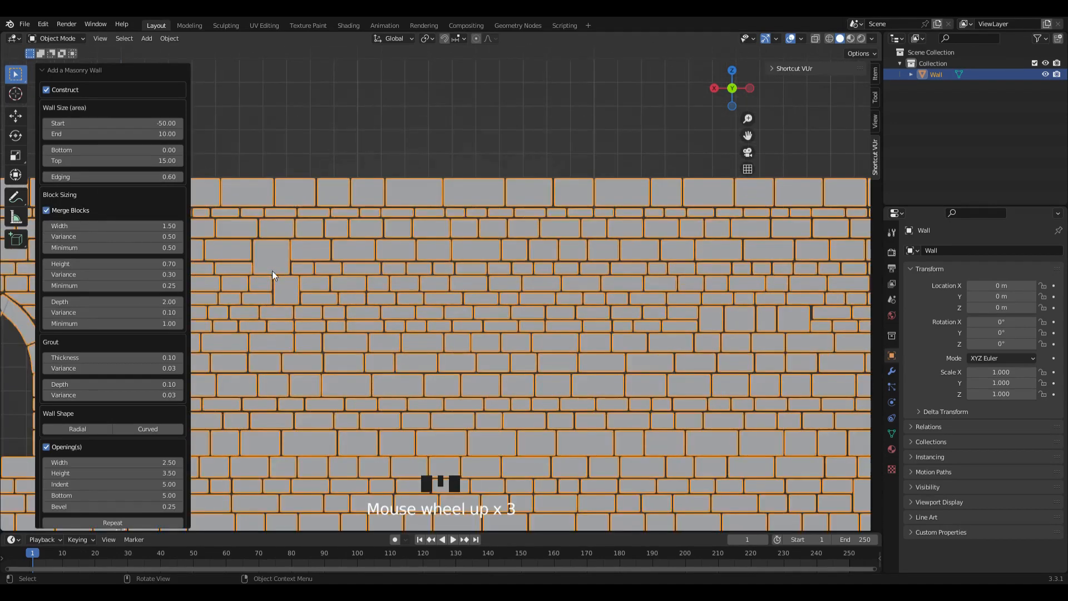
click(48, 210)
click(47, 210)
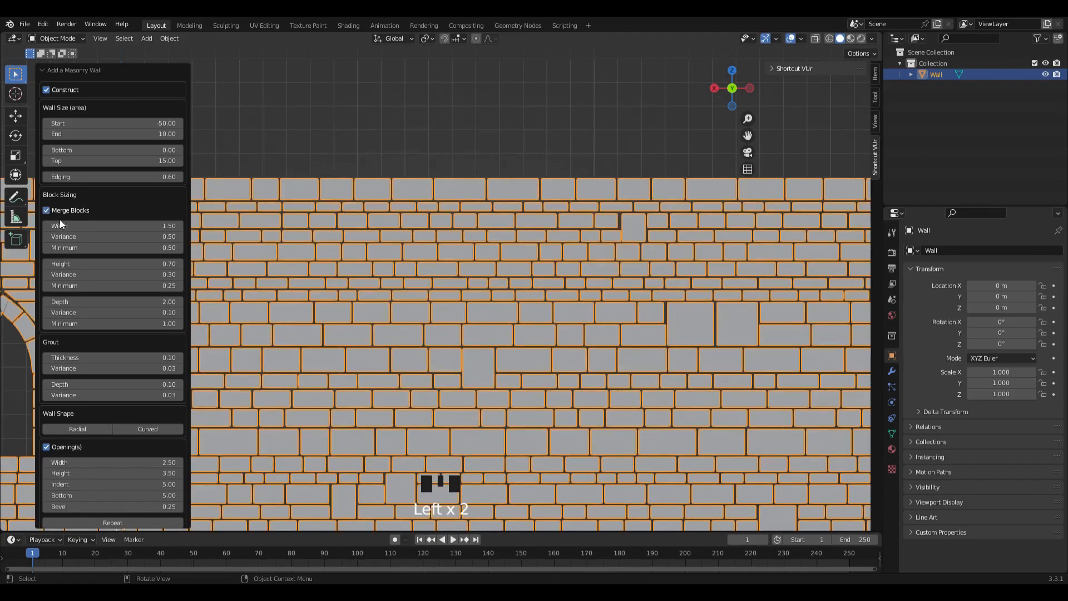
- Make the wall thinner by reducing the block depth to about 1.58
drag(60, 223, 114, 242)
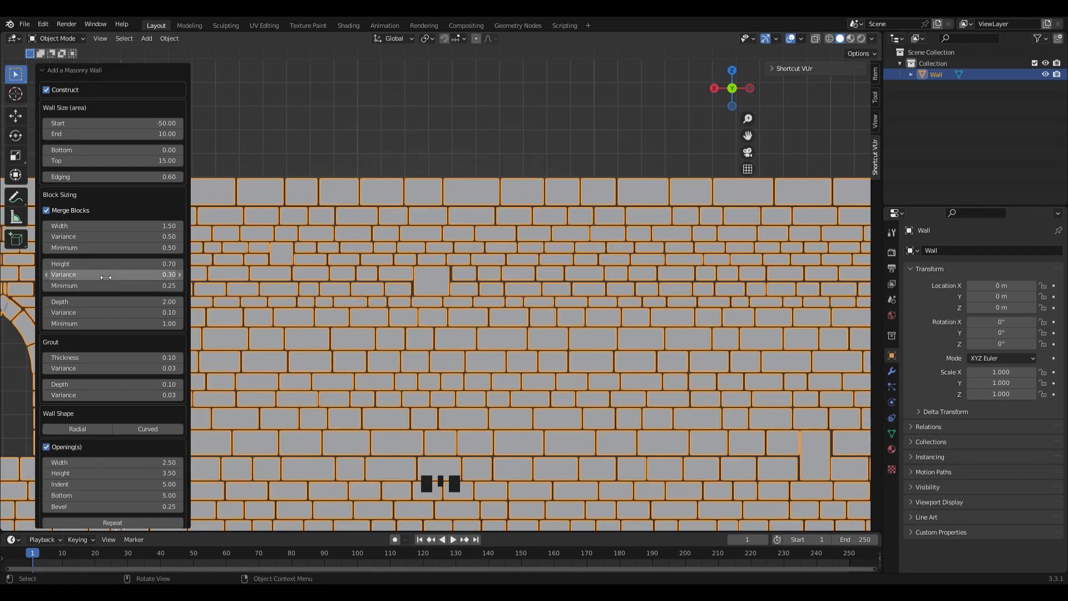
scroll(278, 257, down, 2)
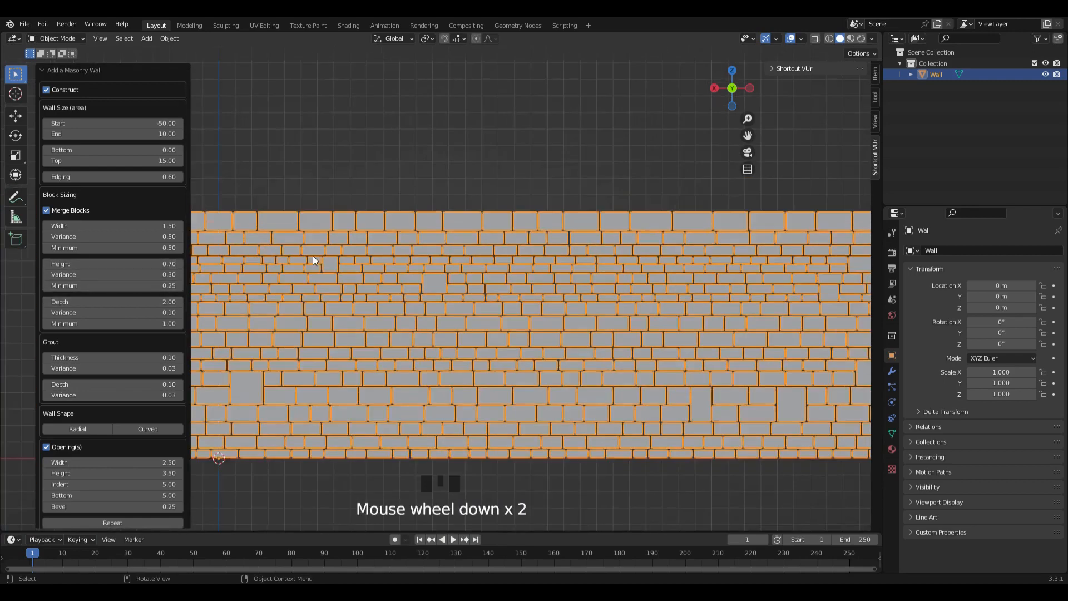
middle_drag(313, 255, 267, 318)
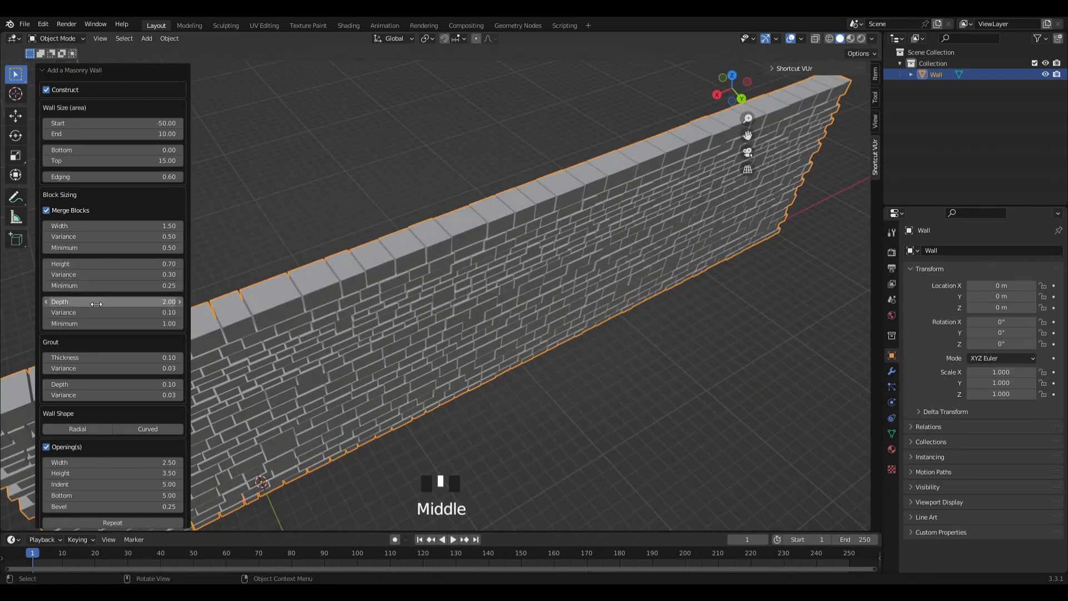
mouse_move(96, 304)
mouse_down()
mouse_move(123, 304)
mouse_move(89, 304)
mouse_up()
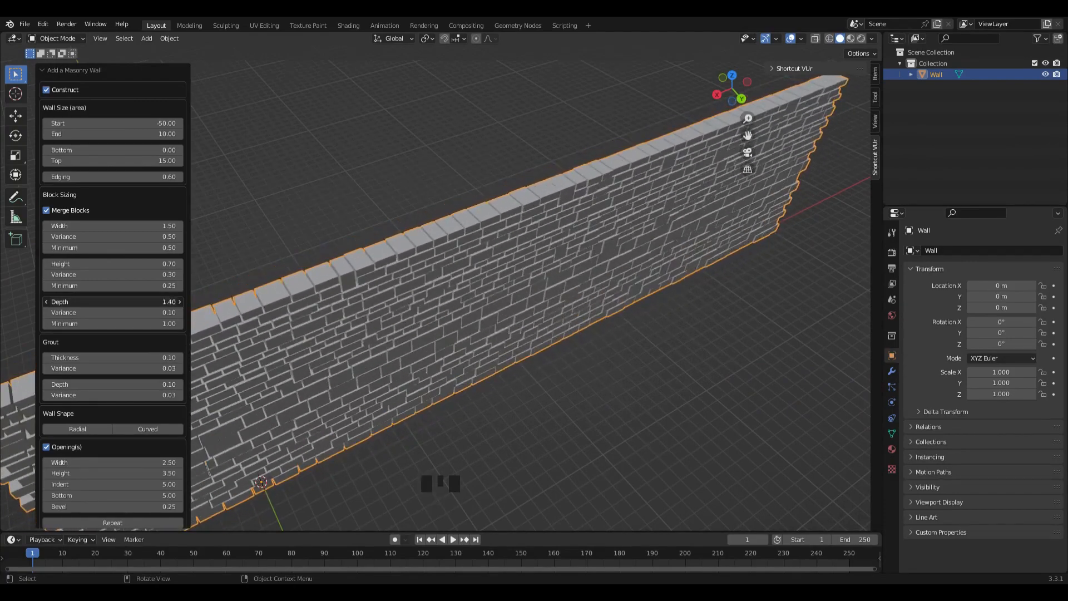
middle_drag(262, 335, 245, 290)
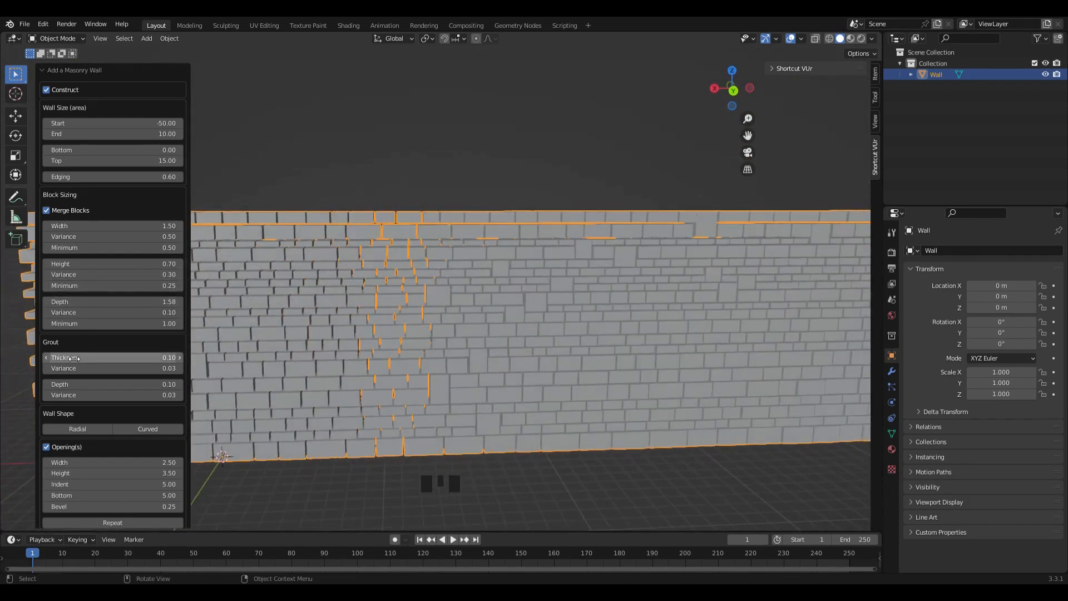
- Turn the wall's Opening(s) option off and on again to compare the wall with and without its window
scroll(312, 360, down, 3)
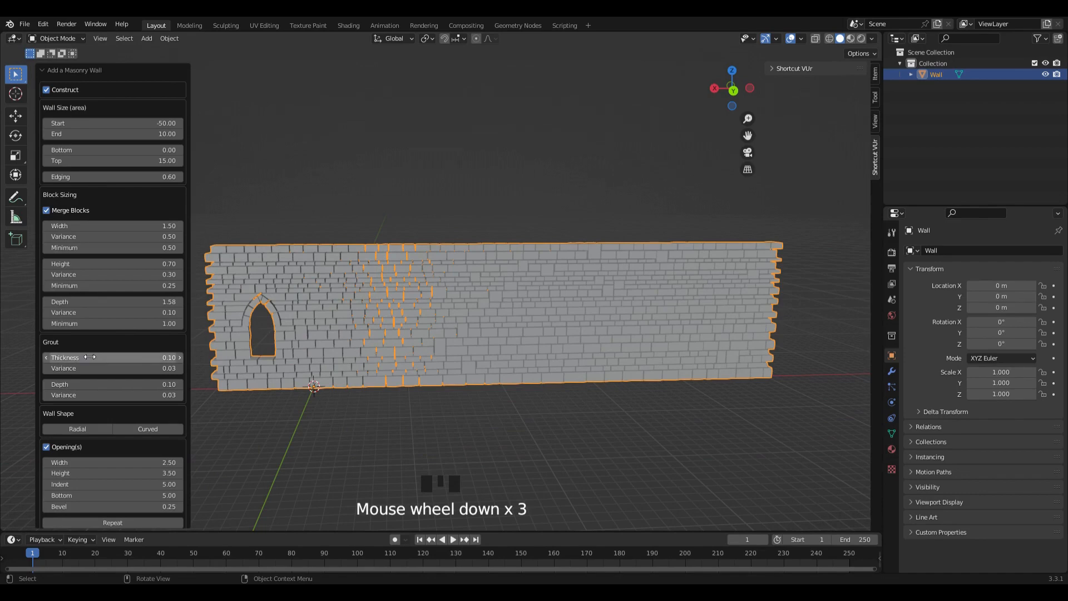
drag(105, 360, 97, 385)
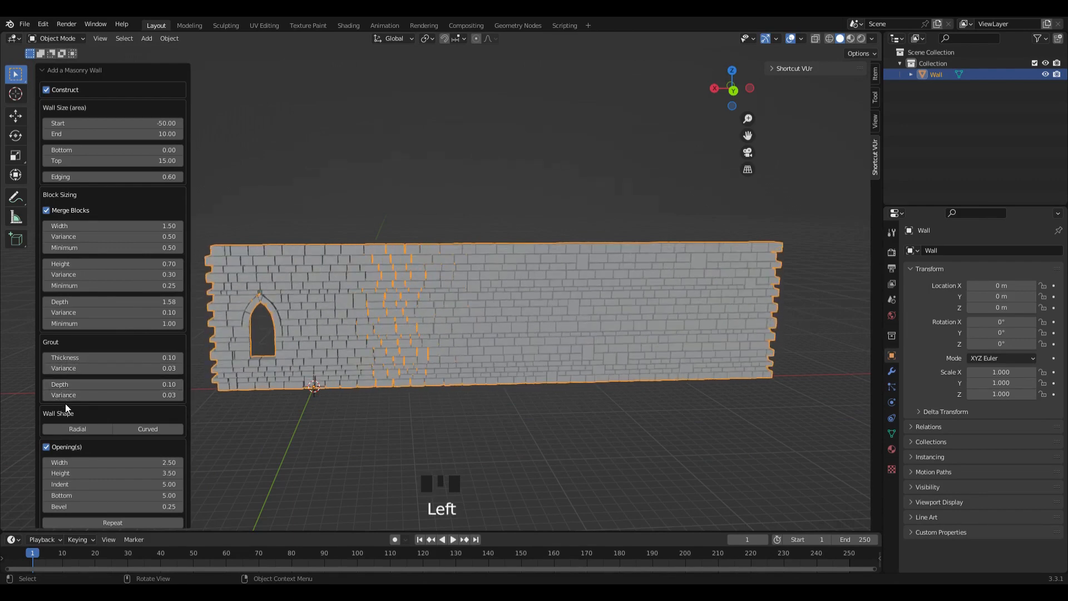
scroll(102, 425, down, 6)
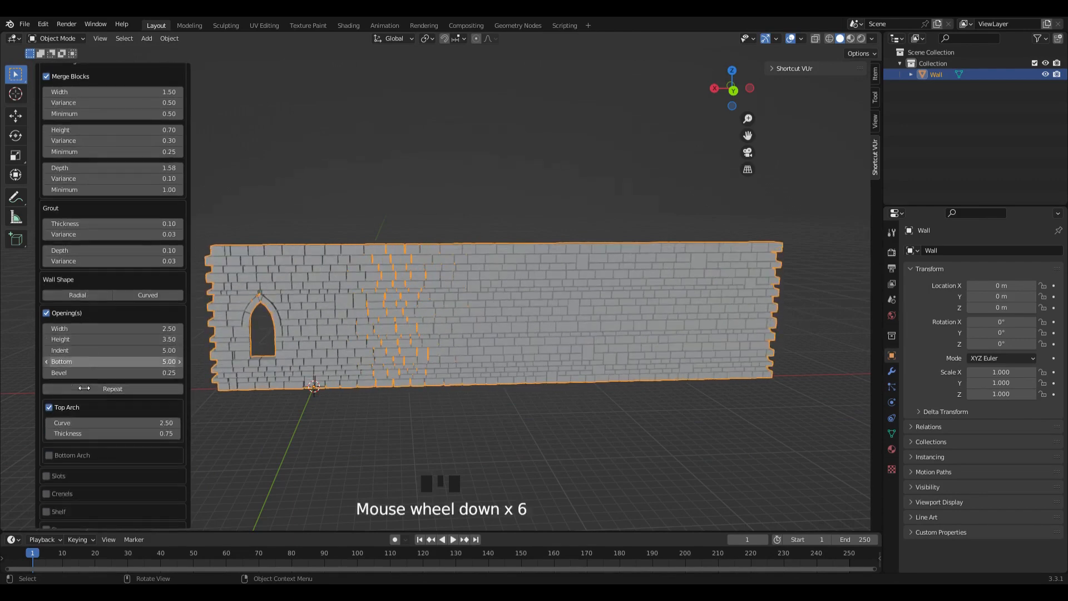
click(46, 313)
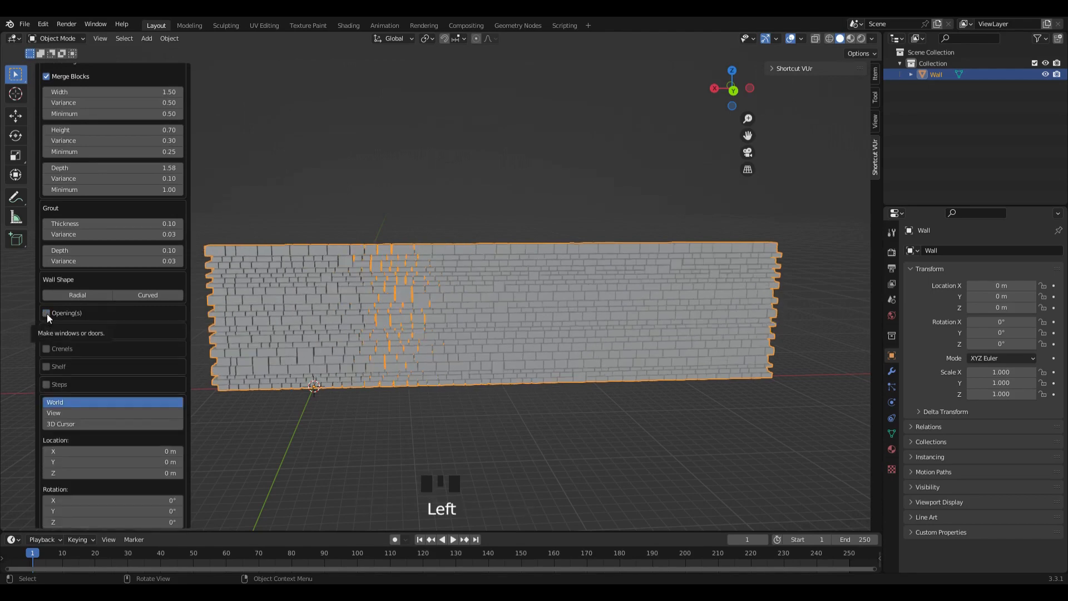
click(47, 314)
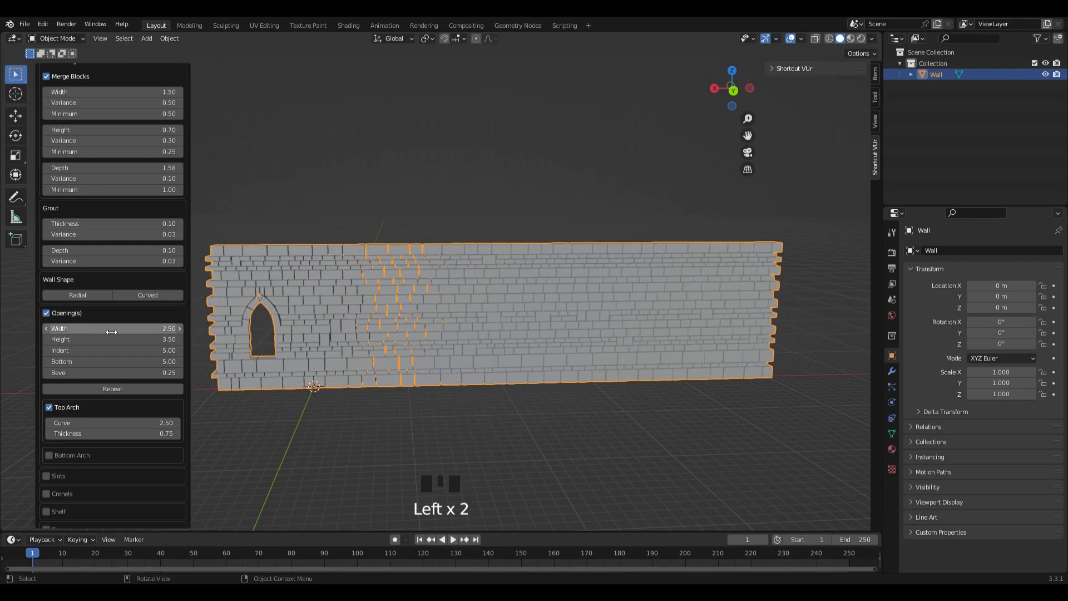
- Turn the window into an arched doorway with width about 5.98, height 7.25, indent -18.67 and bottom 3.59
drag(95, 328, 261, 328)
drag(94, 340, 271, 339)
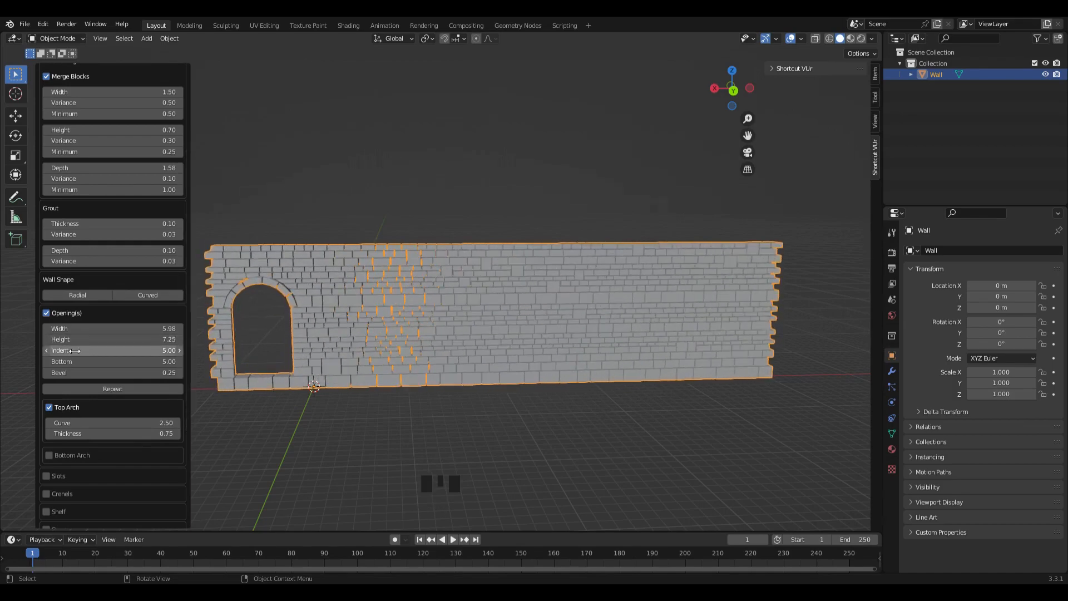
drag(93, 352, 66, 361)
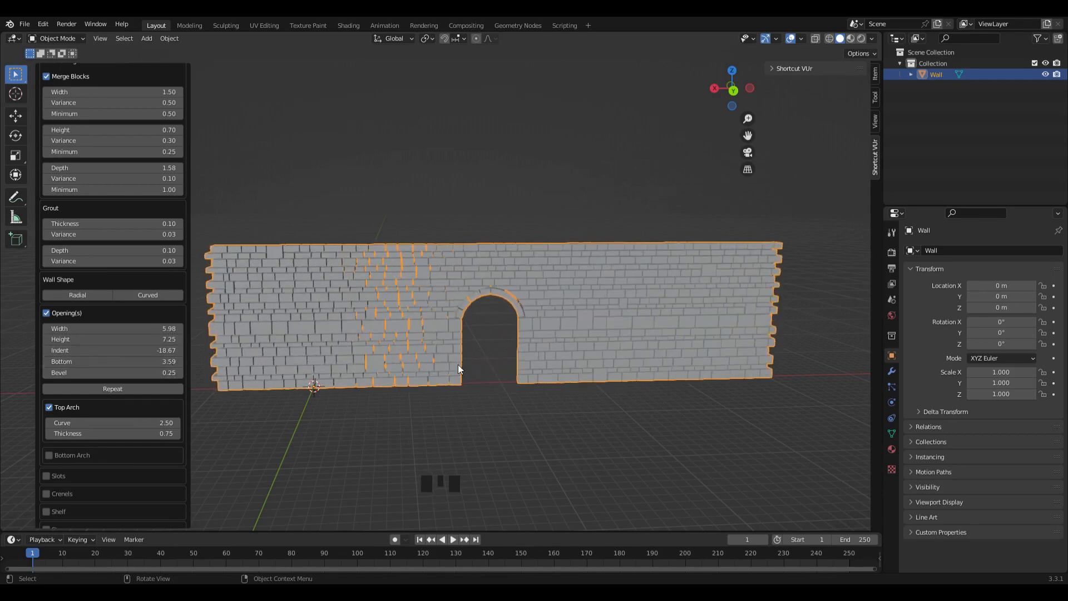
scroll(507, 367, up, 3)
scroll(458, 368, up, 2)
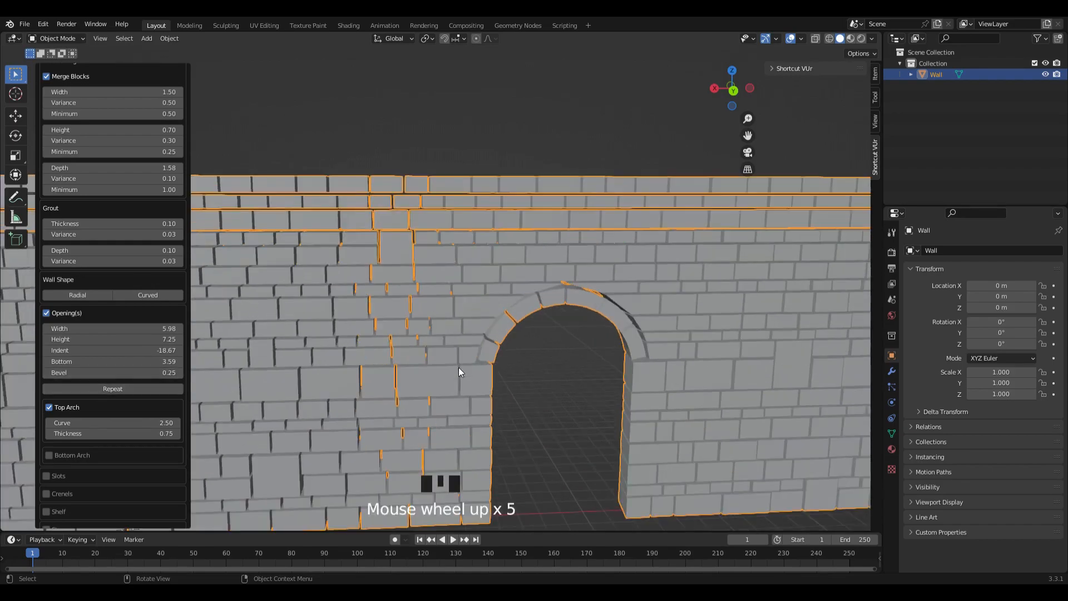
mouse_move(117, 377)
mouse_down()
mouse_move(80, 376)
mouse_move(125, 373)
mouse_up()
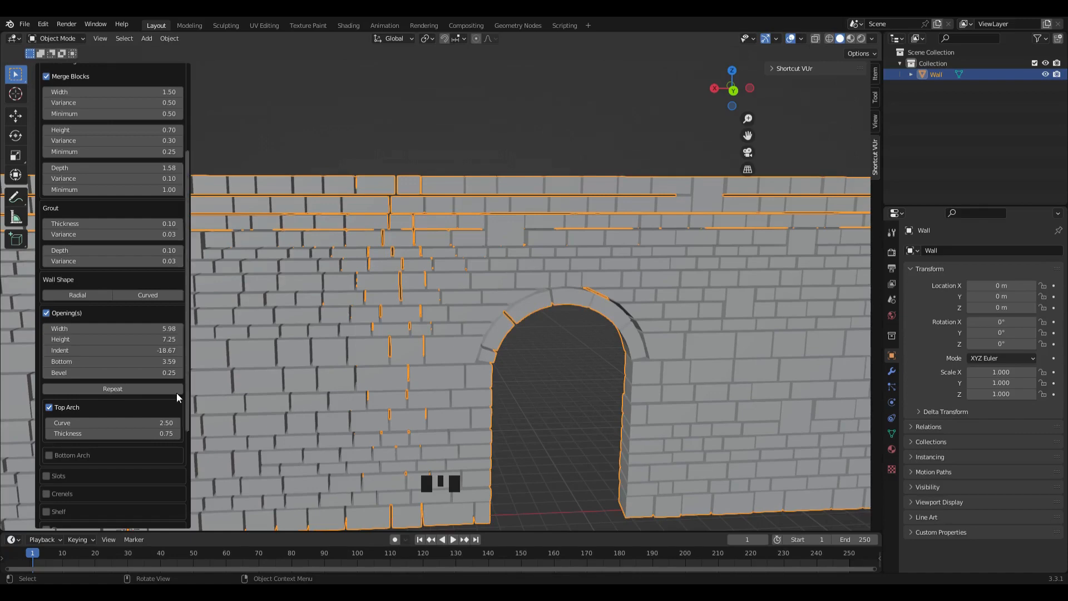
- View the wall squarely from the back and enable Steps to add a staircase to it
scroll(176, 392, down, 6)
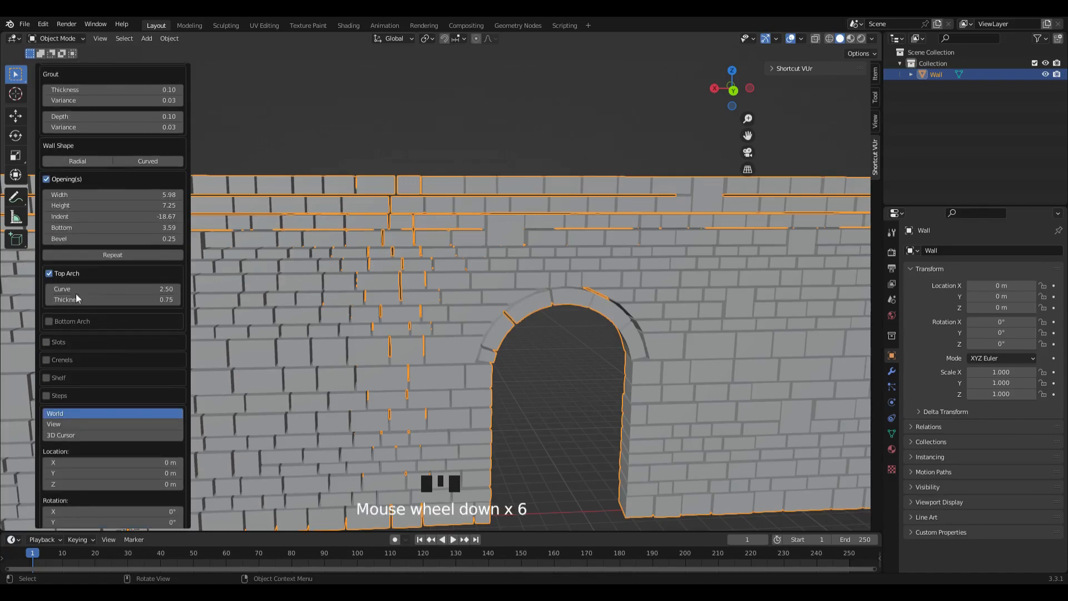
scroll(477, 334, down, 3)
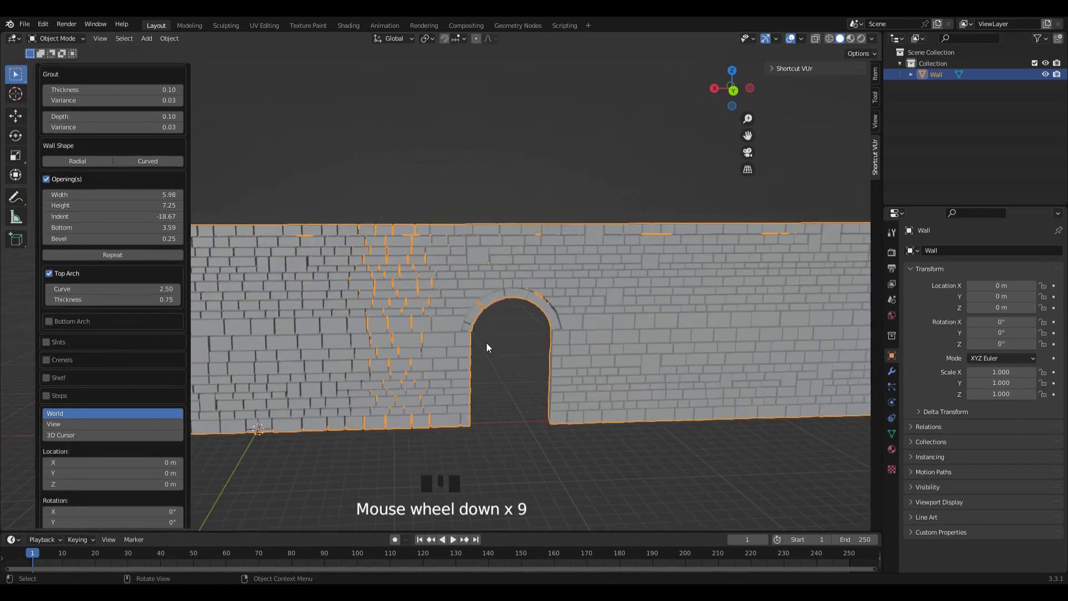
scroll(389, 328, down, 3)
mouse_move(427, 326)
middle_down()
mouse_move(388, 299)
mouse_move(384, 276)
mouse_move(428, 308)
middle_up()
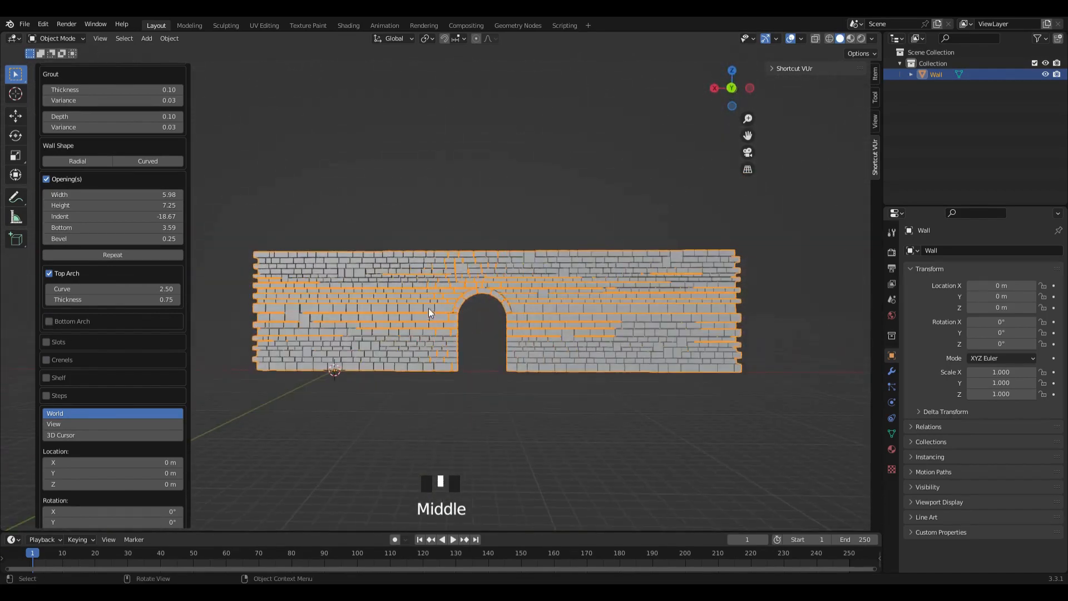
click(732, 91)
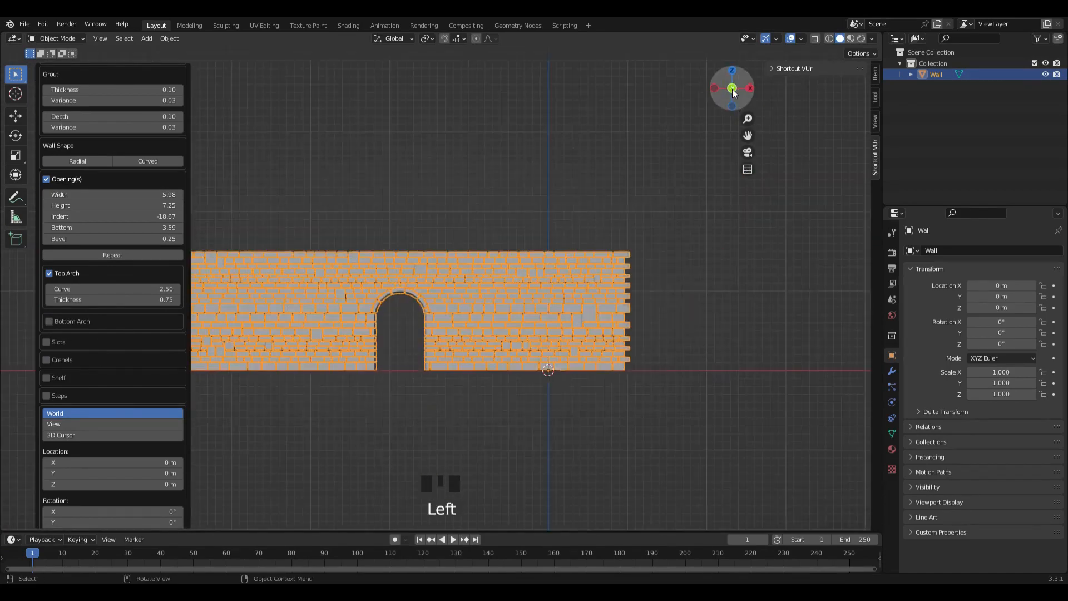
click(733, 89)
scroll(96, 343, down, 1)
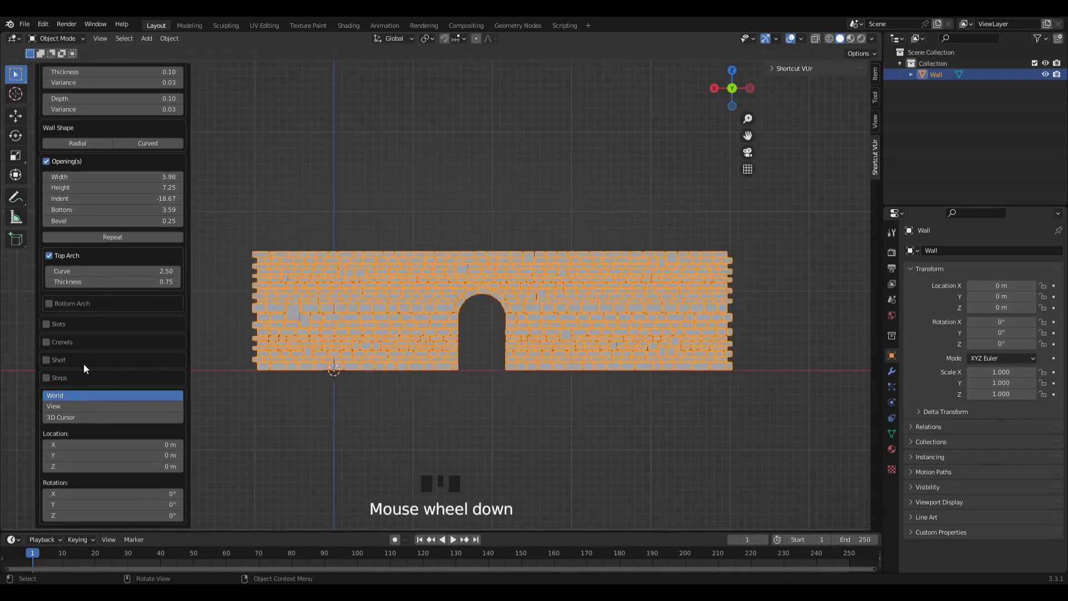
click(47, 377)
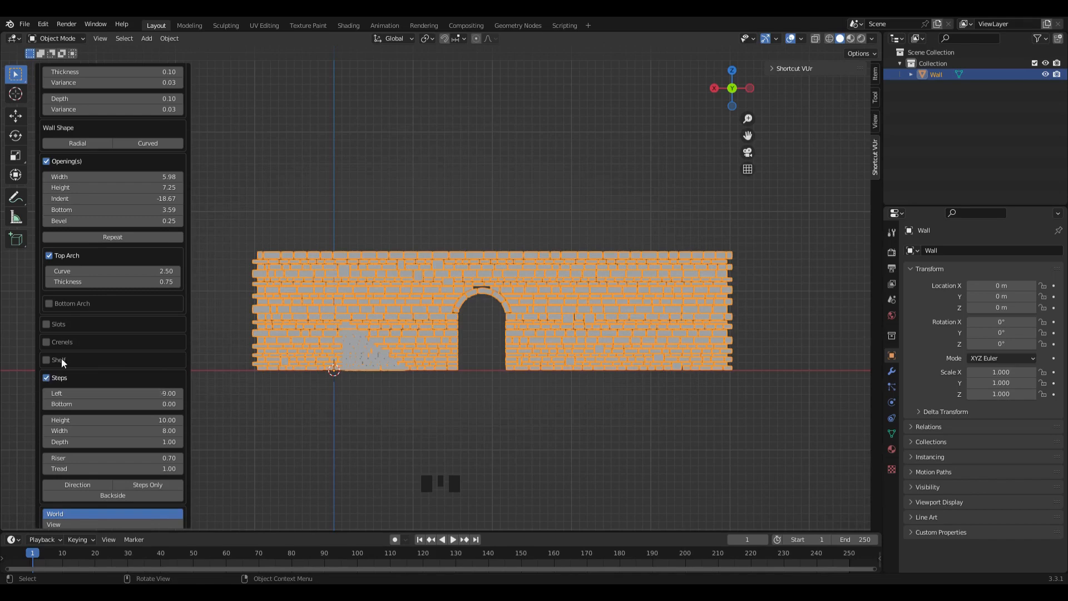
- Raise the arched opening by setting its indent to about -18.85 and its bottom to about 7.61
scroll(82, 272, up, 4)
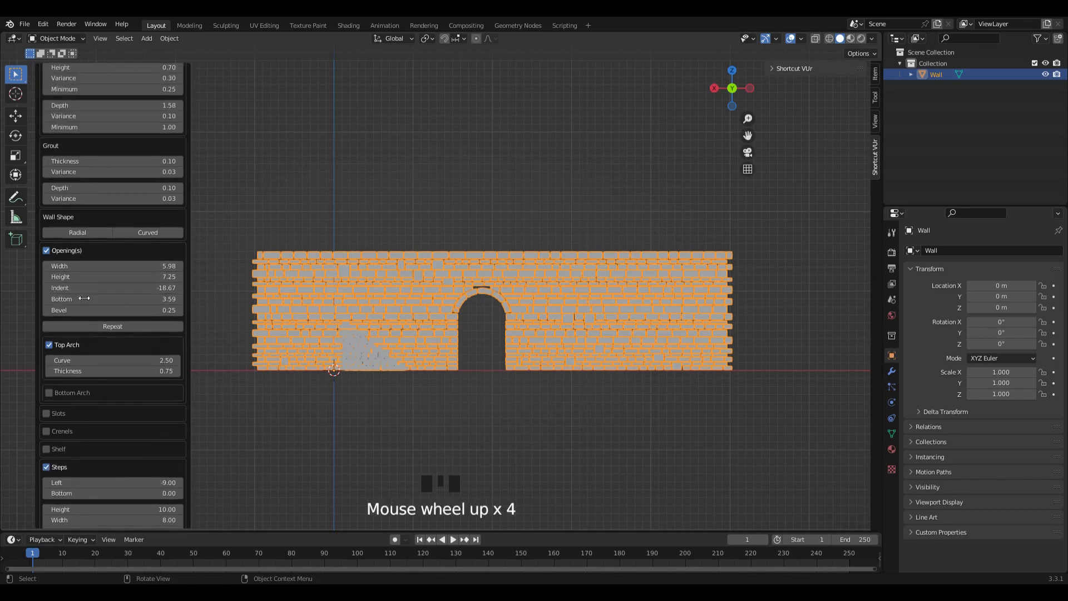
drag(100, 287, 245, 299)
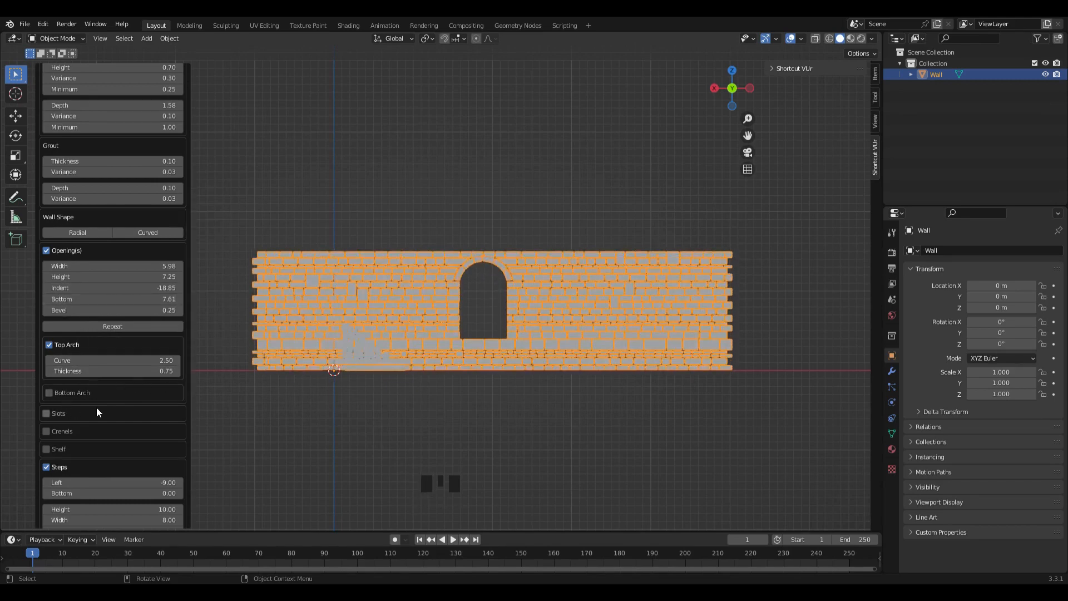
- Move the staircase under the arched opening by setting the steps' left value to about -28.77, and deepen it to about 3.61
scroll(68, 465, down, 5)
middle_drag(274, 395, 767, 396)
scroll(583, 397, up, 4)
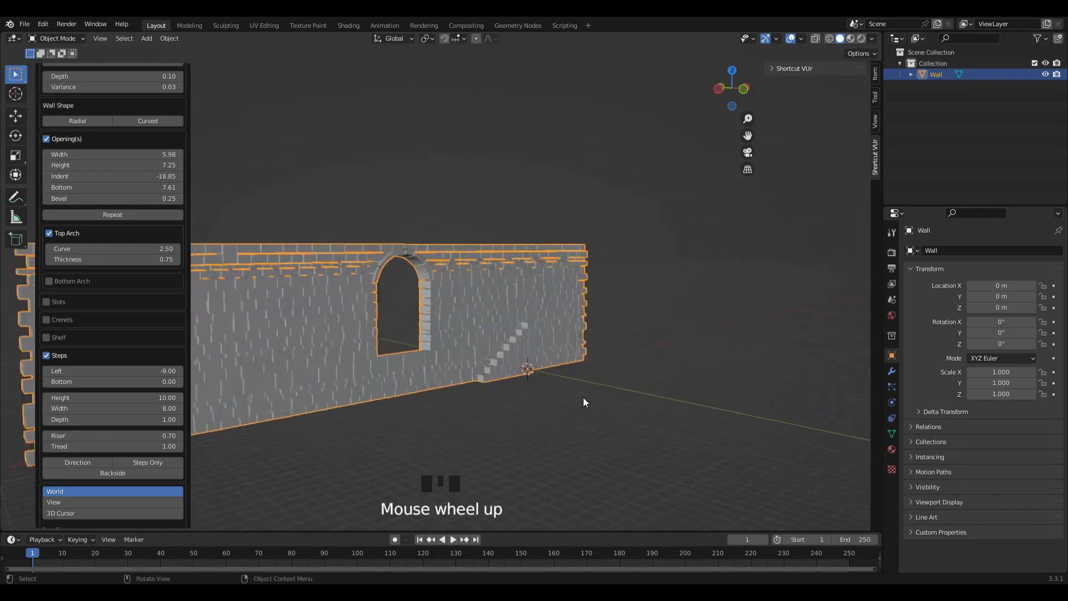
scroll(111, 409, down, 2)
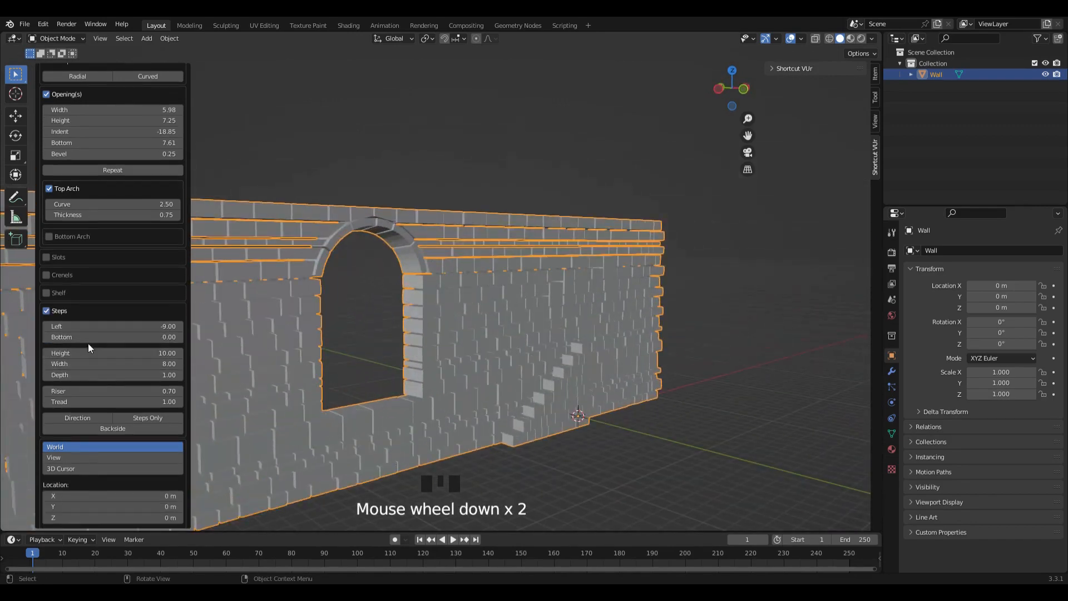
drag(143, 332, 79, 327)
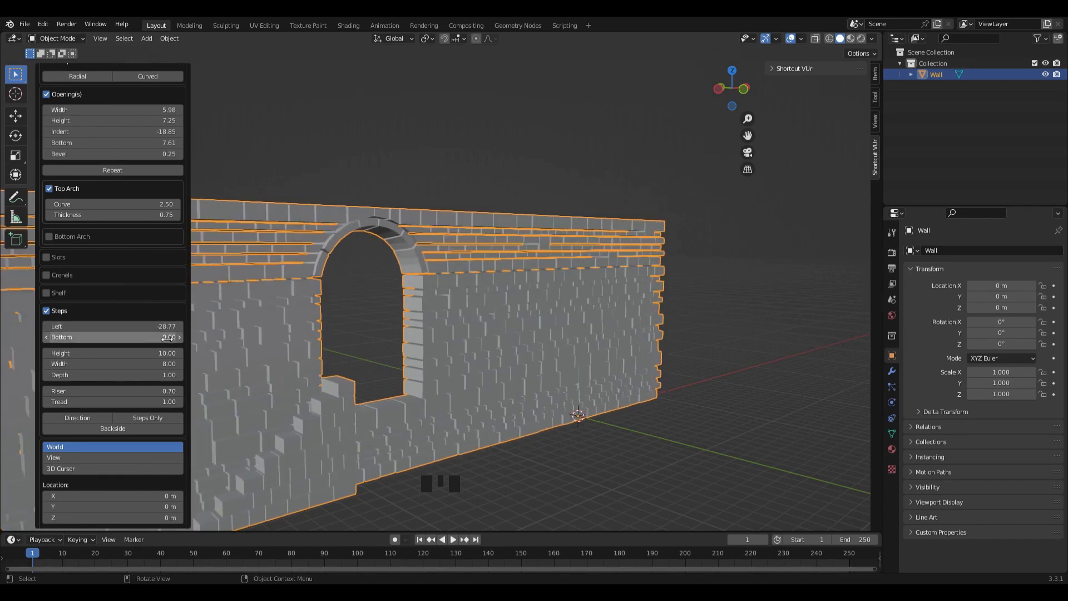
drag(158, 339, 155, 379)
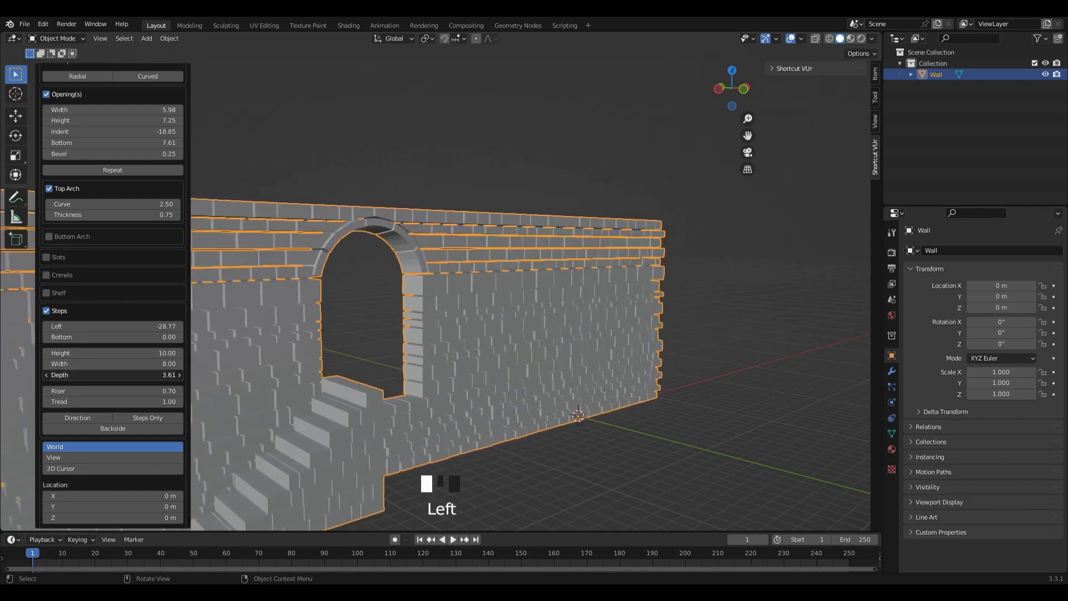
- Lower the stair riser to about 0.43 and check how the staircase meets the arched opening
drag(85, 393, 61, 392)
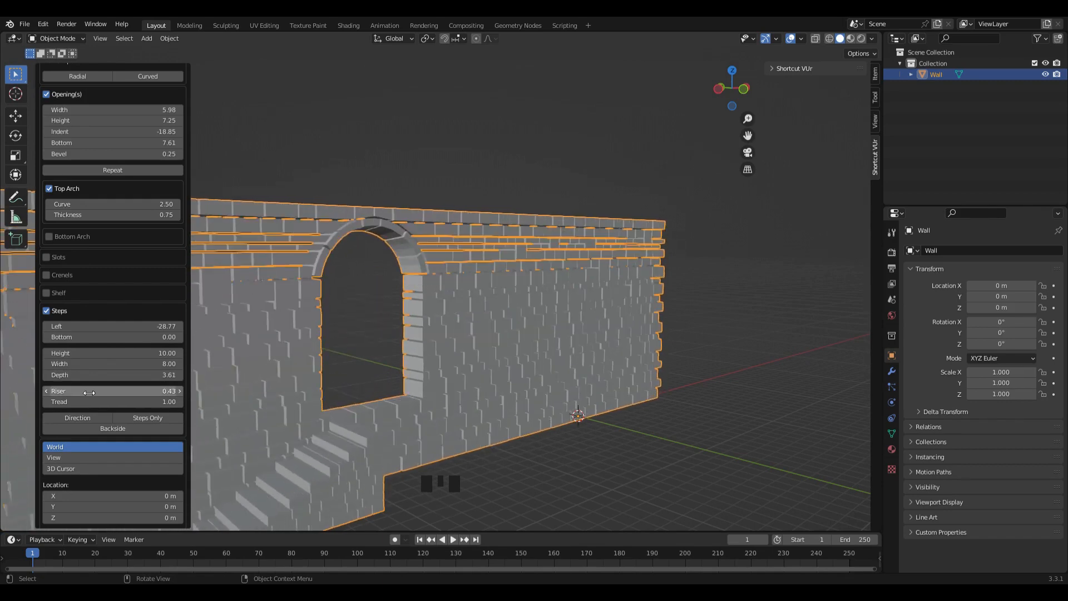
scroll(326, 384, down, 3)
mouse_move(326, 384)
middle_down()
mouse_move(260, 388)
mouse_move(280, 366)
mouse_move(311, 377)
middle_up()
middle_drag(308, 384, 312, 384)
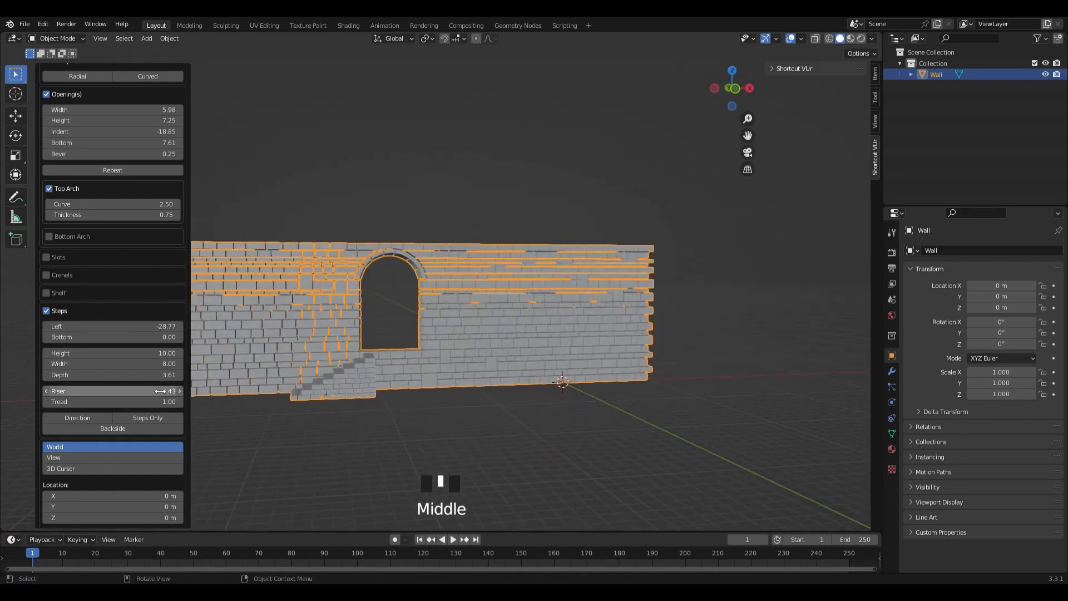
mouse_move(101, 405)
mouse_down()
mouse_move(78, 406)
mouse_move(96, 410)
mouse_up()
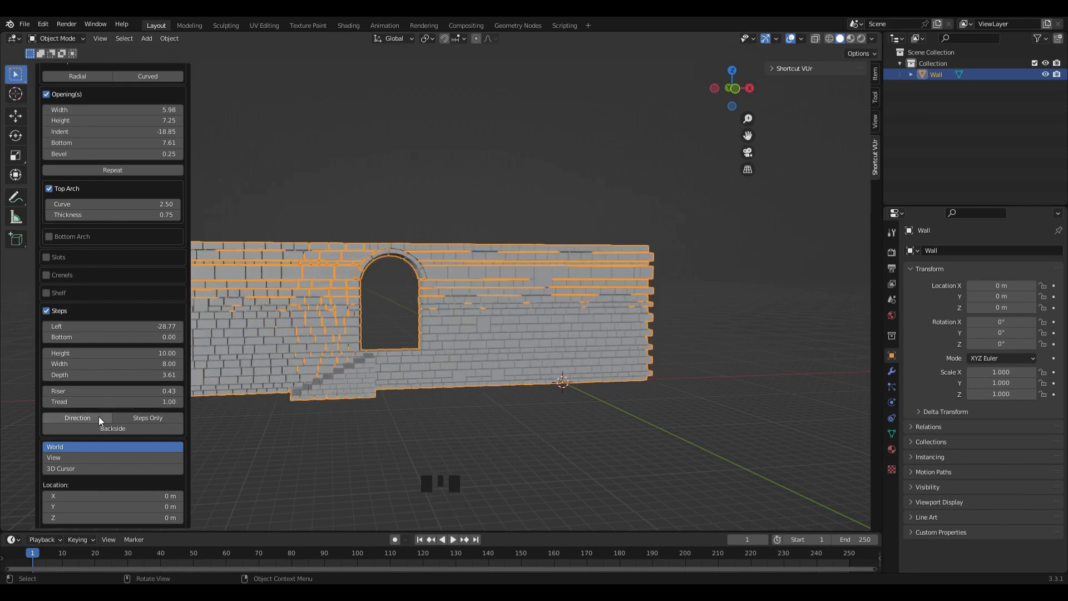
- Switch the steps' Direction and Steps Only options on and off again to compare their effect
click(98, 416)
click(99, 416)
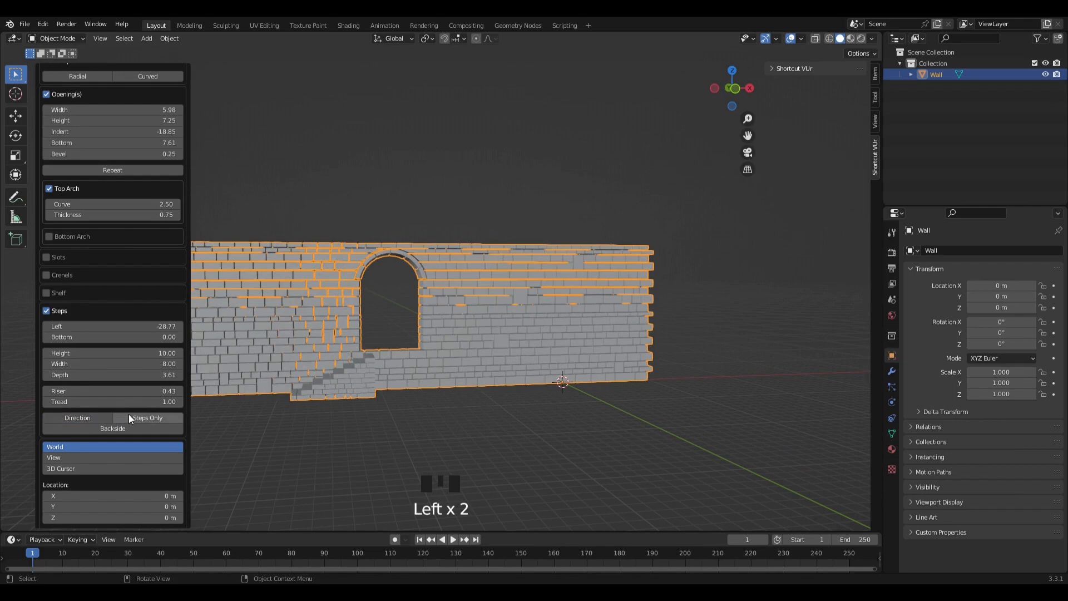
click(129, 417)
click(128, 417)
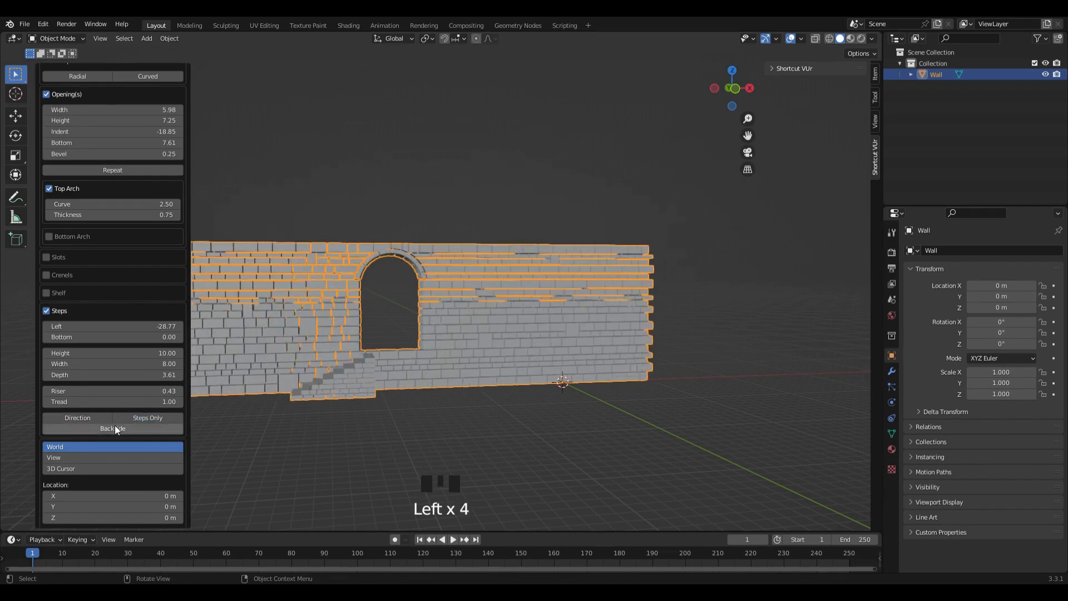
- Fine-tune the staircase position by setting the steps' left value to about -28.29 and bottom to about 0.06
scroll(375, 362, up, 2)
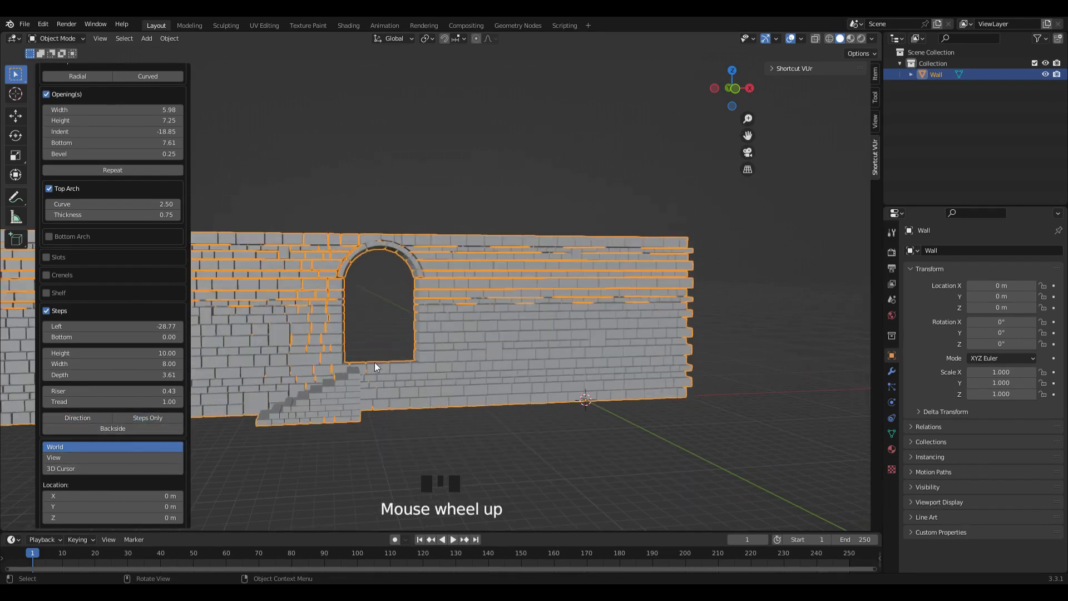
mouse_move(375, 362)
middle_down()
mouse_move(436, 358)
mouse_move(415, 365)
mouse_move(418, 356)
mouse_move(385, 353)
middle_up()
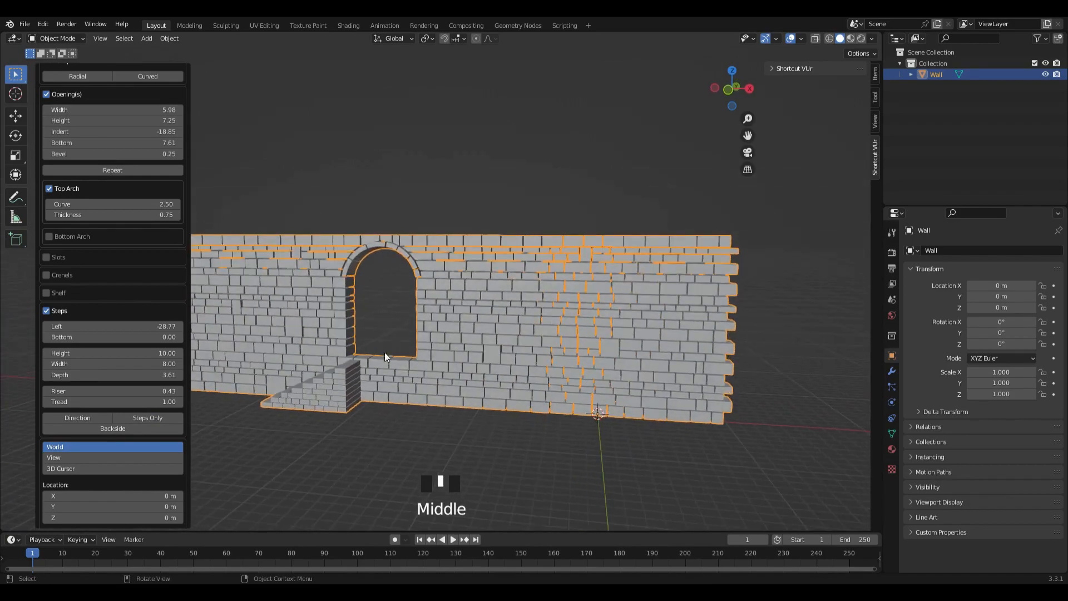
drag(128, 326, 98, 338)
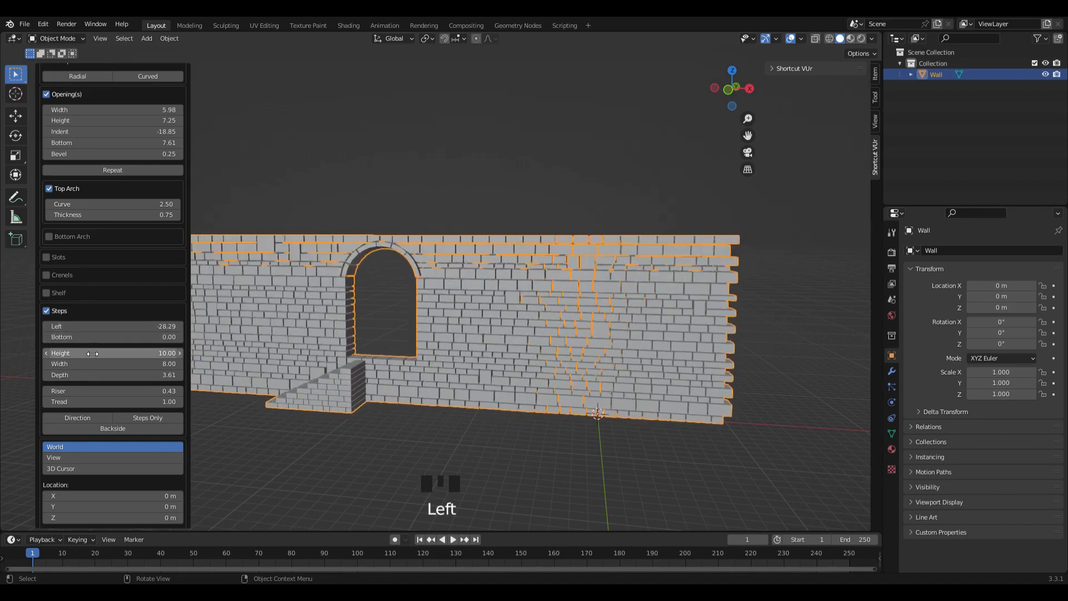
middle_drag(353, 347, 478, 311)
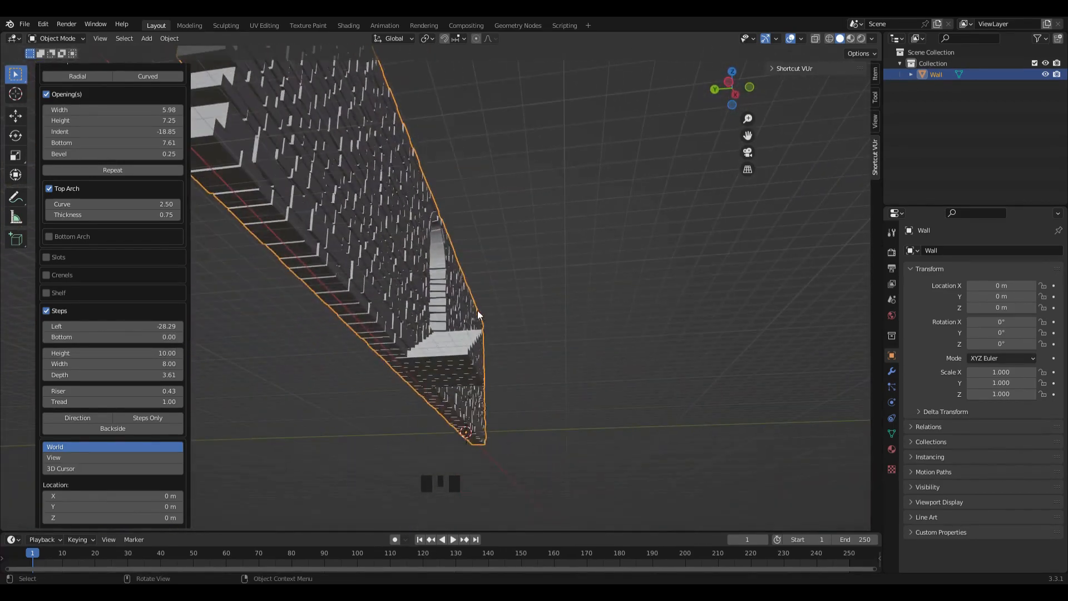
drag(123, 337, 129, 337)
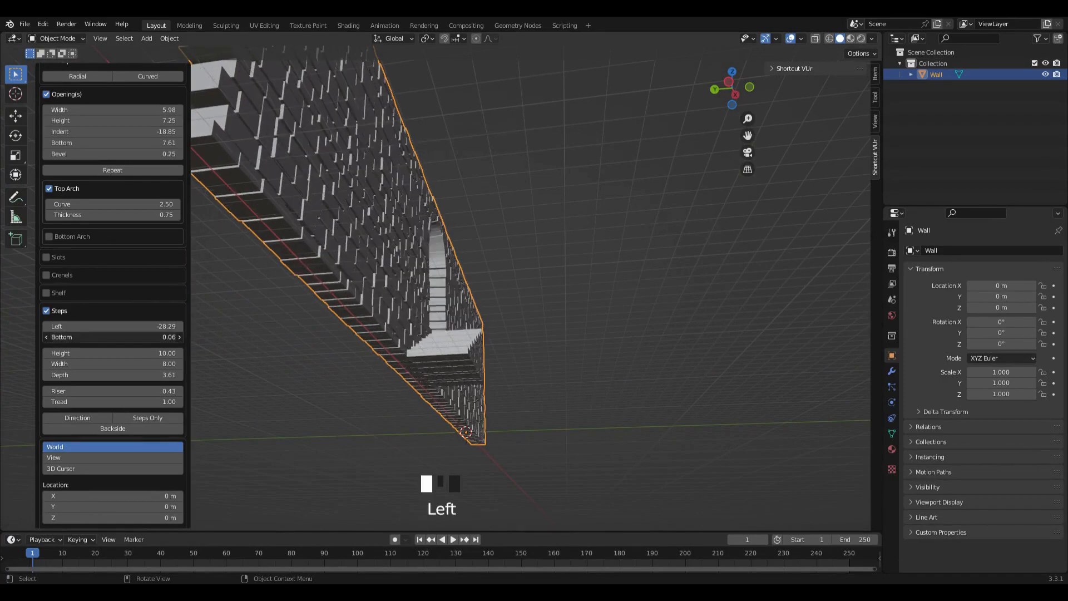
scroll(480, 369, up, 5)
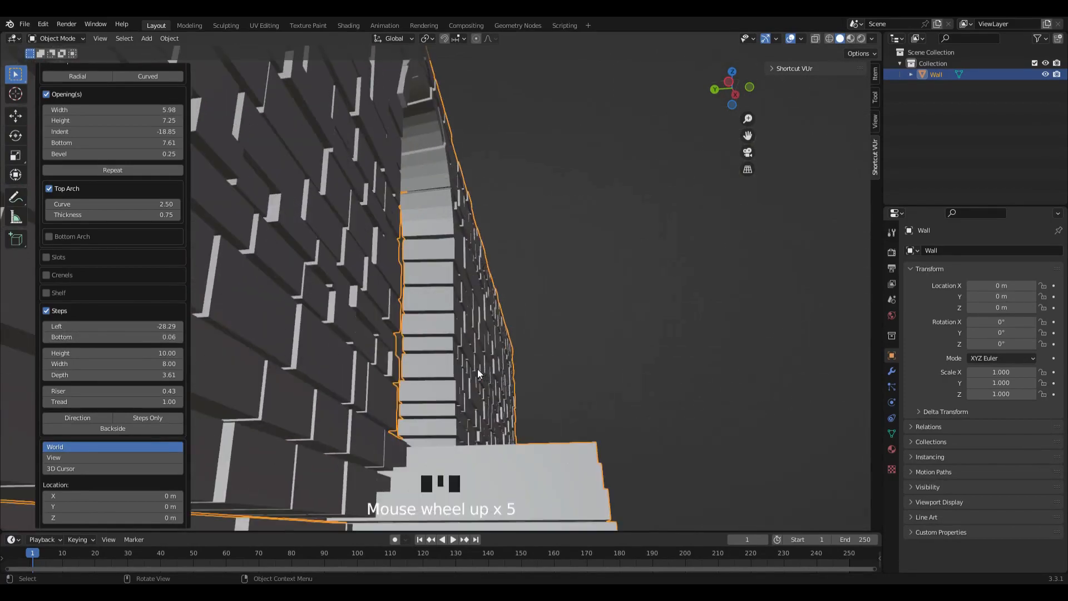
scroll(477, 369, down, 2)
middle_drag(473, 368, 396, 356)
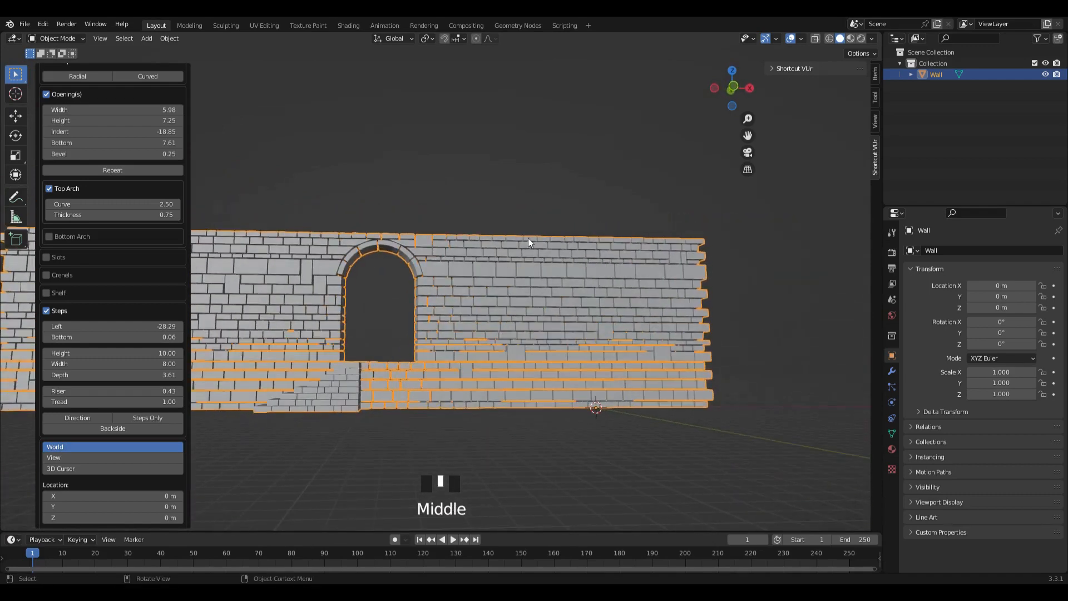
- View the wall squarely from the front, enter Edit Mode on it and set the pivot point to Individual Origins
click(732, 88)
scroll(479, 289, up, 3)
scroll(382, 240, down, 2)
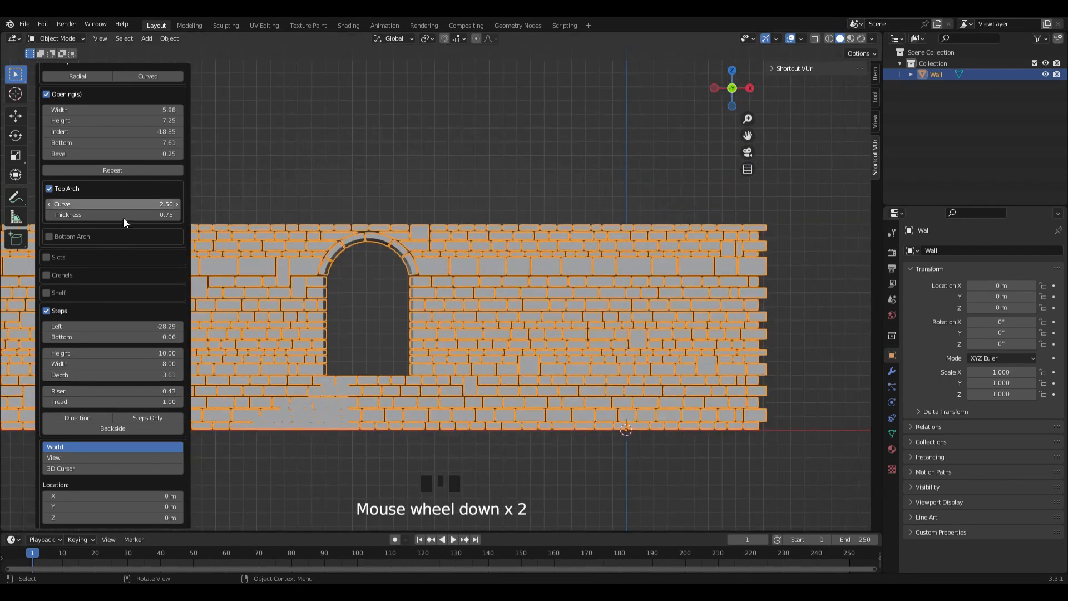
scroll(132, 333, down, 8)
click(290, 221)
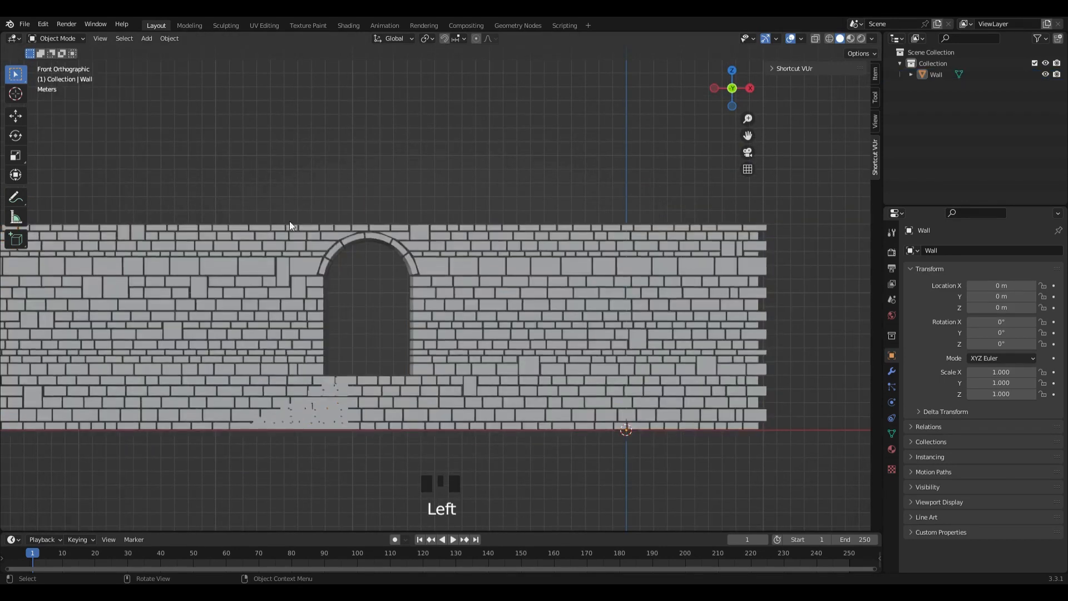
click(260, 270)
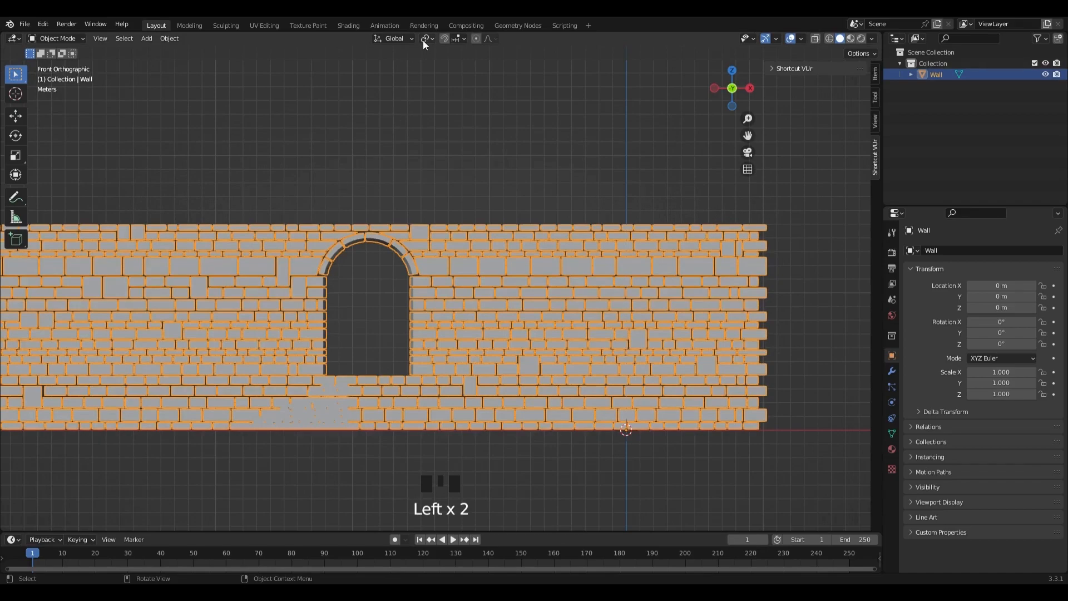
click(426, 40)
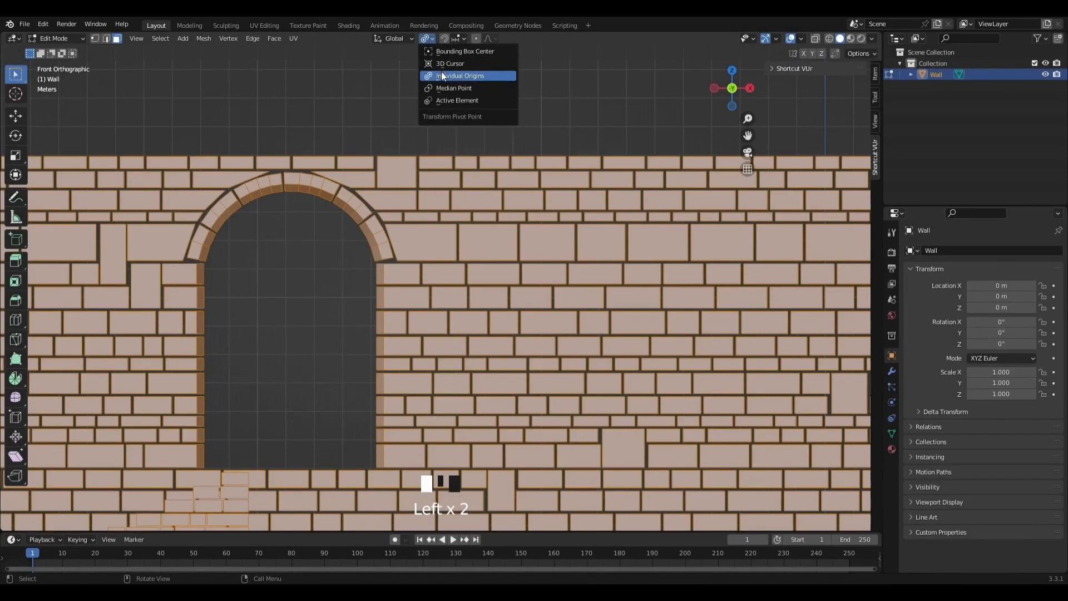
click(443, 76)
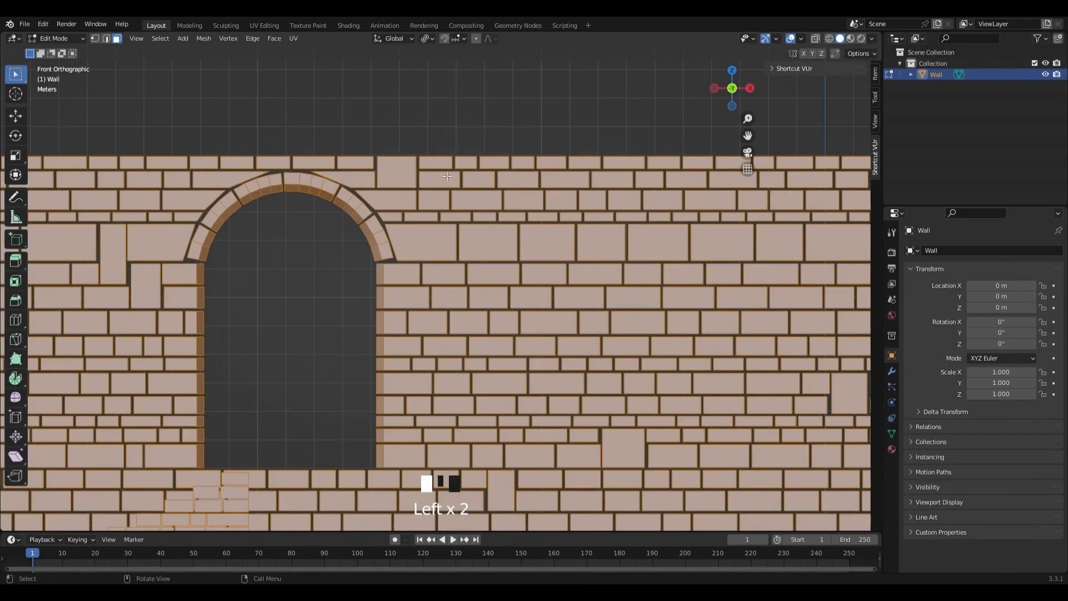
- Scale all the bricks up by about 1.13 around their individual origins to narrow the grout gaps
key(s)
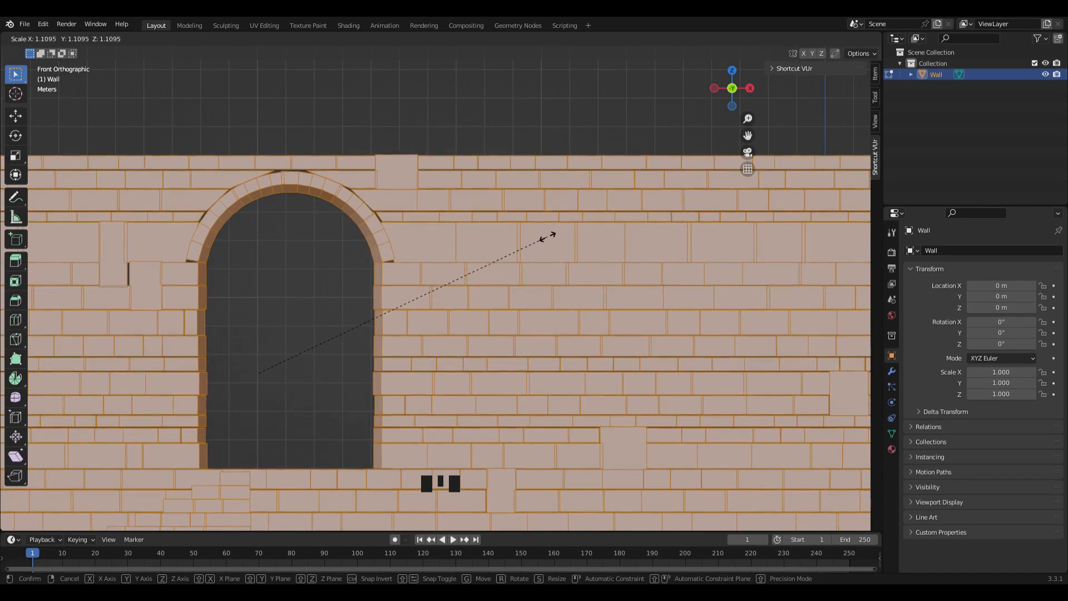
click(552, 234)
scroll(511, 267, down, 4)
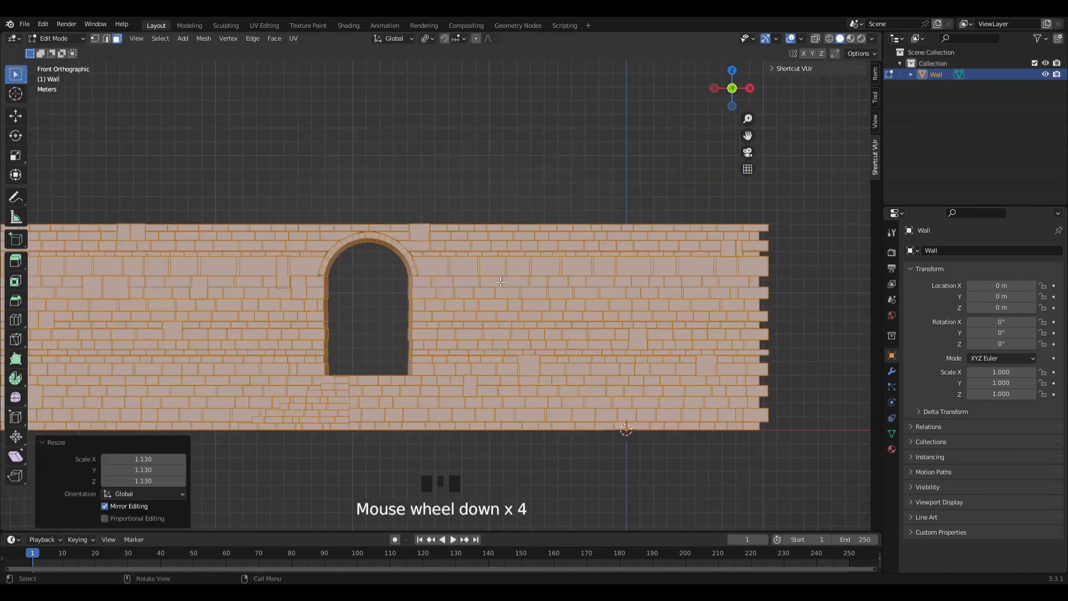
- Enlarge all the bricks slightly more, by about 1.019, and return to Object Mode to check the wall
scroll(536, 271, up, 5)
key(s)
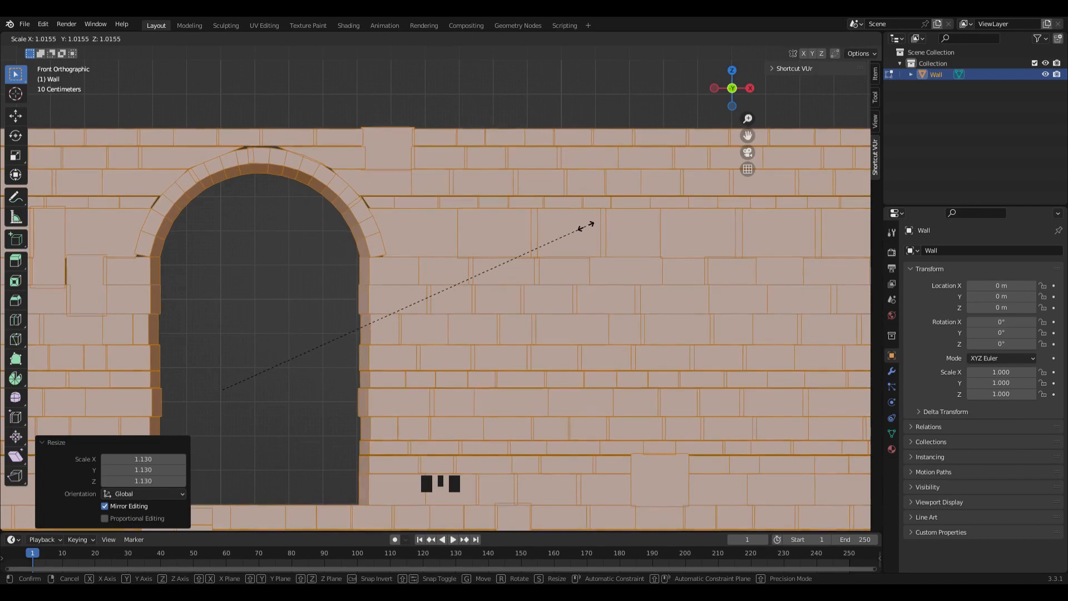
click(584, 227)
scroll(540, 266, down, 3)
scroll(528, 287, up, 4)
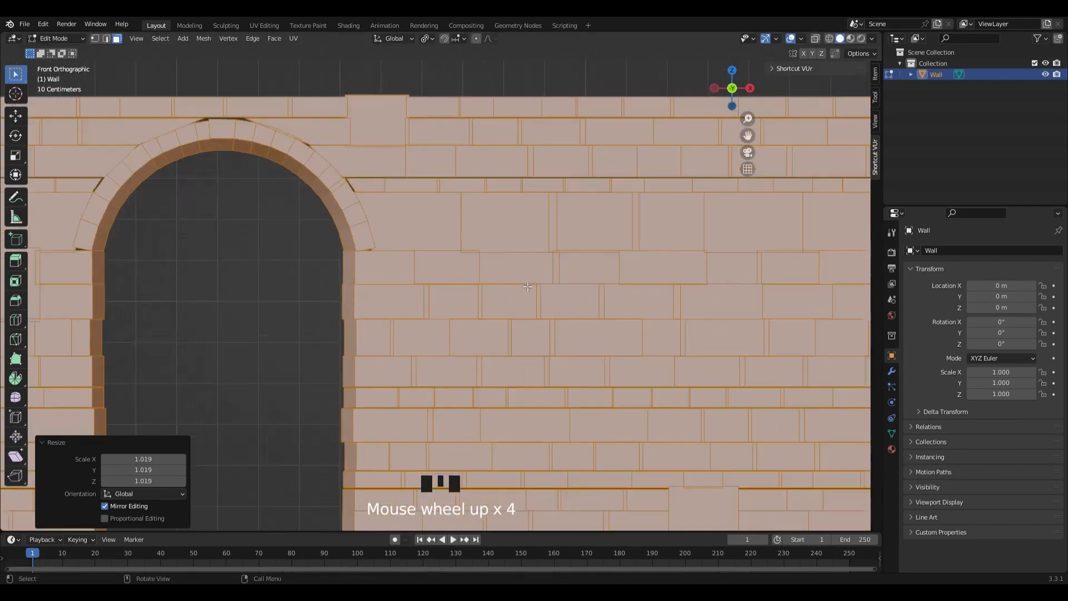
scroll(486, 281, down, 4)
scroll(485, 280, down, 2)
key(Tab)
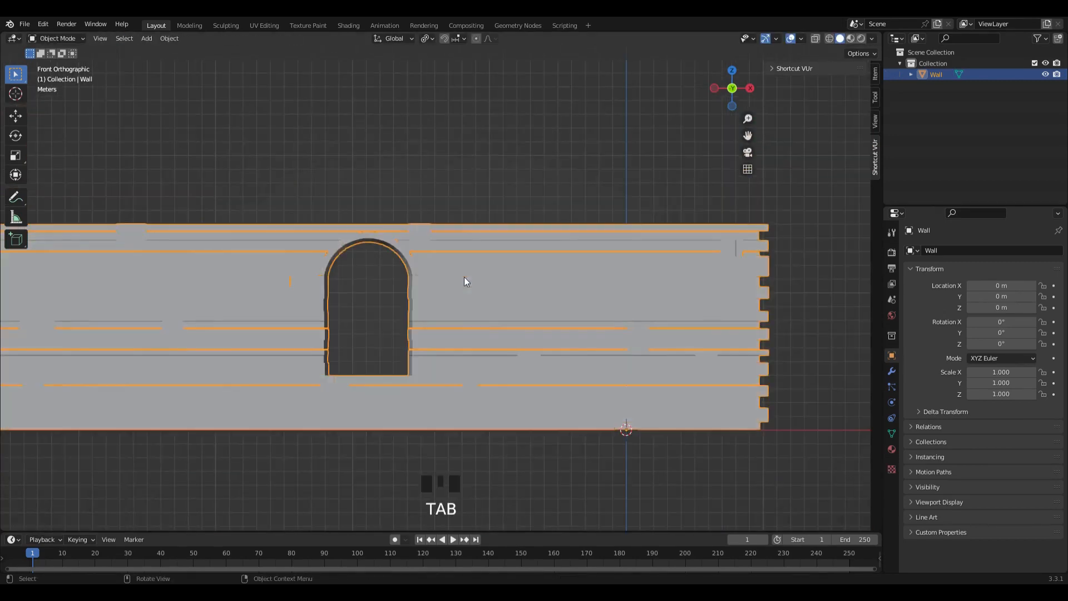
- Scale all the bricks back down by about 0.936 in Edit Mode, then return to Object Mode and deselect the wall
key(Tab)
scroll(445, 253, up, 6)
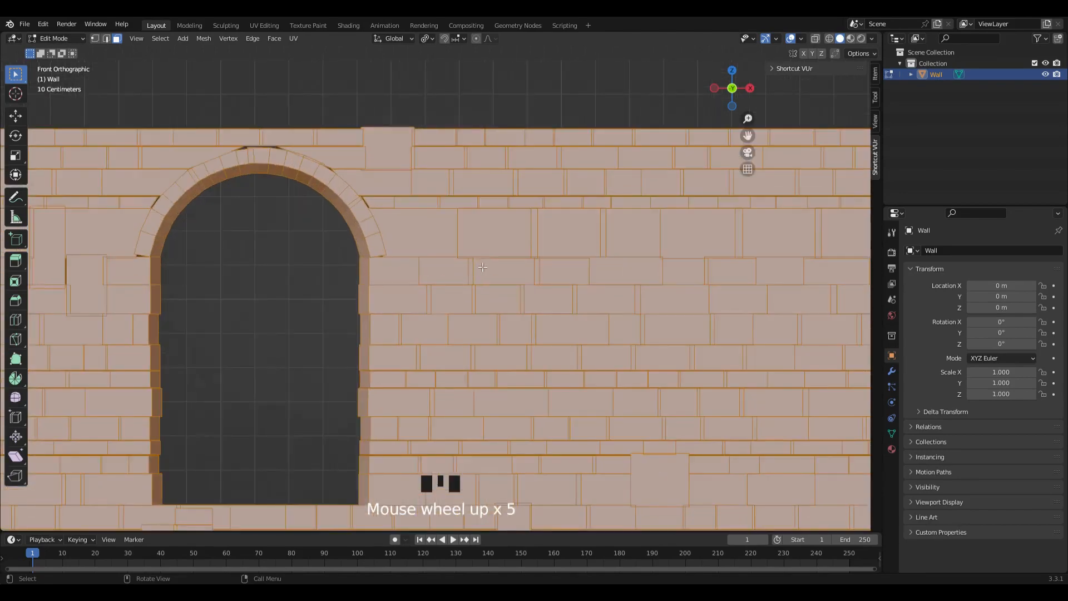
key(s)
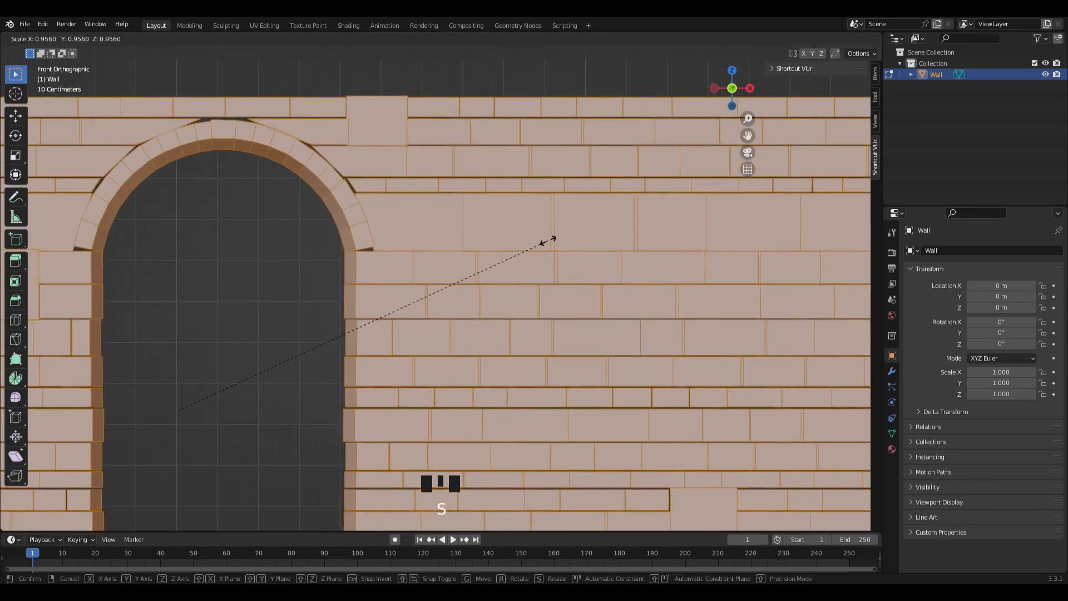
click(540, 244)
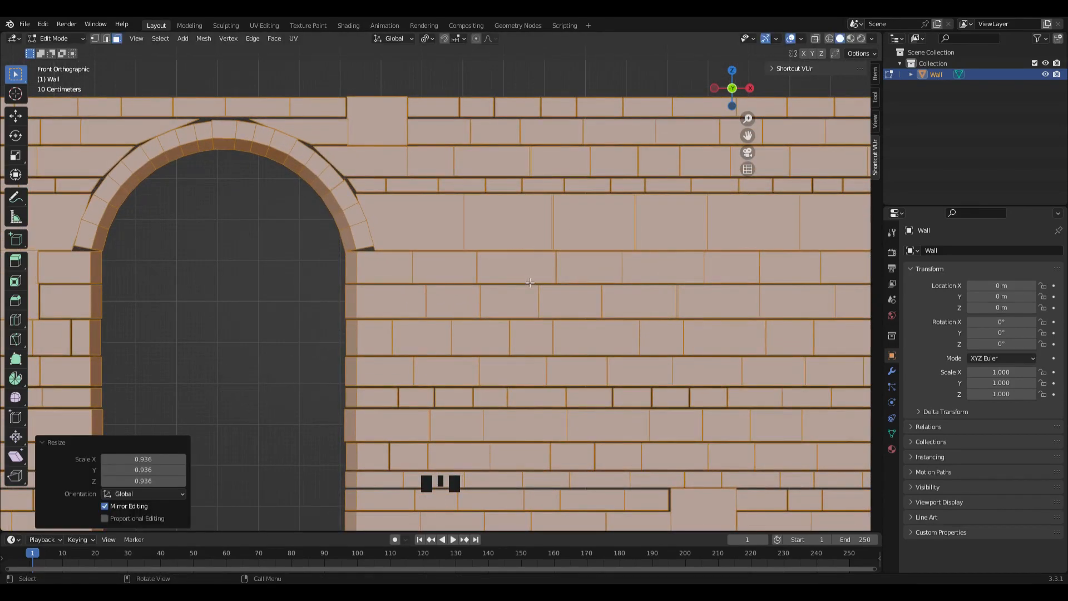
scroll(581, 271, down, 6)
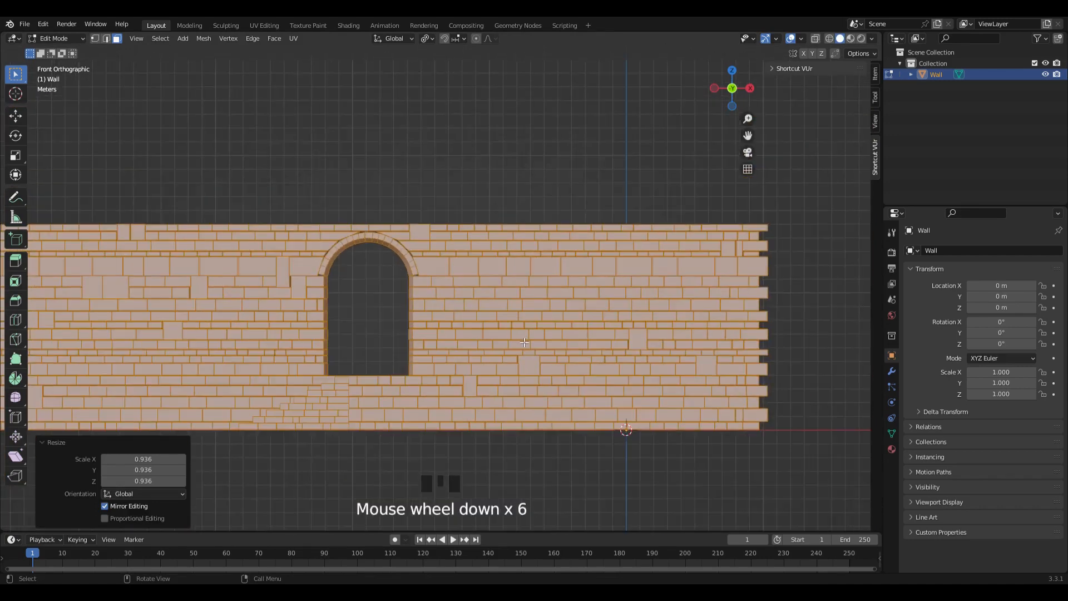
key(Tab)
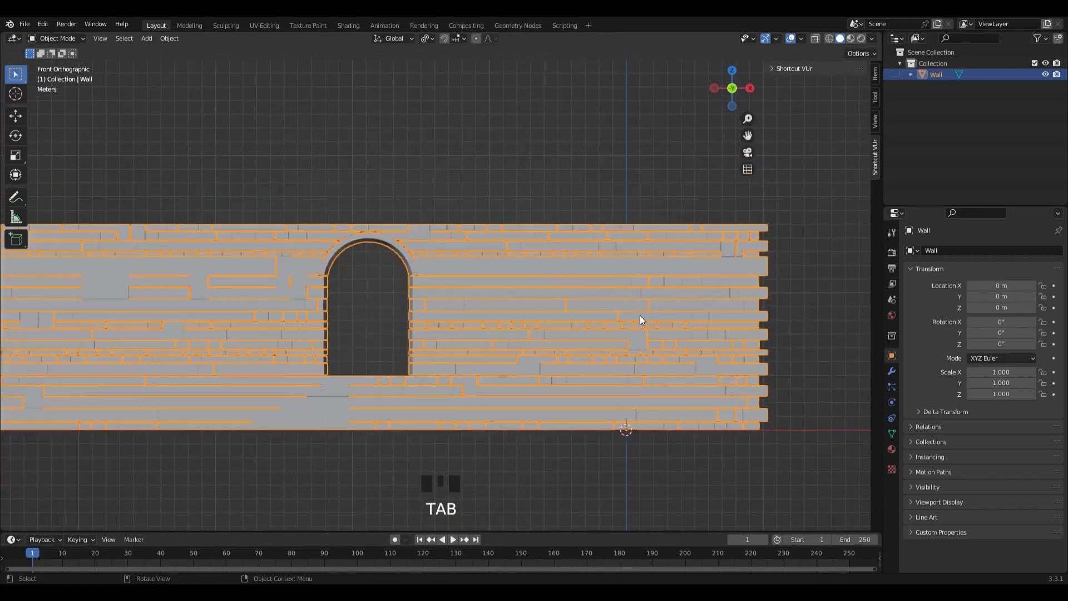
click(535, 278)
click(556, 163)
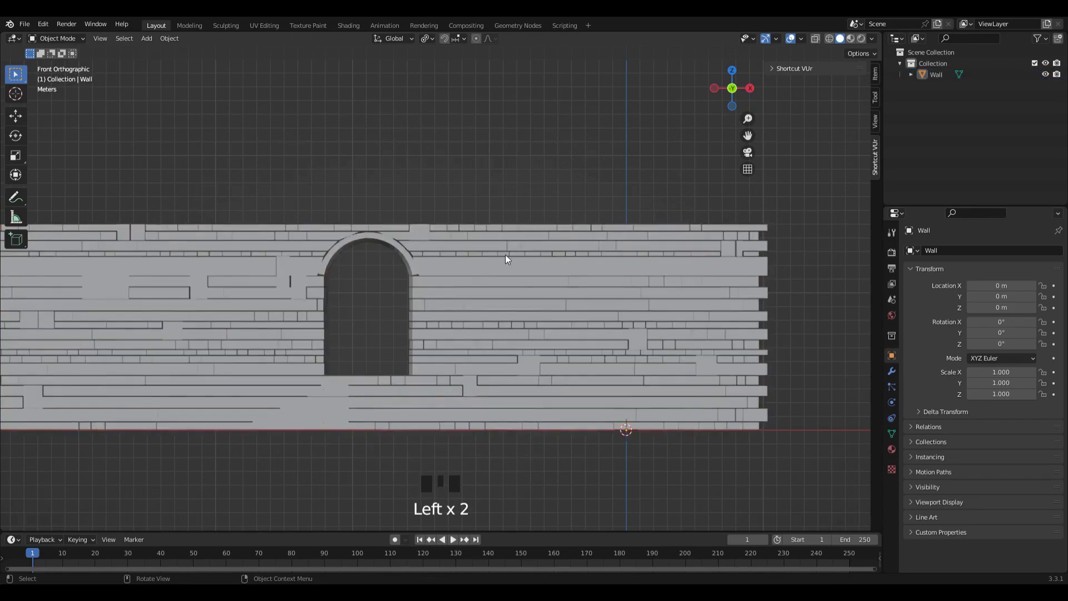
- Select the wall in a perspective view and add a Bevel modifier to it
middle_drag(506, 254, 514, 294)
click(515, 294)
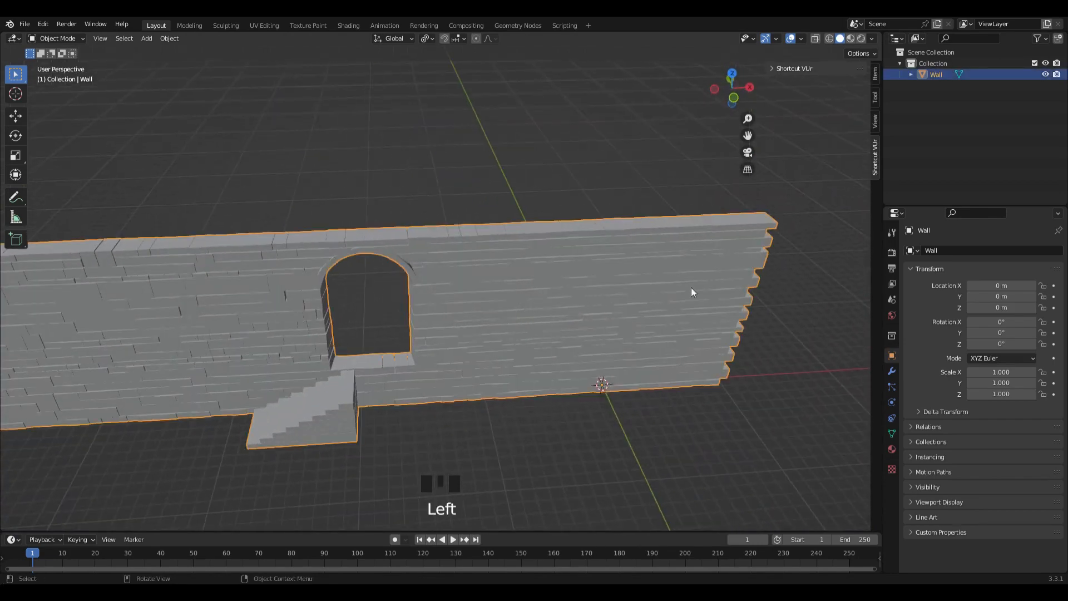
click(891, 376)
click(974, 250)
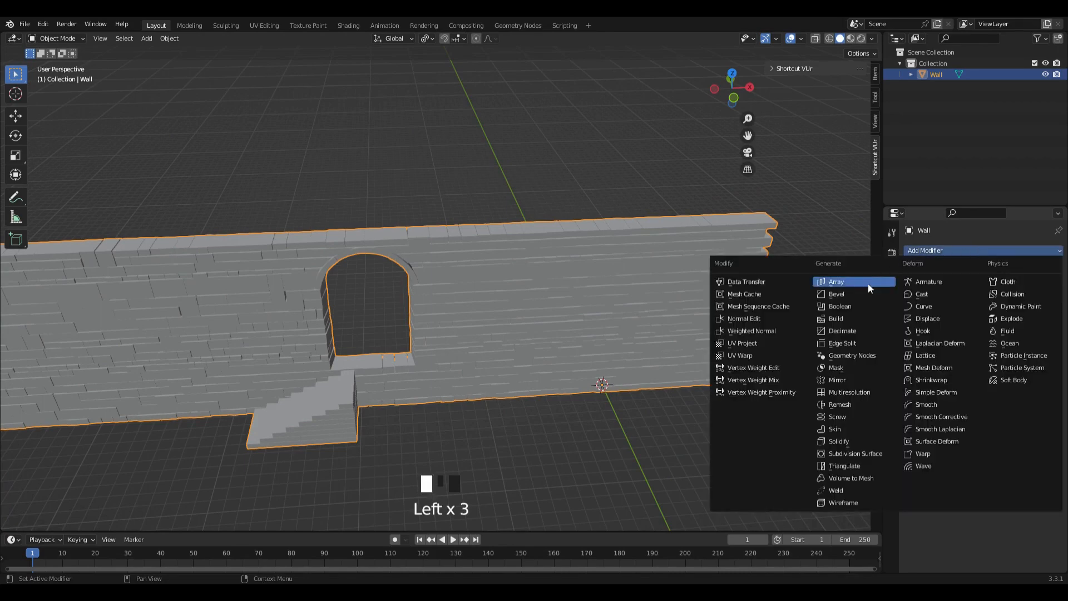
click(839, 293)
scroll(682, 309, up, 3)
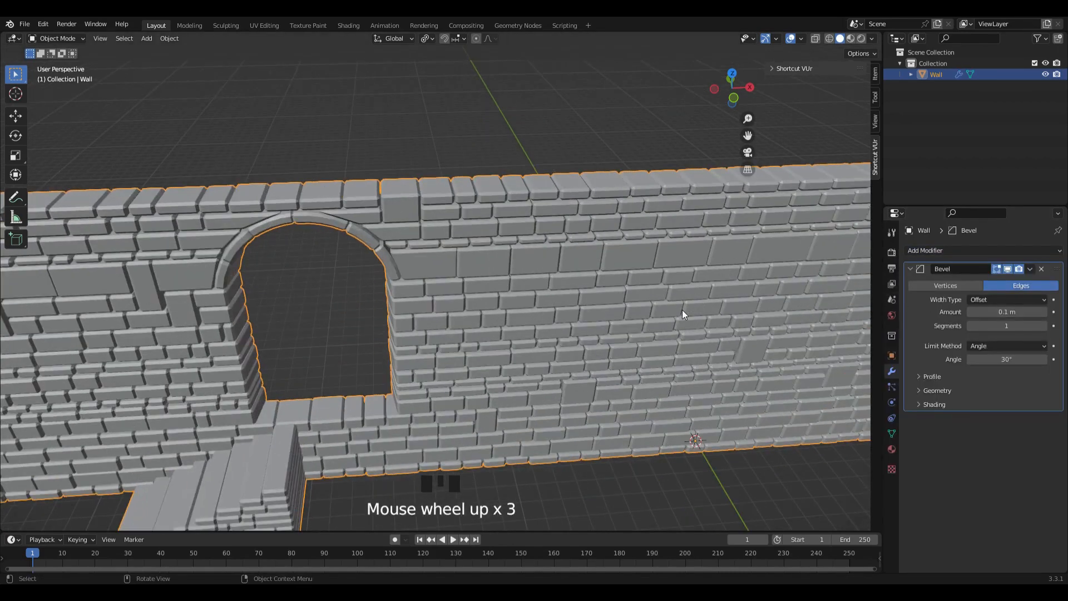
- Reduce the Bevel modifier's amount to 0.03 m and check the wall
middle_drag(682, 310, 674, 272)
scroll(699, 290, up, 2)
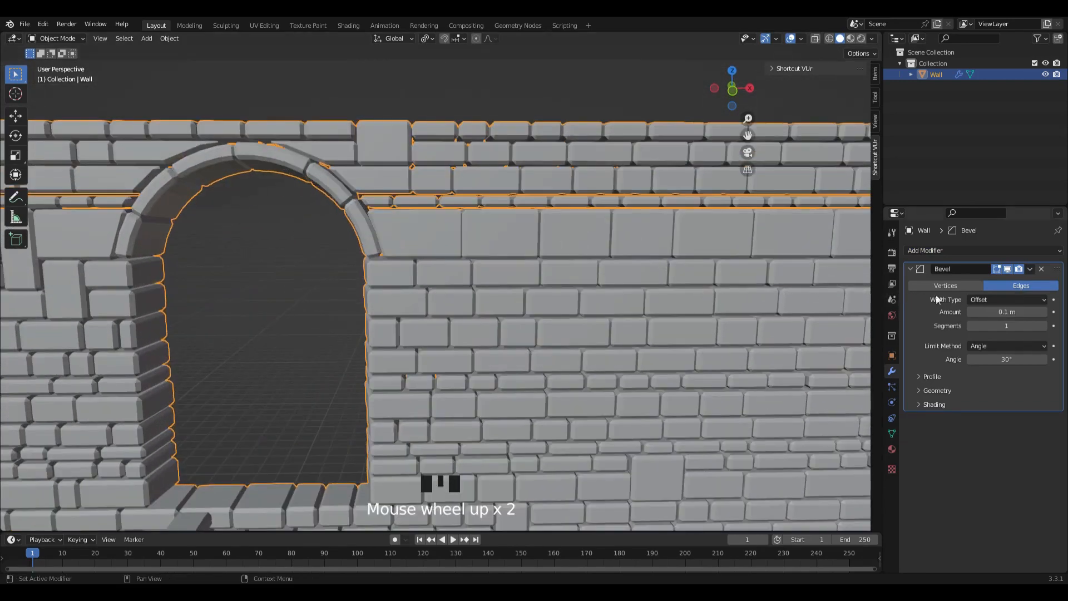
mouse_move(1007, 311)
mouse_down()
mouse_move(1040, 312)
mouse_move(995, 311)
mouse_up()
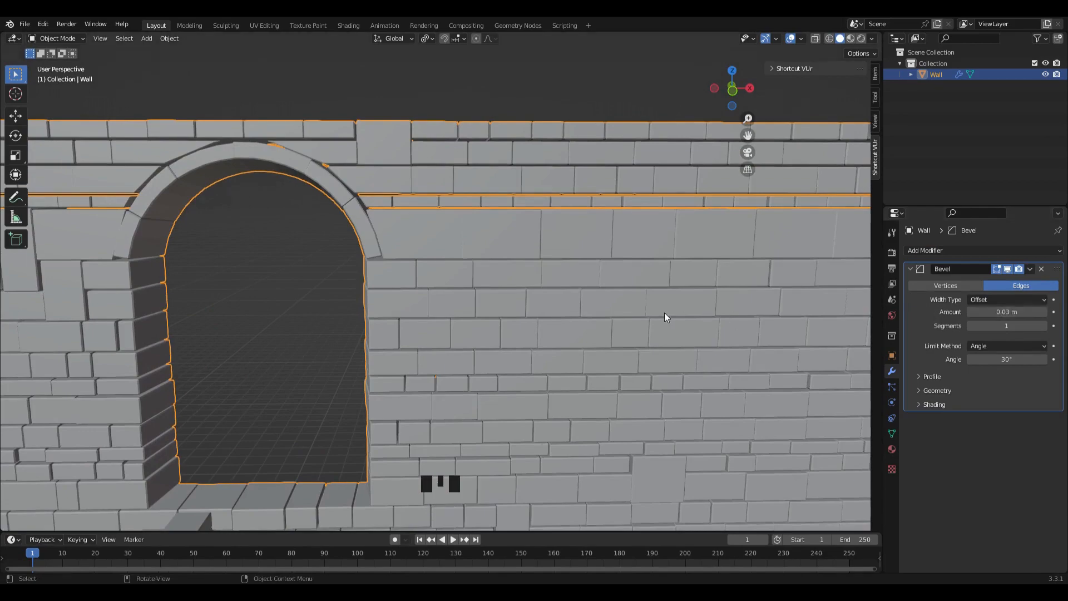
scroll(664, 313, down, 2)
middle_drag(665, 312, 706, 344)
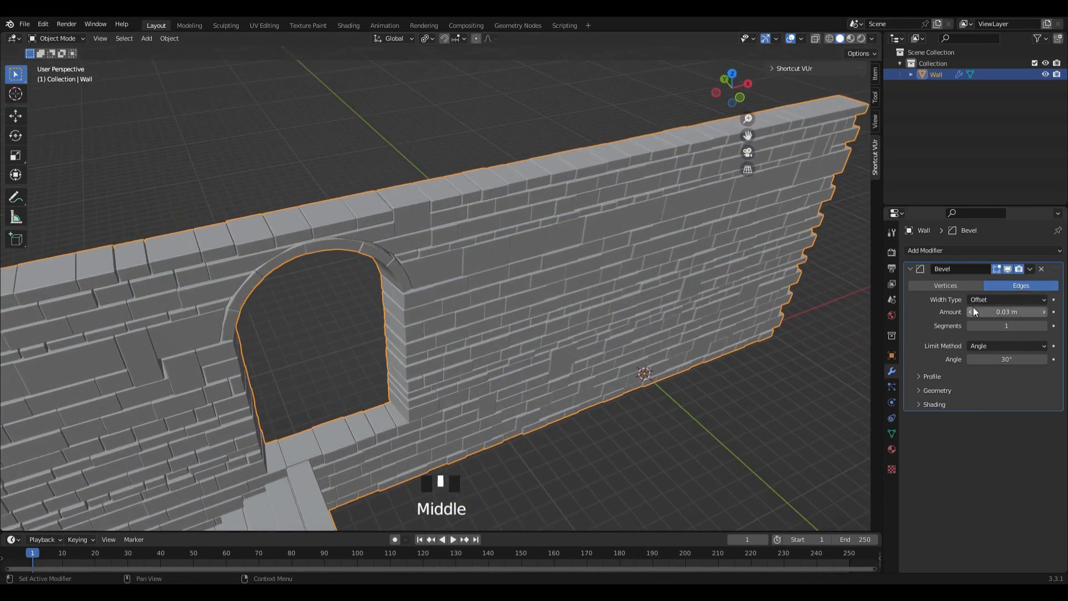
- Set the Bevel modifier's amount to 0.05 m and check the brick edges around the arch
click(970, 315)
click(971, 315)
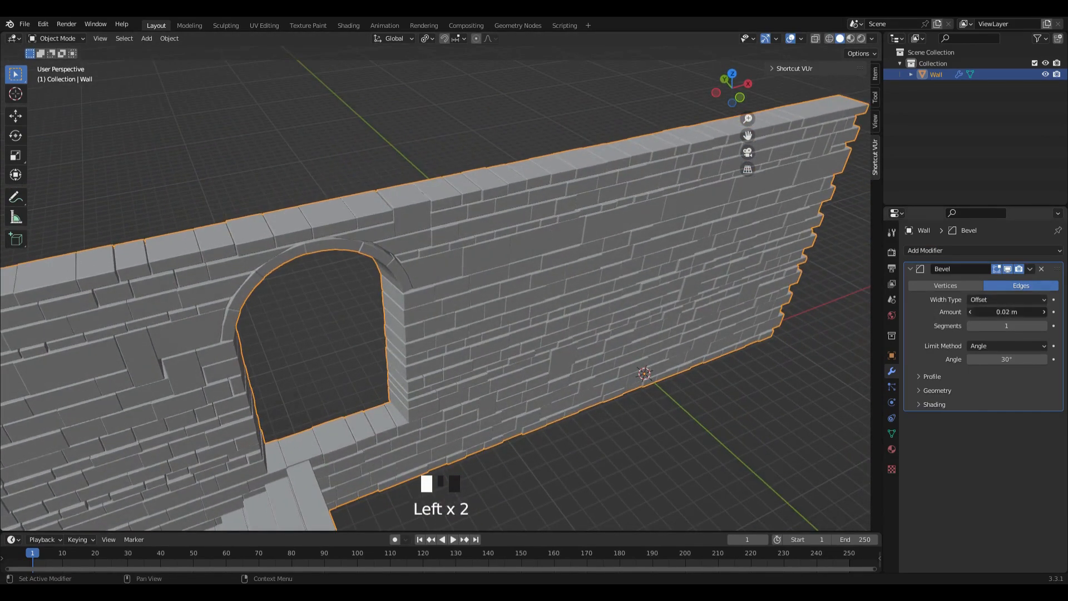
click(970, 315)
click(970, 315)
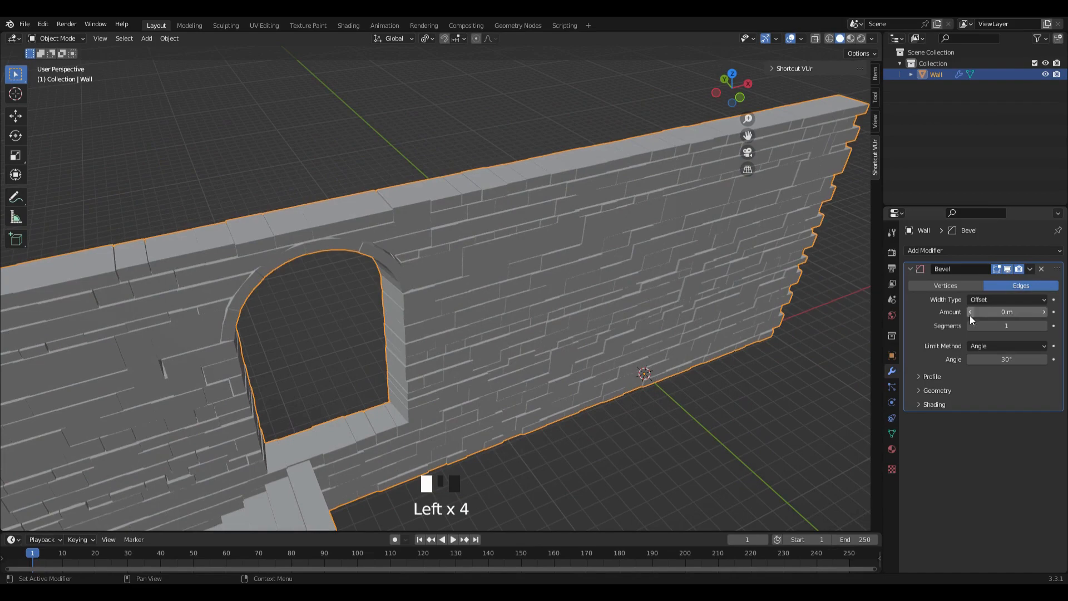
click(1045, 312)
click(1044, 312)
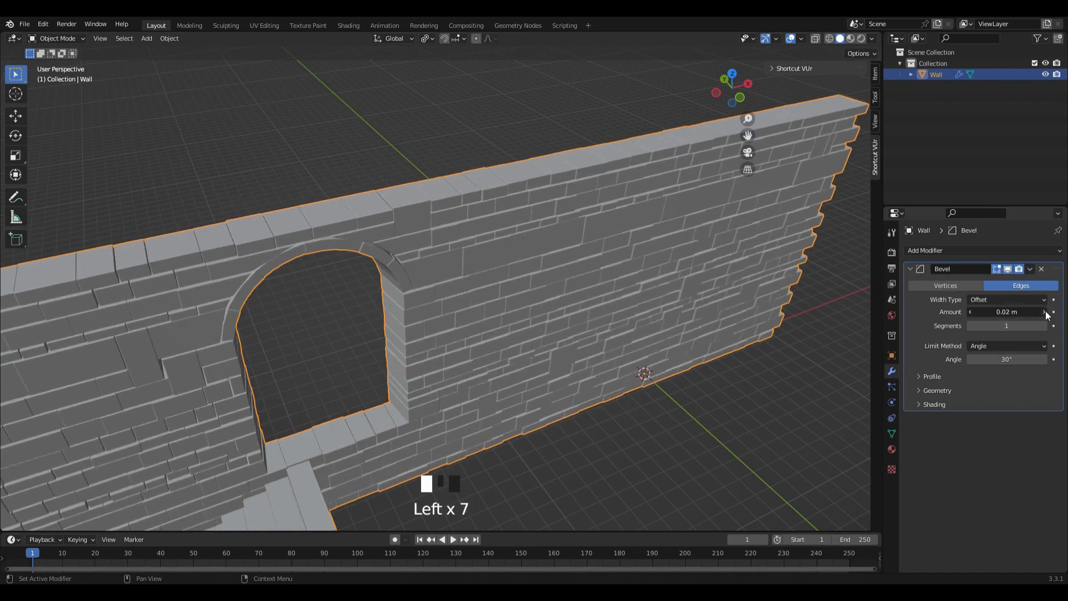
click(1044, 312)
click(1045, 312)
middle_drag(779, 300, 708, 289)
scroll(625, 310, down, 1)
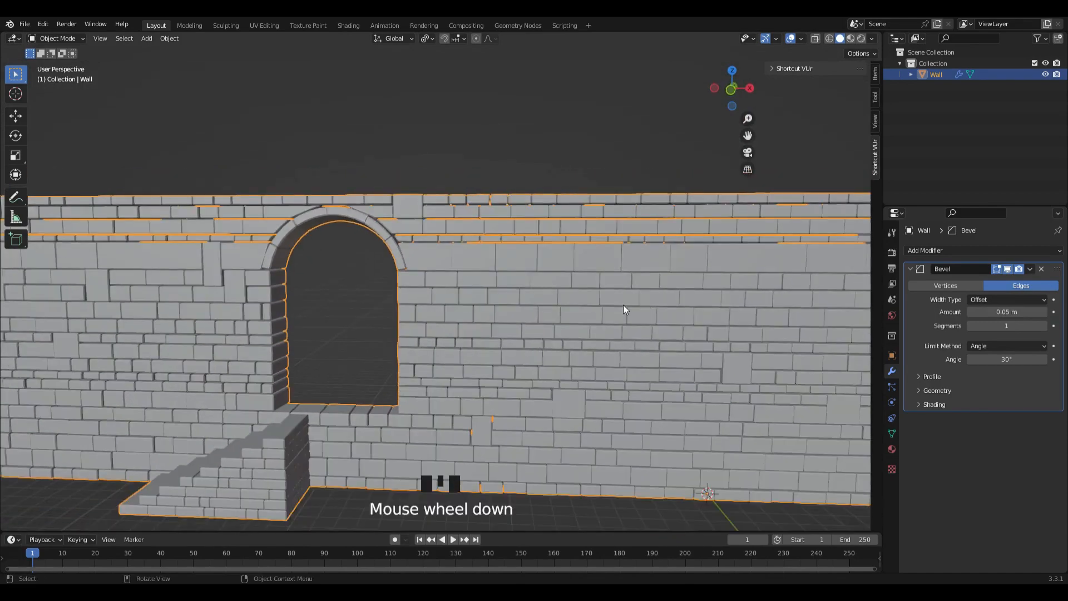
scroll(599, 295, up, 2)
middle_drag(598, 296, 639, 232)
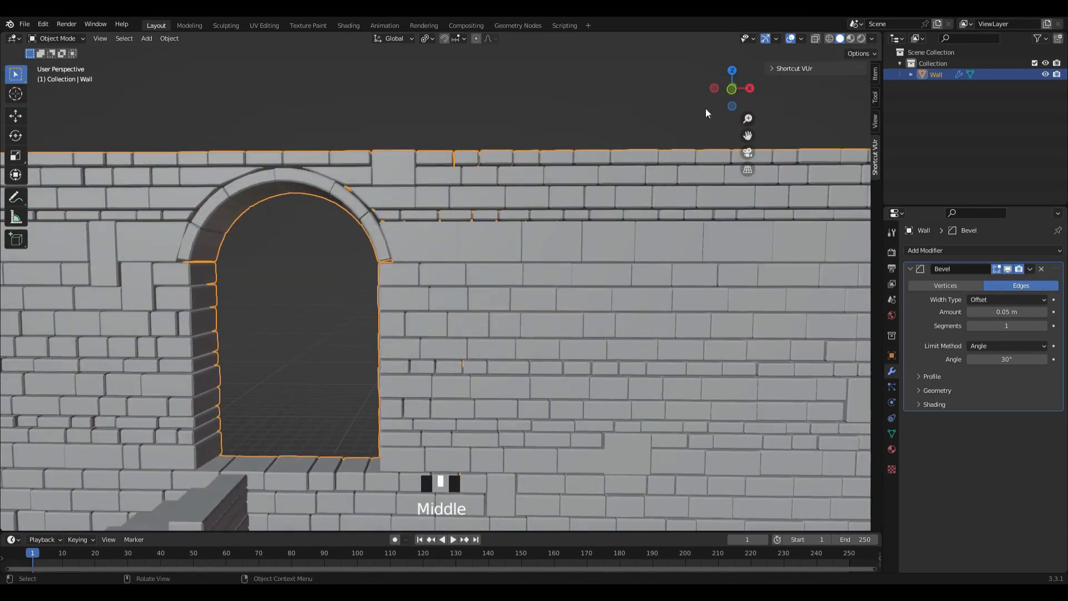
- In a front view, scale all the bricks up by 1.07 around their individual origins, then return to Object Mode
click(731, 91)
scroll(498, 249, up, 4)
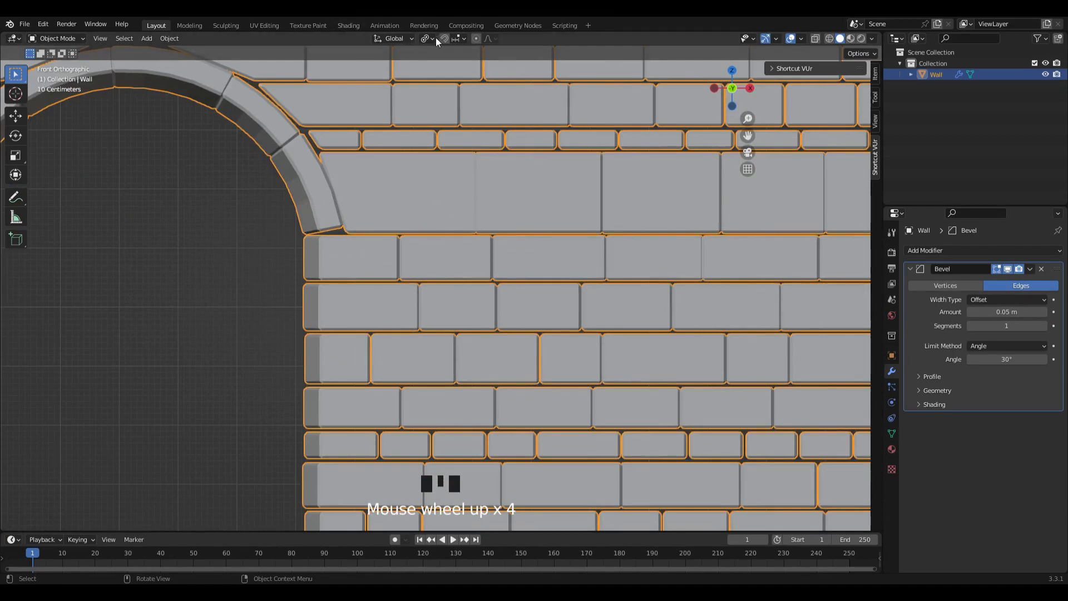
key(Tab)
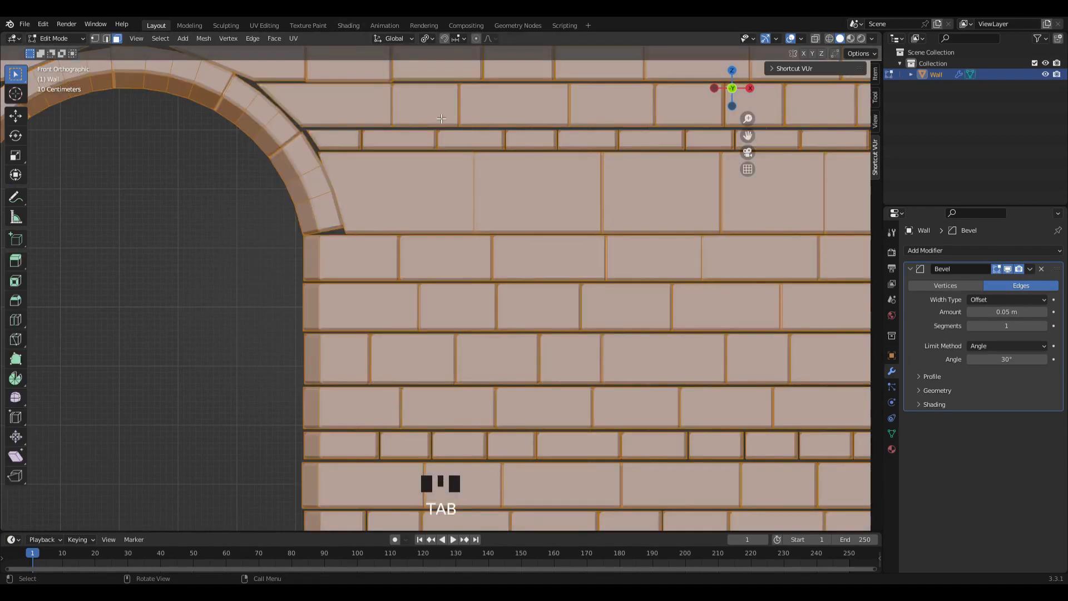
click(431, 39)
click(446, 77)
key(s)
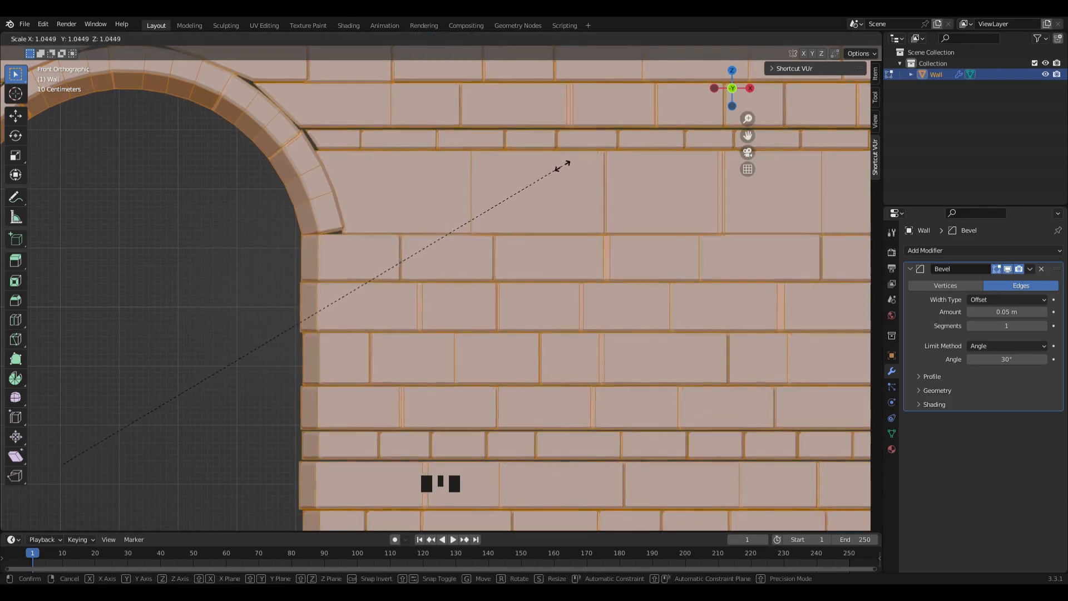
click(576, 161)
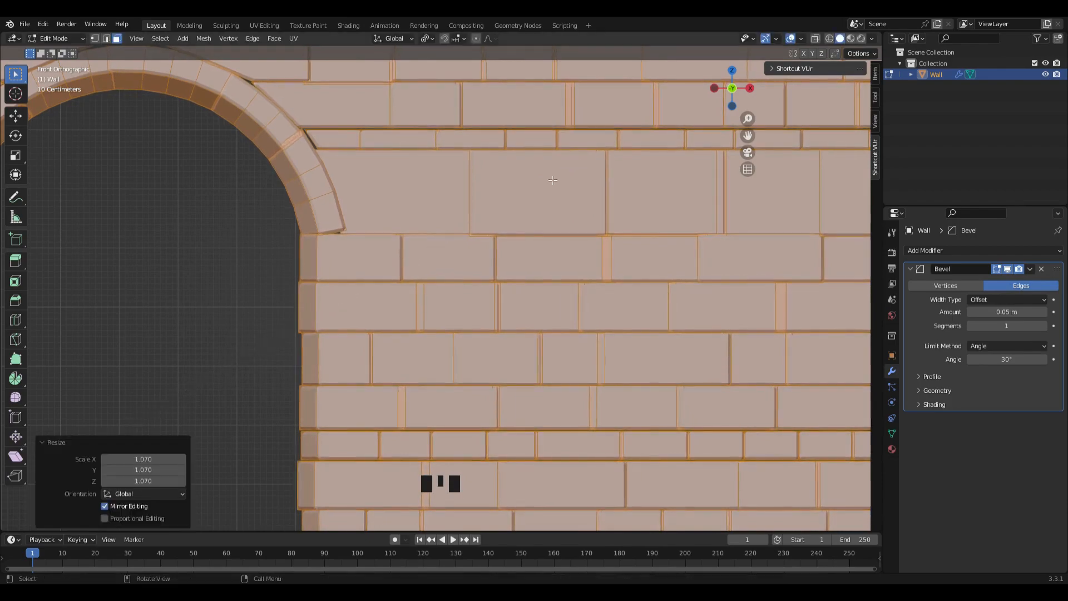
scroll(544, 185, down, 5)
key(Tab)
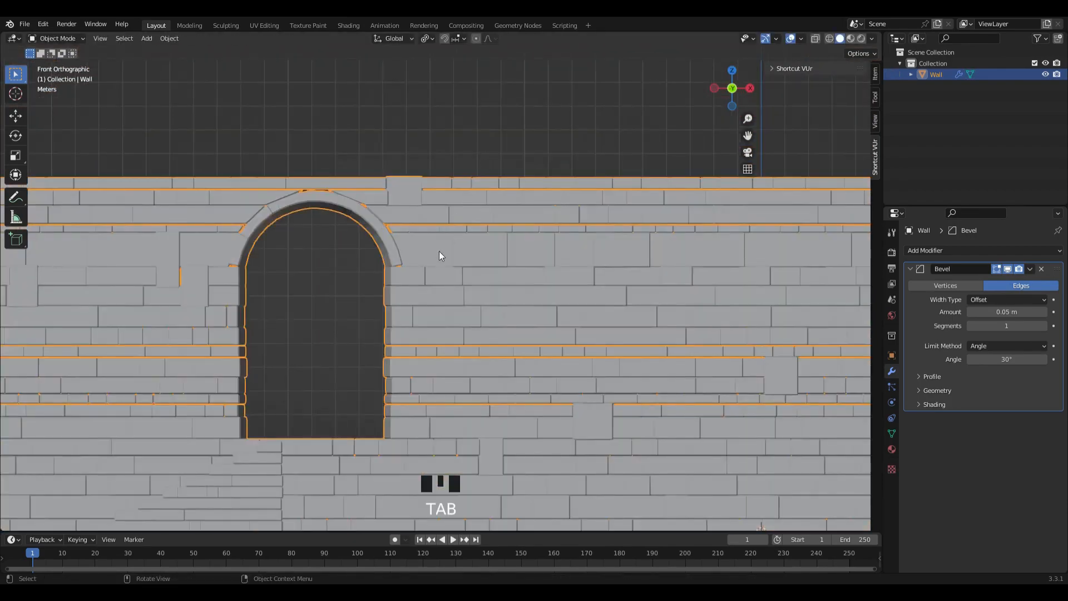
- Collapse the Bevel modifier's settings and add a Simple Deform modifier to the wall
middle_drag(439, 251, 474, 289)
scroll(443, 289, down, 3)
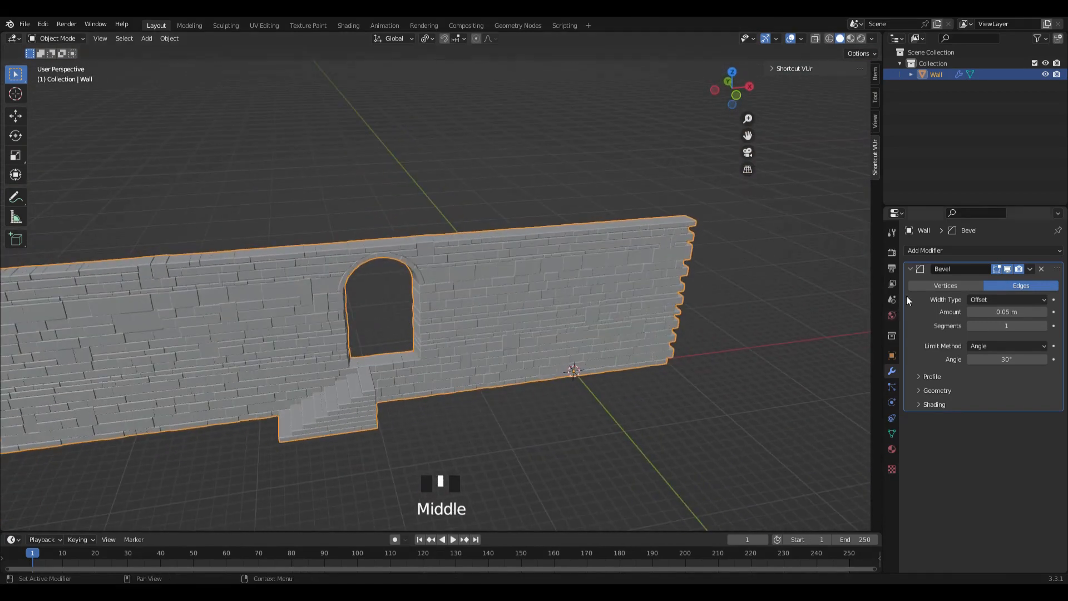
click(909, 269)
click(932, 249)
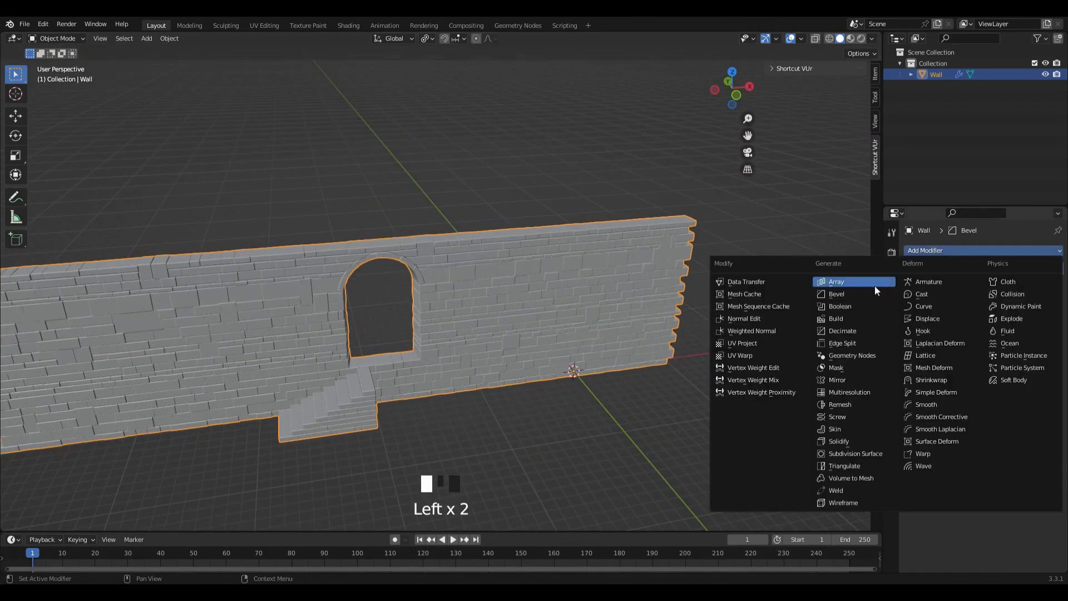
click(940, 392)
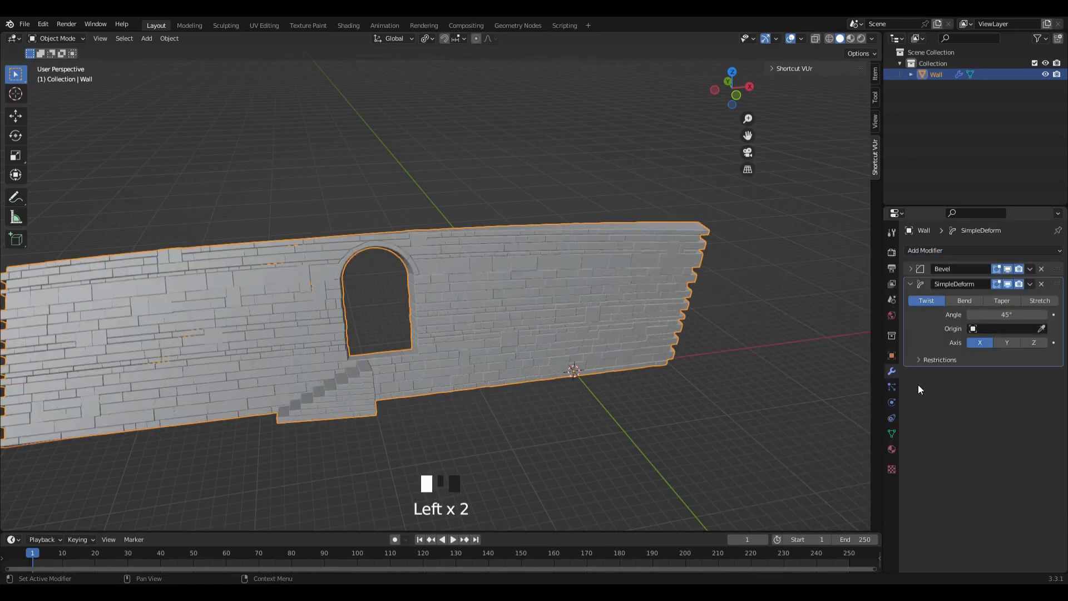
- Set the Simple Deform modifier to Bend around the Z axis by 360° and inspect the seam where the wall ends meet
click(1033, 342)
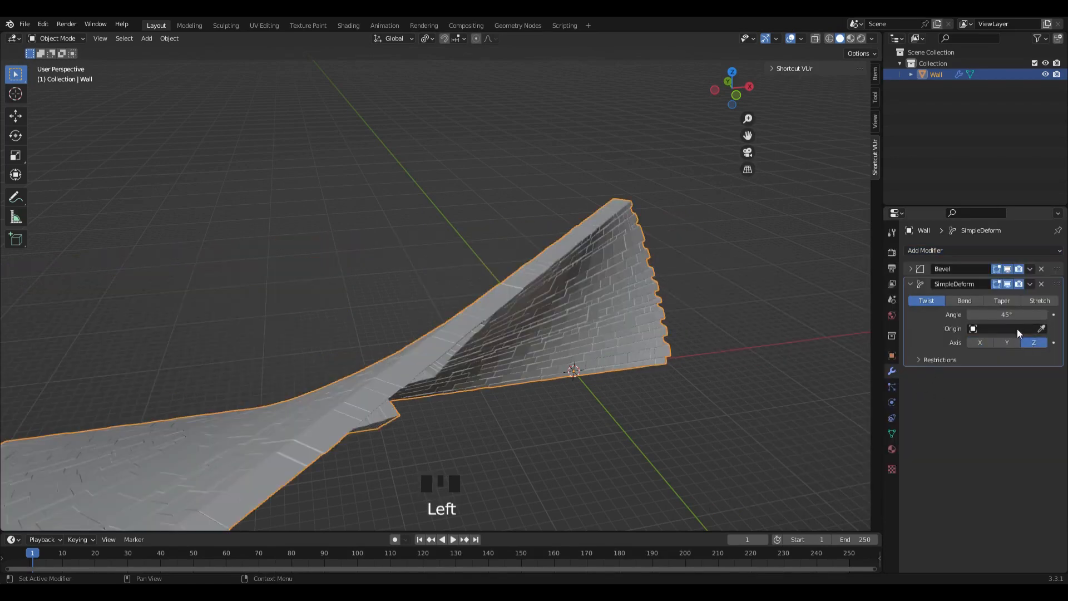
click(976, 302)
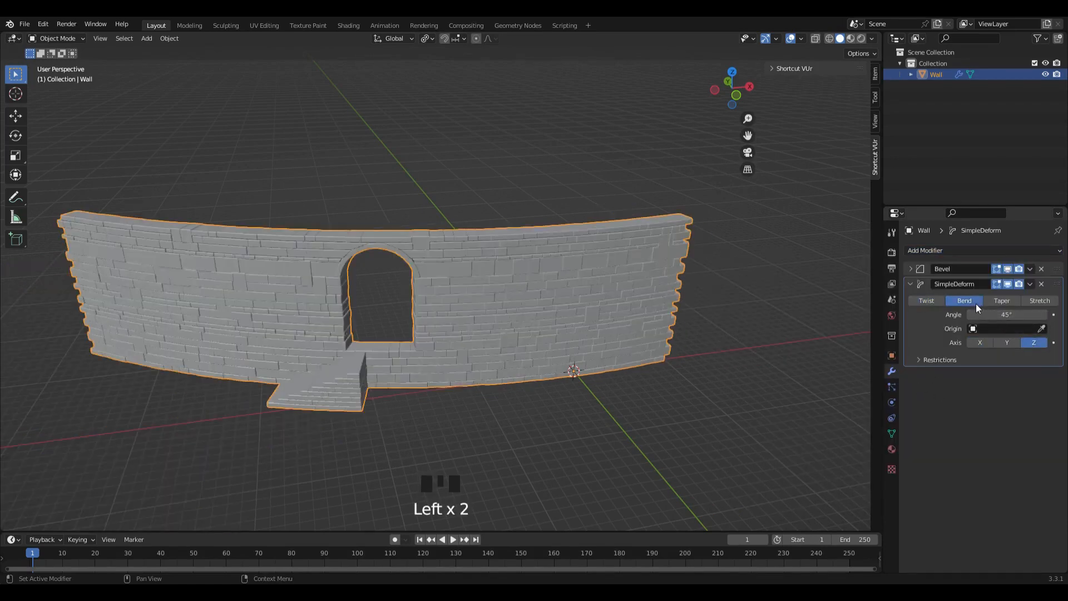
click(1008, 318)
key(Return)
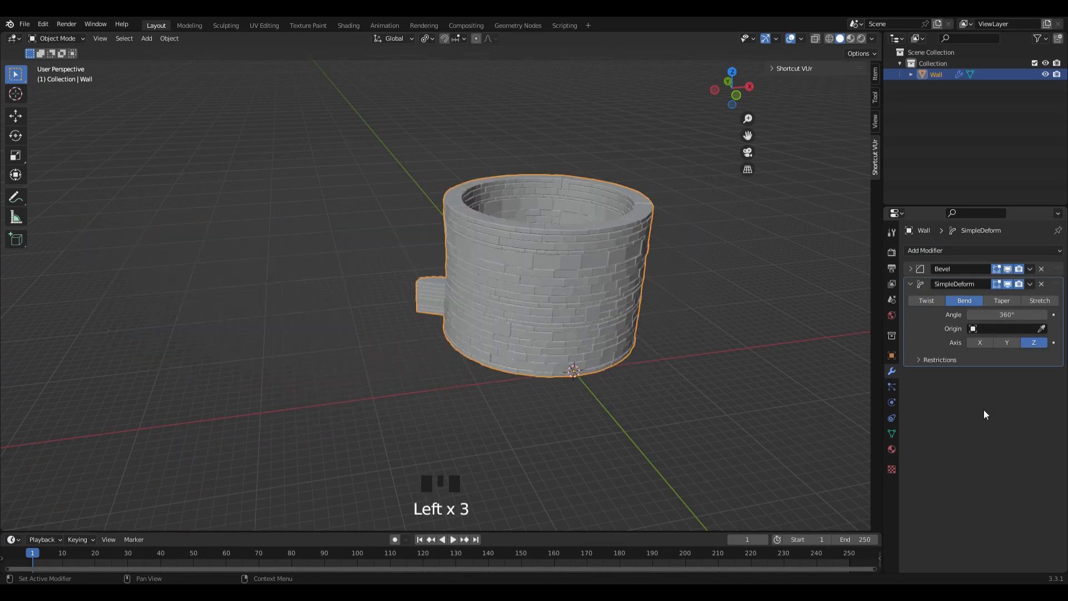
middle_drag(478, 340, 605, 318)
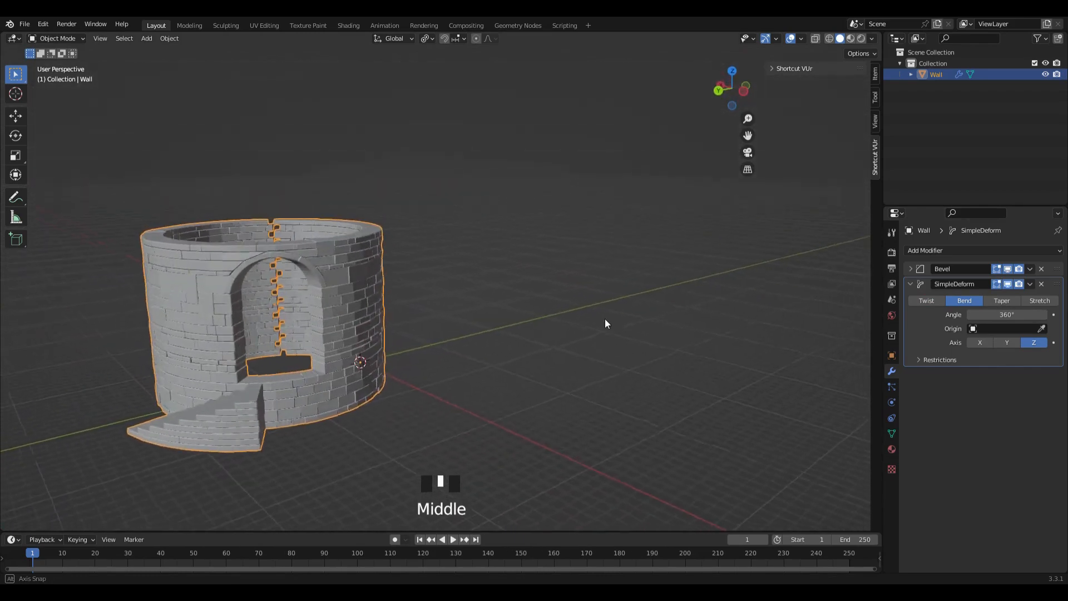
click(1000, 314)
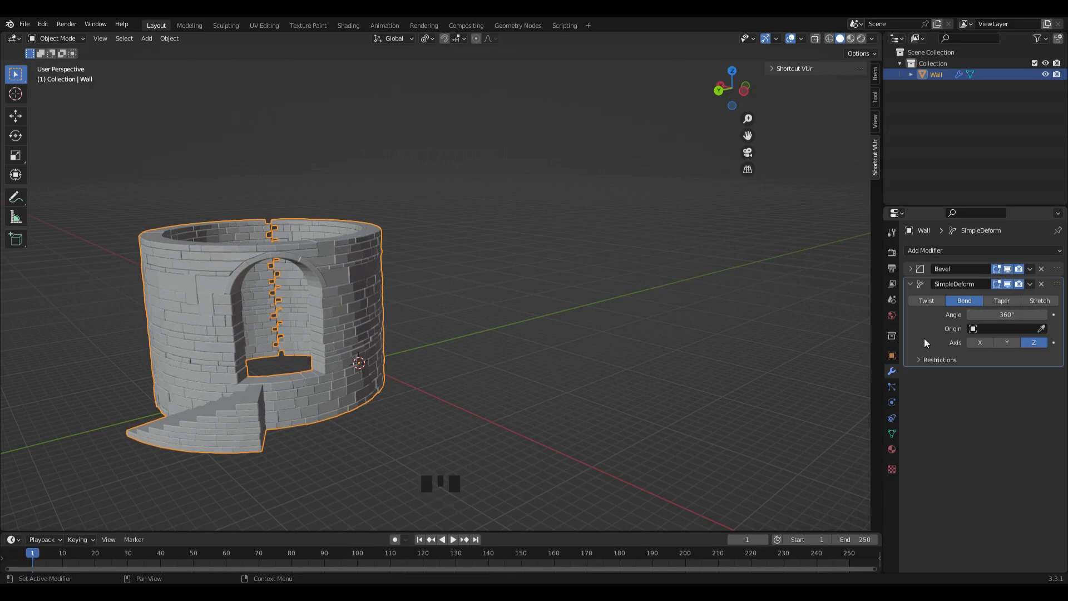
scroll(555, 320, down, 2)
middle_drag(555, 321, 362, 312)
scroll(736, 306, up, 2)
middle_drag(736, 312, 642, 305)
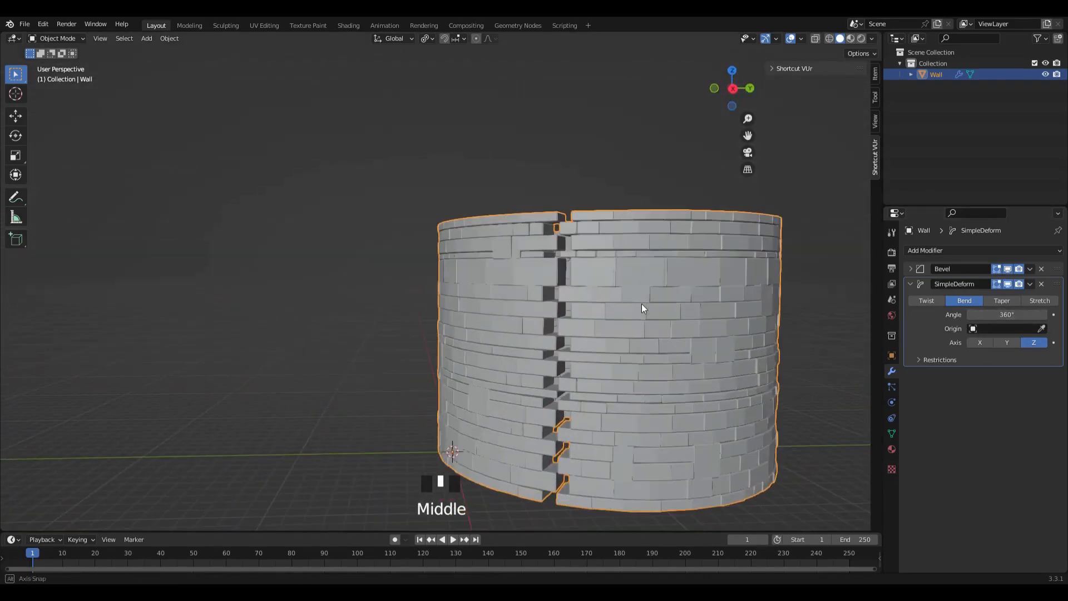
- Raise the bend angle to 380° to close the seam, then check the round wall from all sides
drag(1006, 315, 1006, 316)
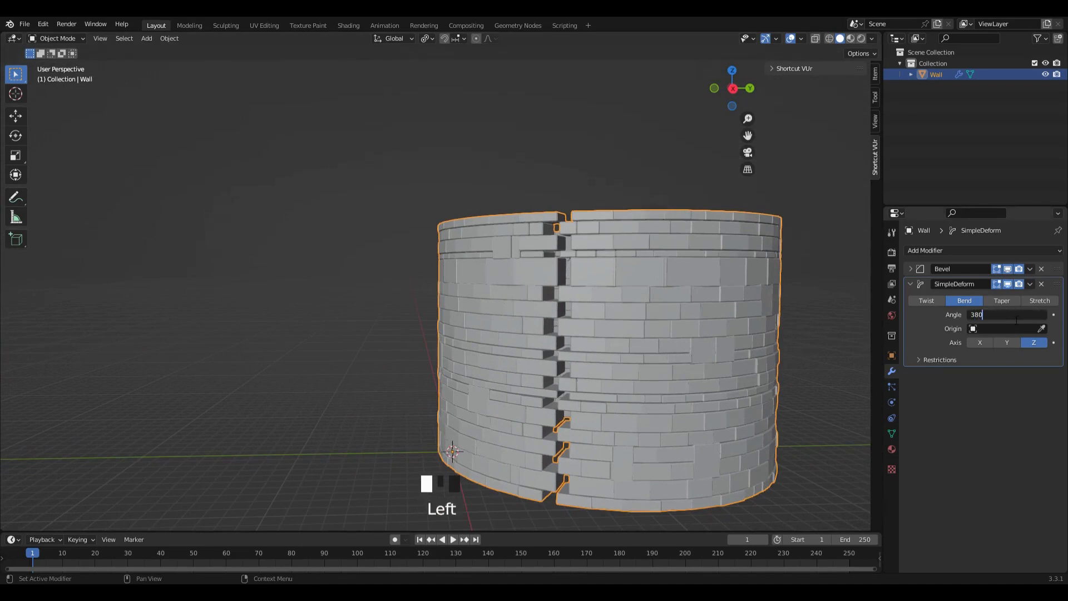
key(Return)
scroll(613, 300, down, 3)
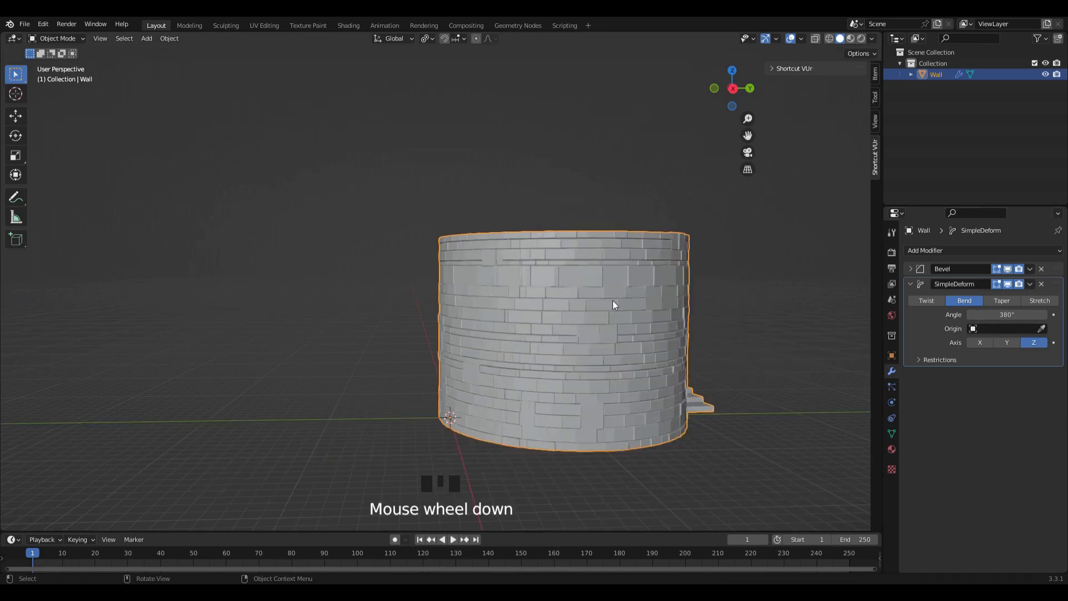
middle_drag(616, 300, 792, 319)
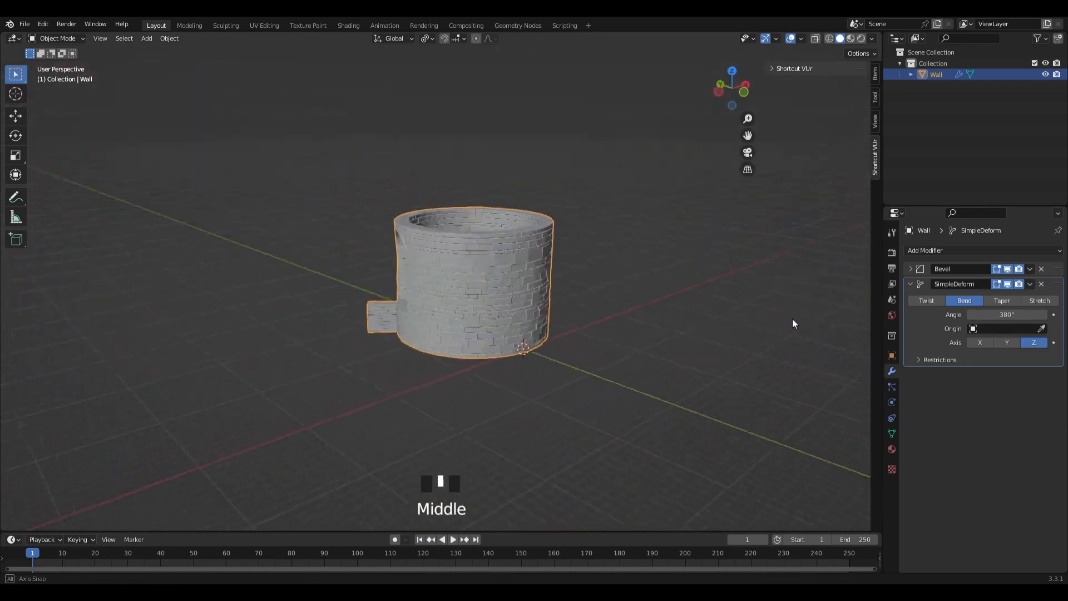
middle_drag(542, 298, 646, 292)
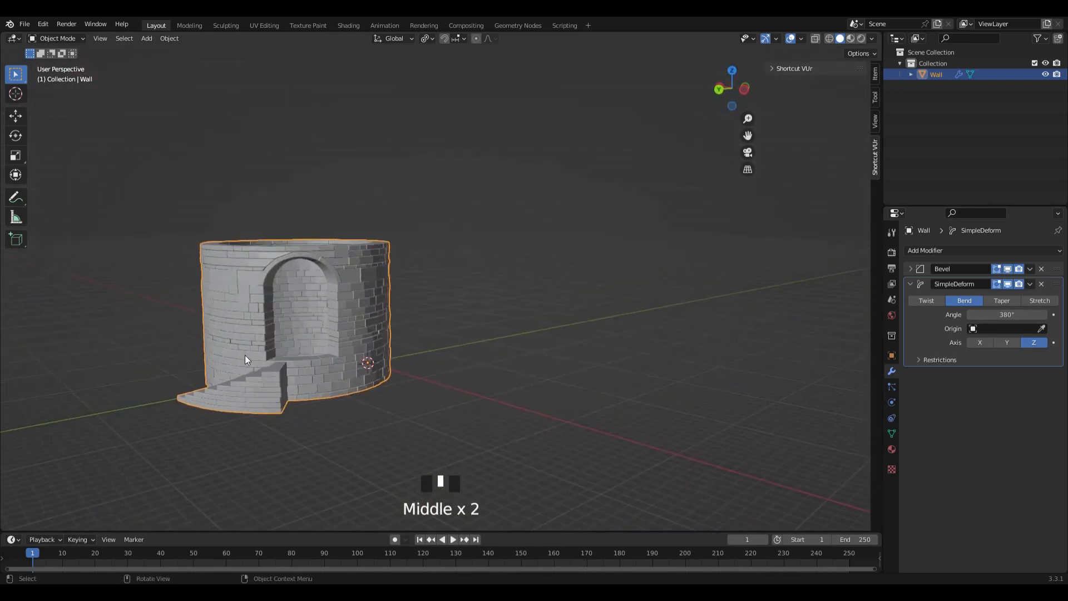
click(263, 384)
scroll(296, 309, down, 2)
mouse_move(295, 309)
middle_down()
mouse_move(352, 315)
mouse_move(341, 300)
mouse_move(292, 312)
middle_up()
- Switch to a left orthographic view, deselect the round wall and add a second wall with Wall Factory
click(744, 89)
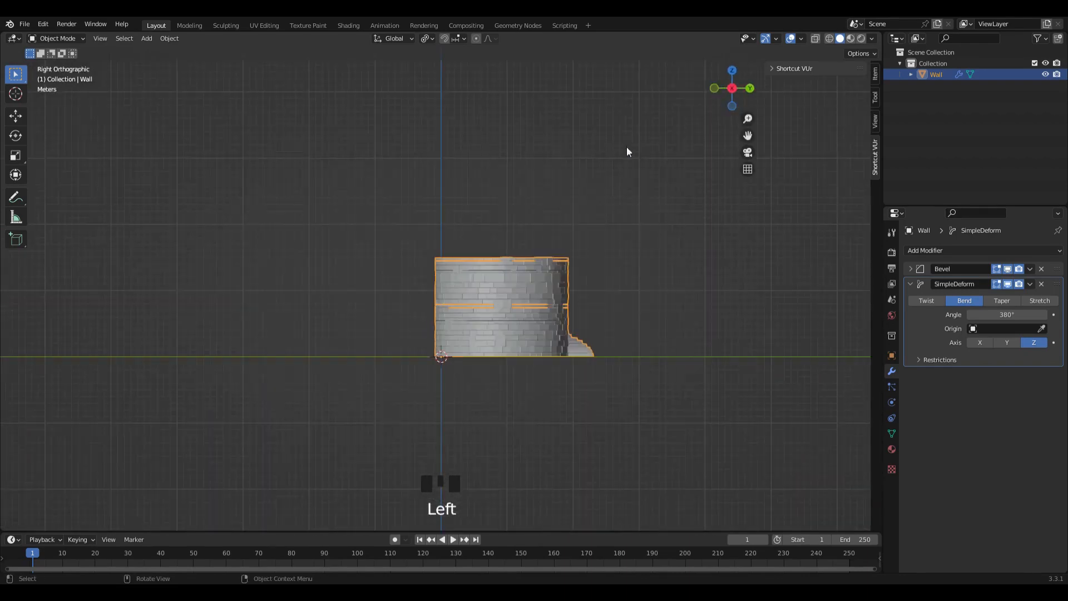
click(753, 88)
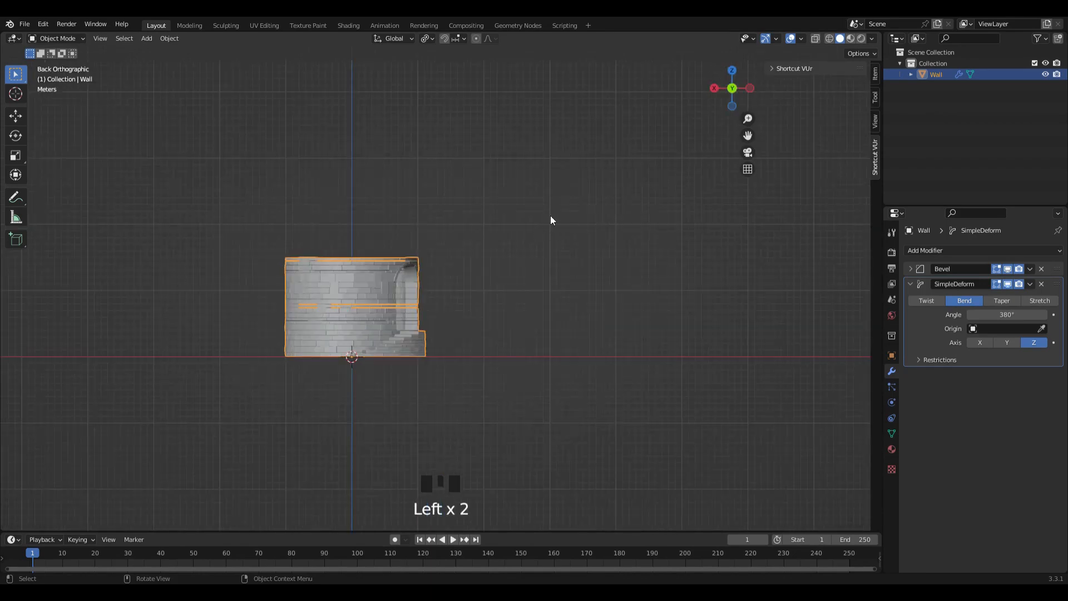
click(748, 88)
scroll(545, 235, up, 4)
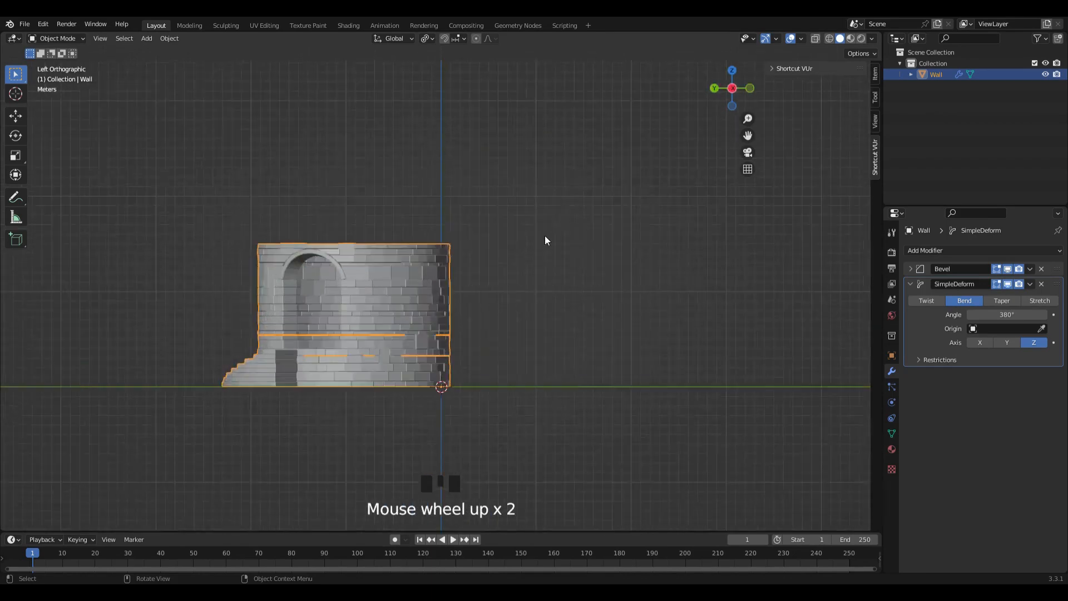
click(526, 224)
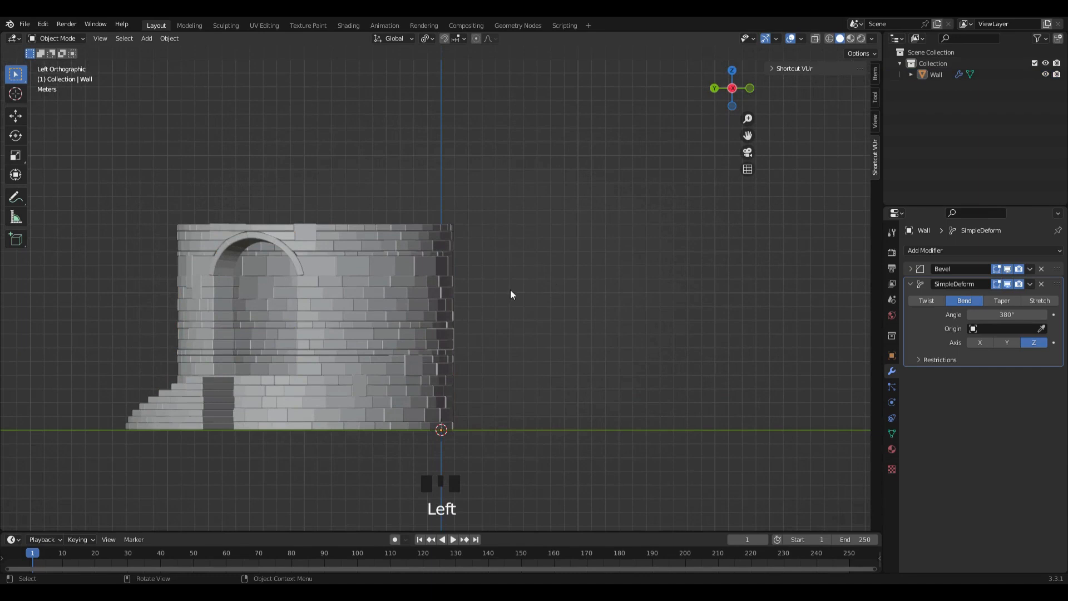
key(shift+a)
mouse_move(514, 289)
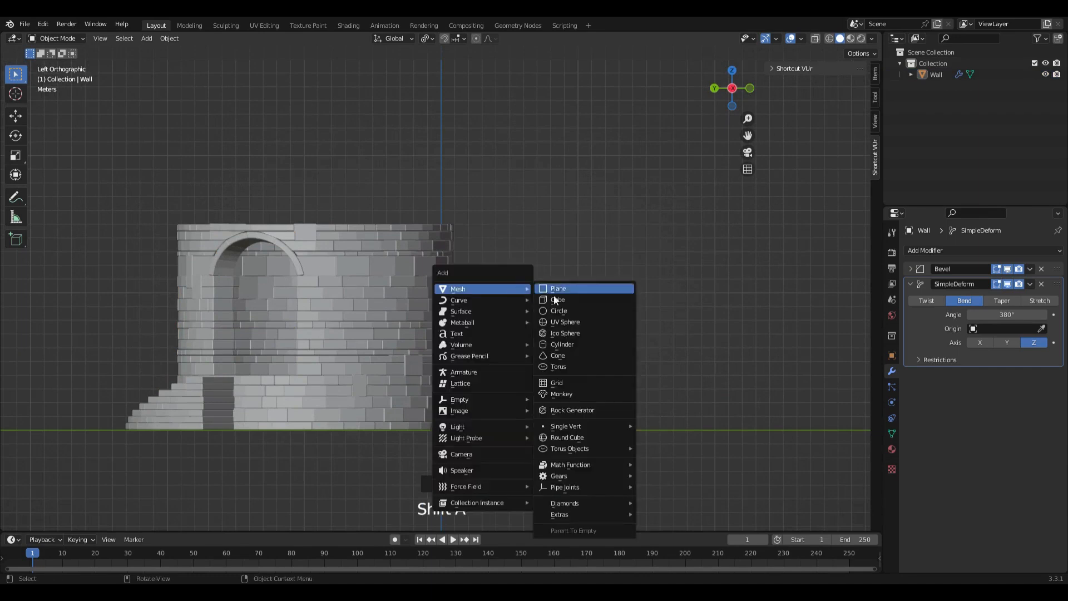
mouse_move(575, 515)
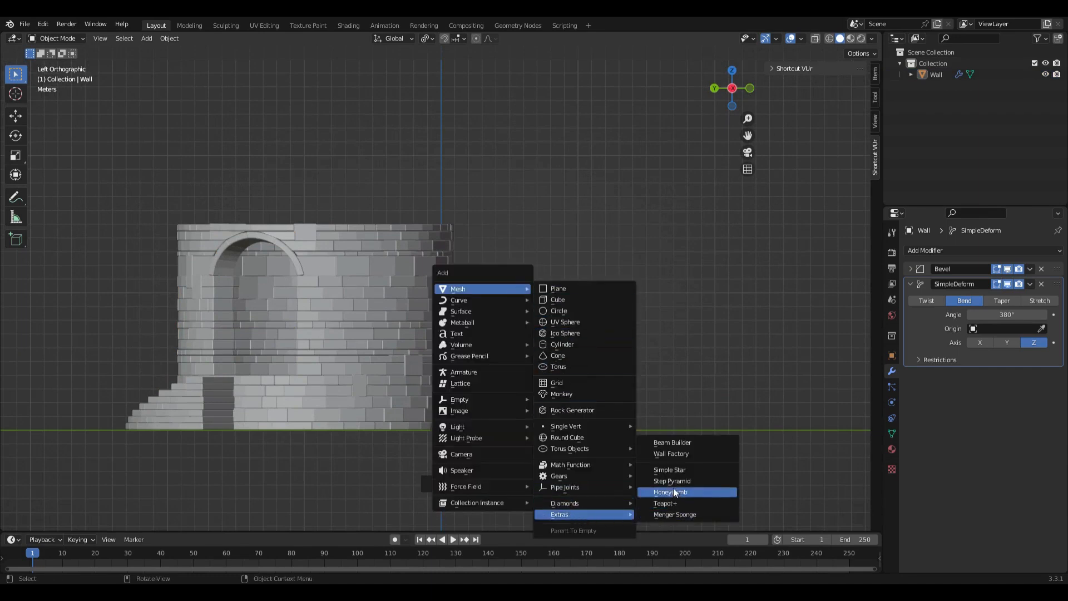
click(681, 456)
- Turn off the Steps option for the new wall
middle_drag(482, 352, 453, 336)
scroll(471, 333, down, 4)
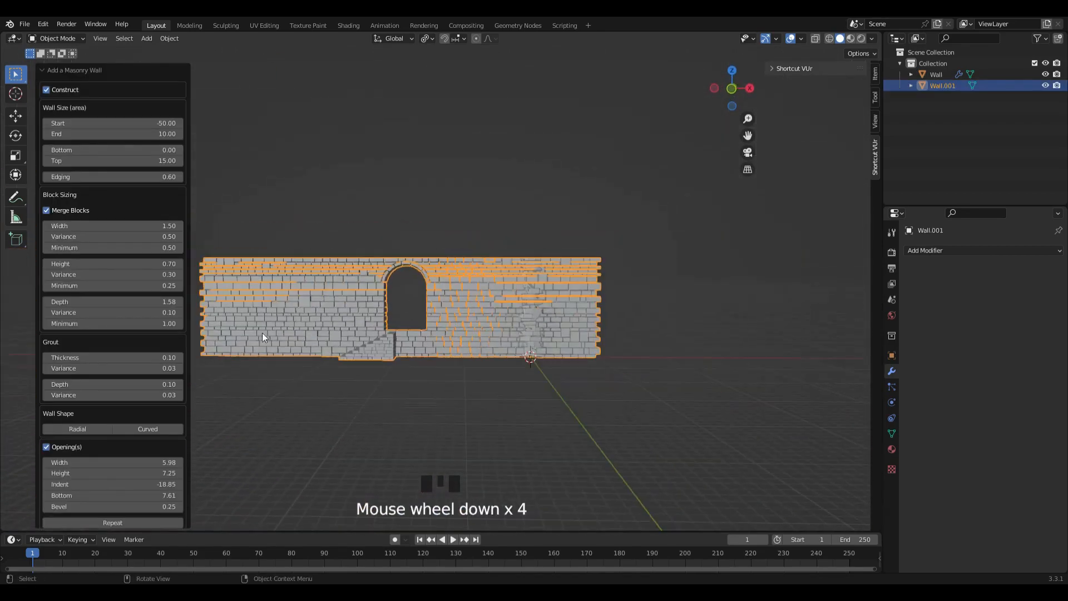
scroll(48, 439, down, 8)
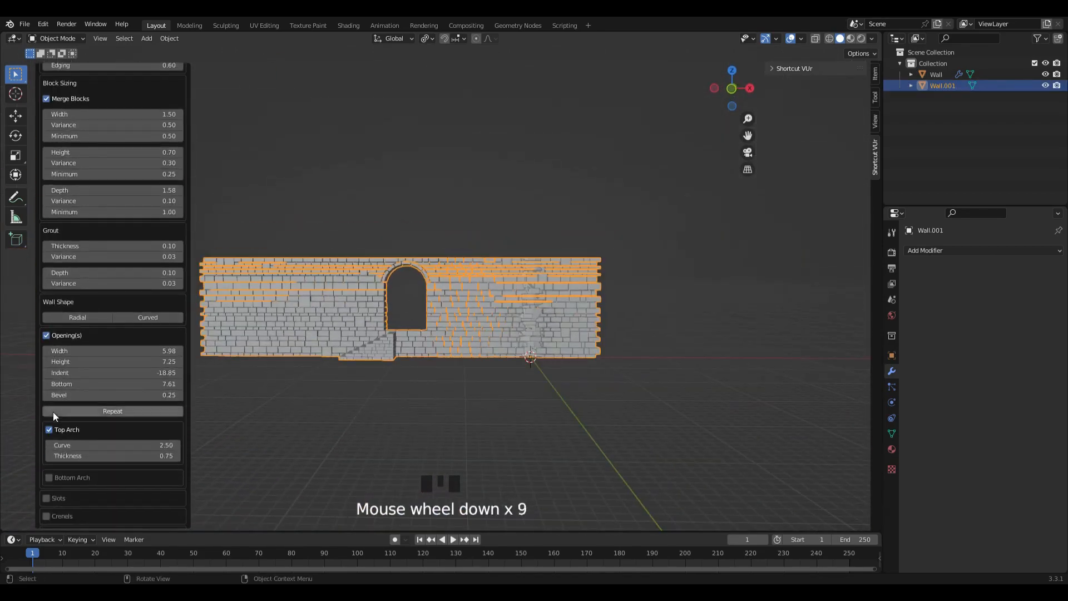
click(47, 484)
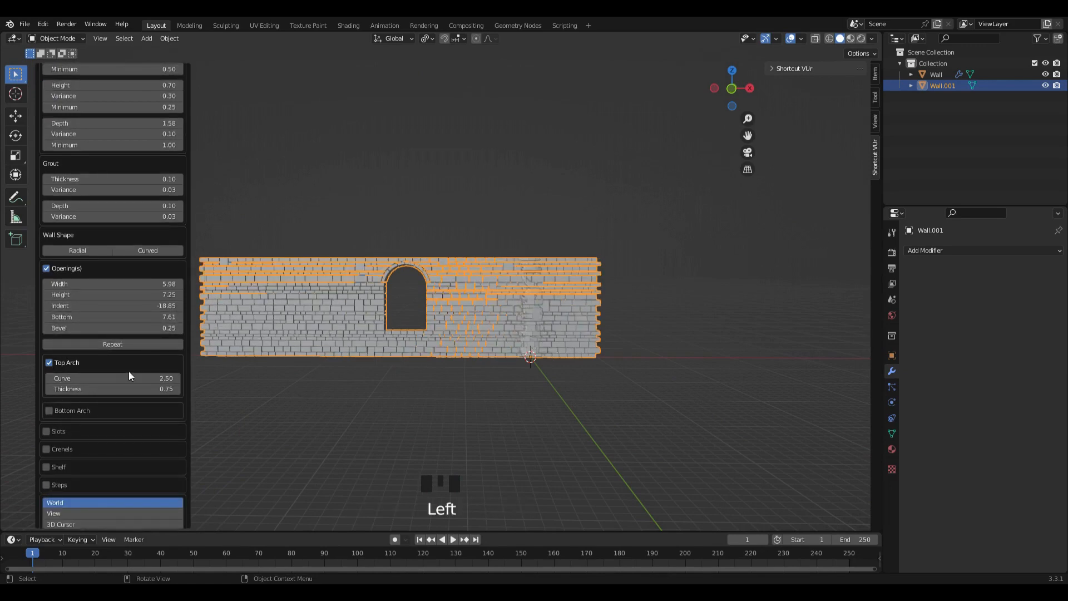
- Shift the new wall's arched opening sideways and downward, with an Indent of about -41.89 and a Bottom of 6.02
scroll(131, 159, up, 12)
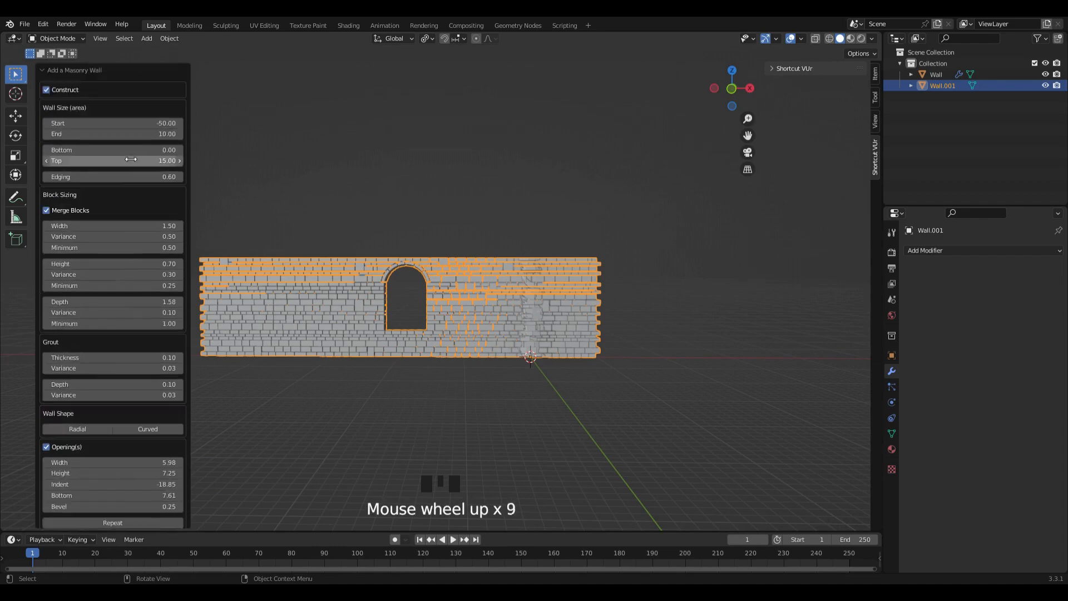
scroll(133, 222, down, 8)
scroll(133, 239, down, 3)
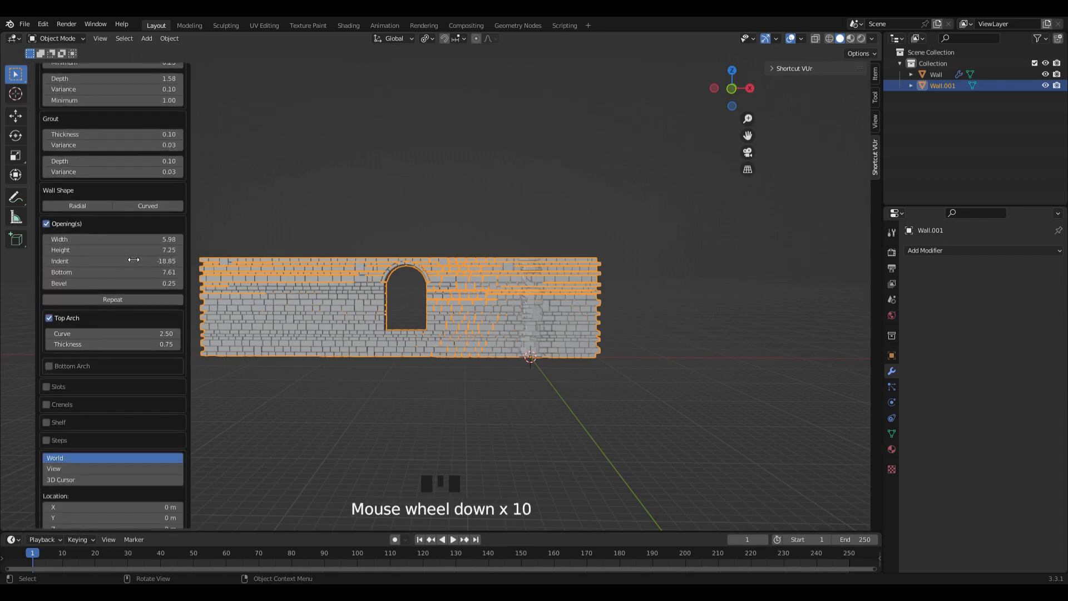
scroll(121, 239, down, 3)
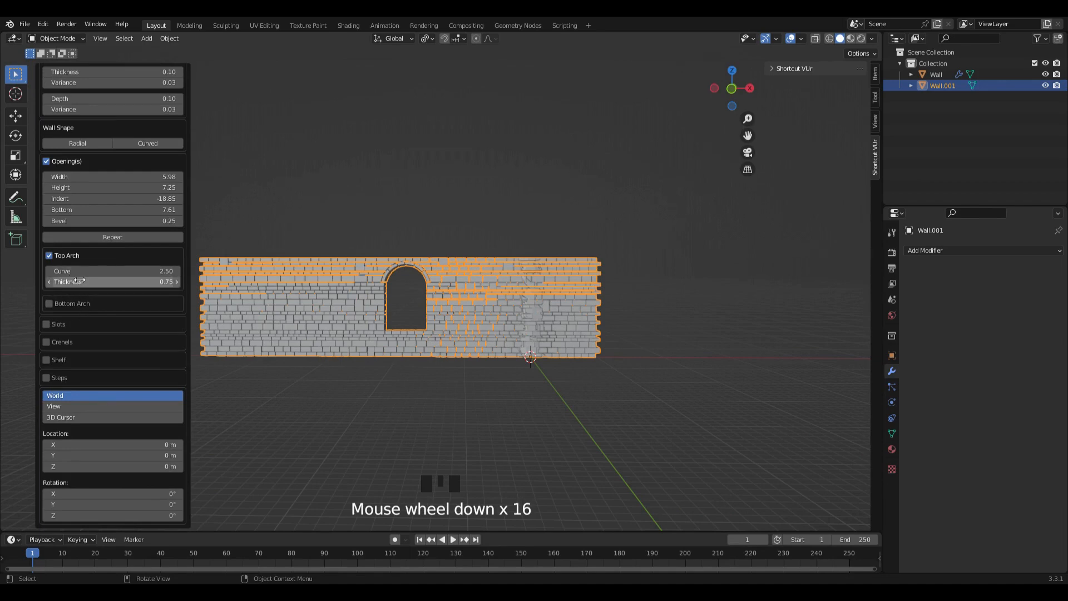
scroll(77, 256, up, 1)
scroll(77, 256, up, 1)
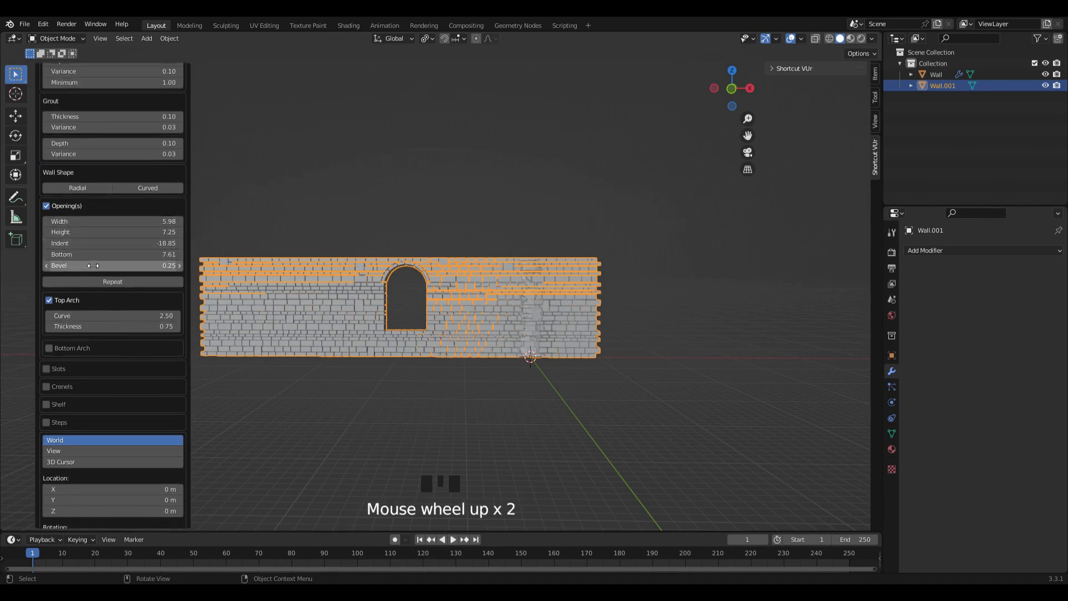
drag(89, 254, 66, 247)
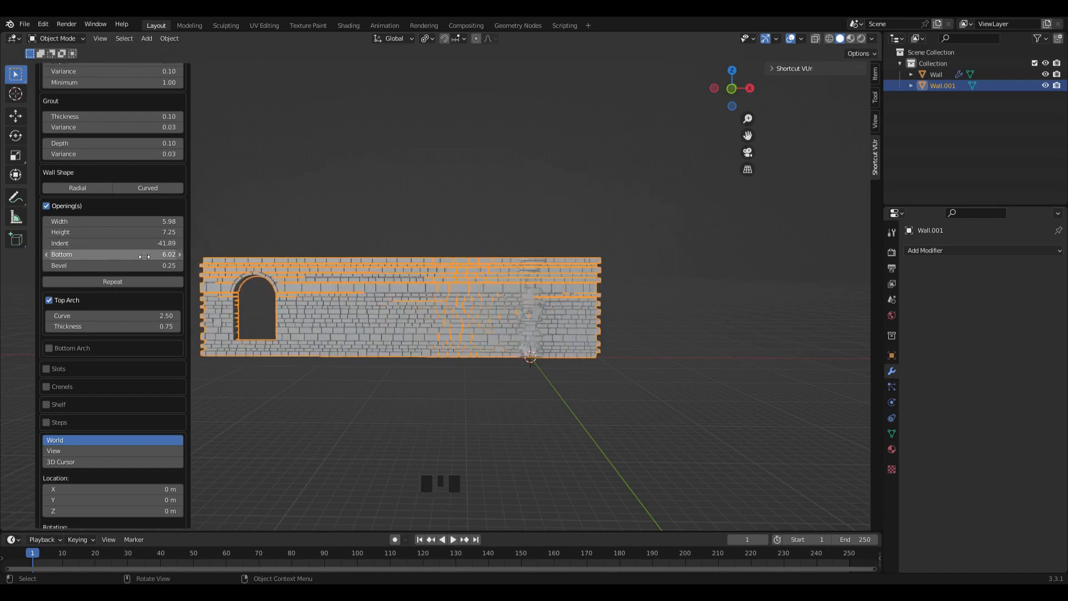
- Repeat the arched opening along the wall, setting its Width to 5.86, Height to 3.62 and Indent to -42.91
mouse_move(138, 232)
mouse_down()
mouse_move(113, 232)
mouse_move(133, 222)
mouse_move(119, 222)
mouse_move(124, 243)
mouse_up()
click(120, 281)
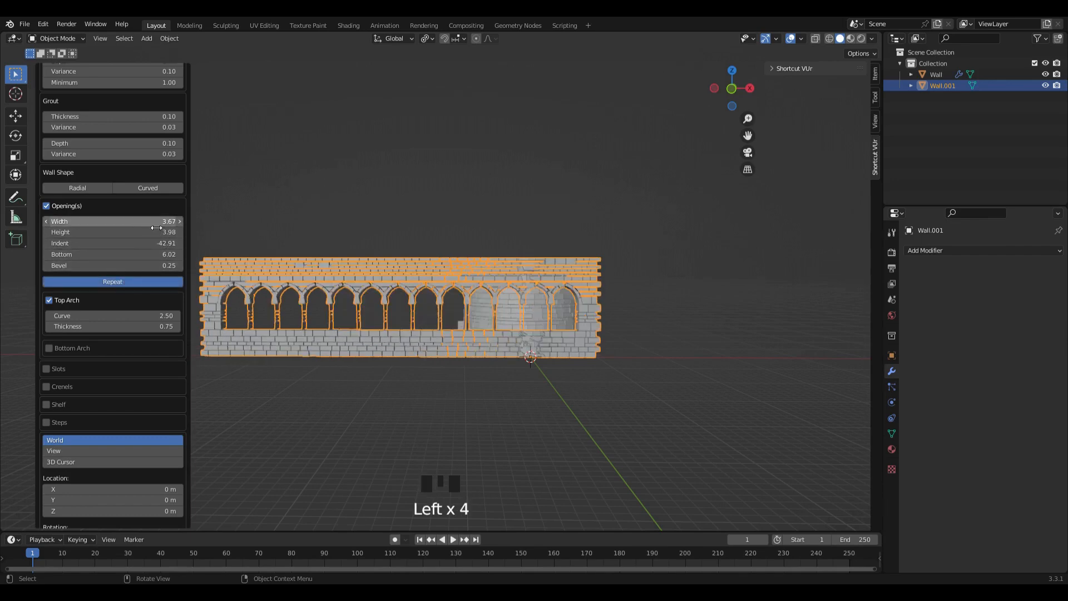
drag(158, 232, 250, 221)
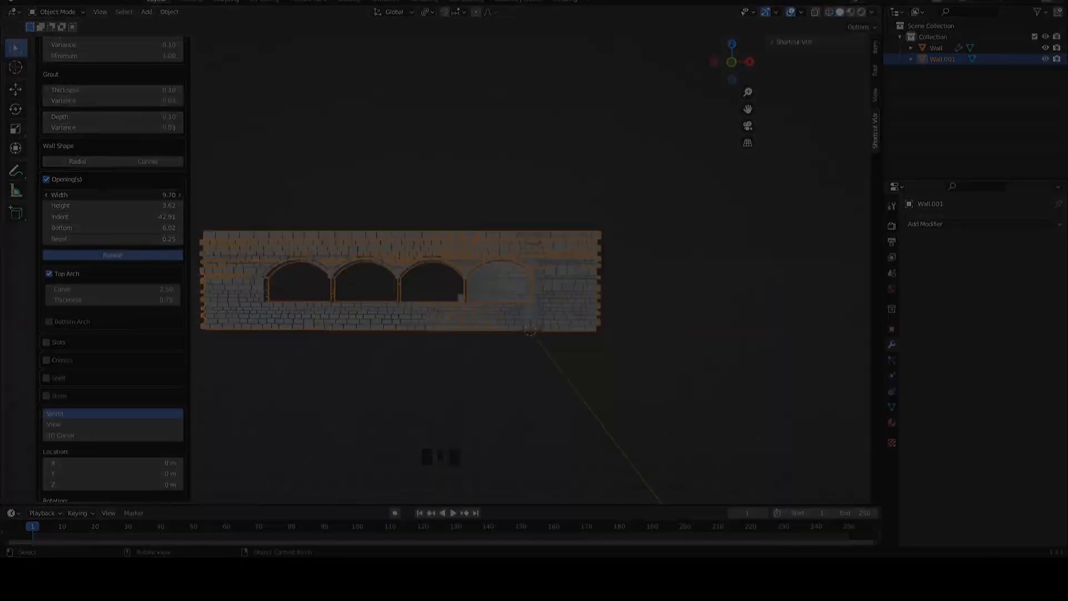
scroll(529, 333, up, 6)
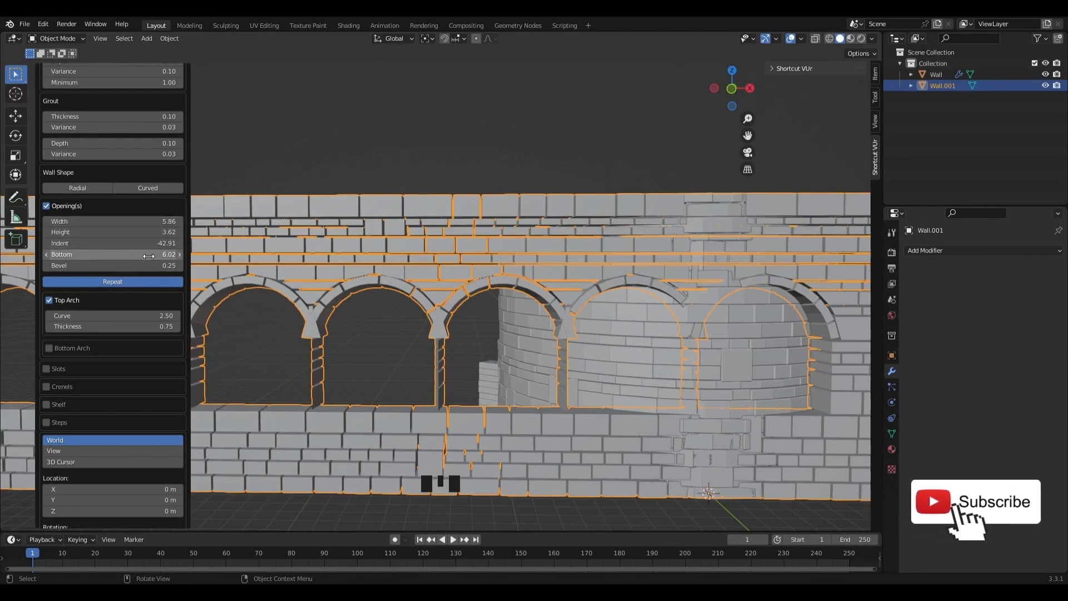
- Refine the repeated openings to Width 6.16, Height 3.35, Bottom 7.82 and Bevel -0.47
drag(127, 254, 104, 266)
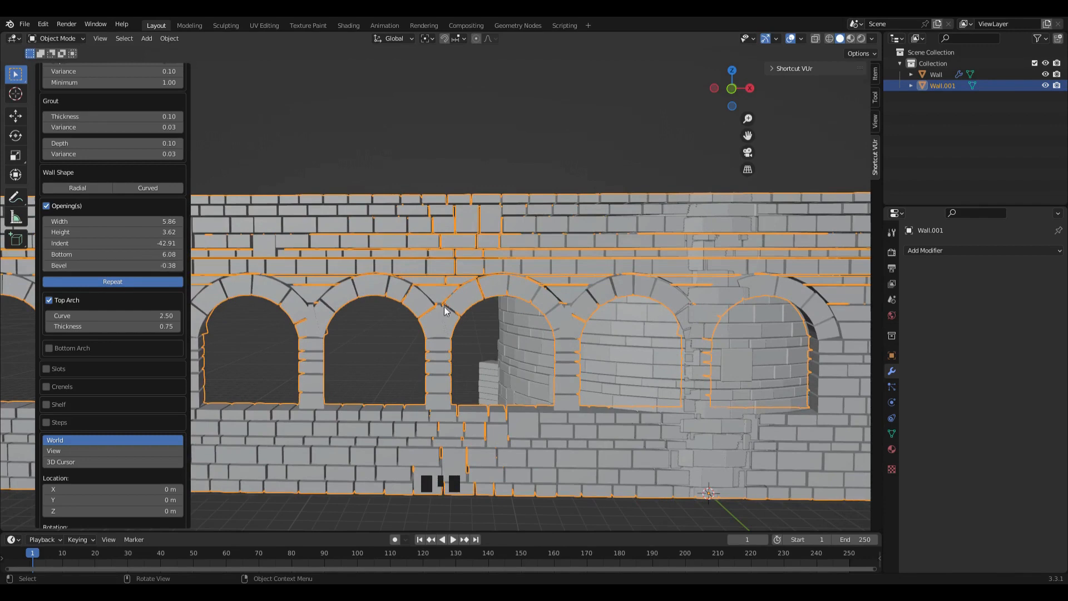
scroll(446, 309, down, 7)
scroll(371, 311, up, 2)
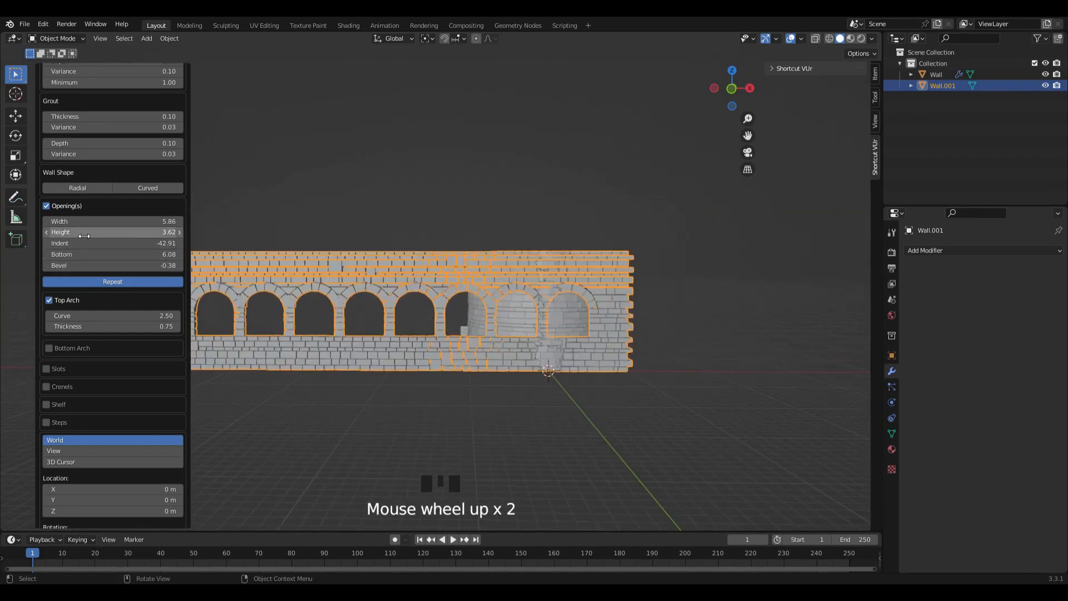
drag(91, 229, 75, 267)
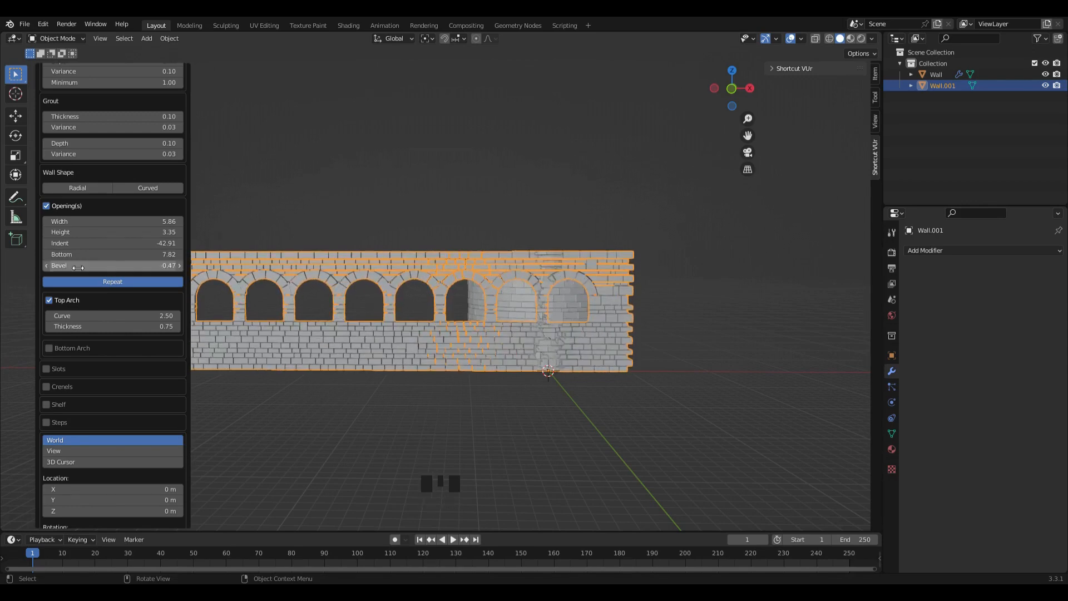
drag(87, 225, 94, 225)
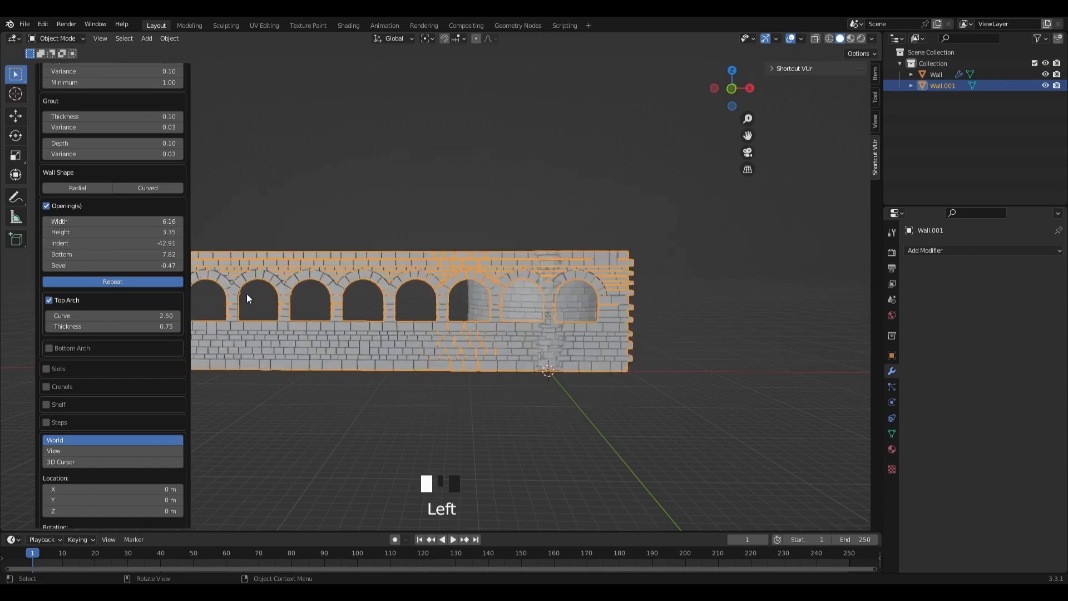
scroll(338, 323, down, 3)
scroll(365, 323, up, 3)
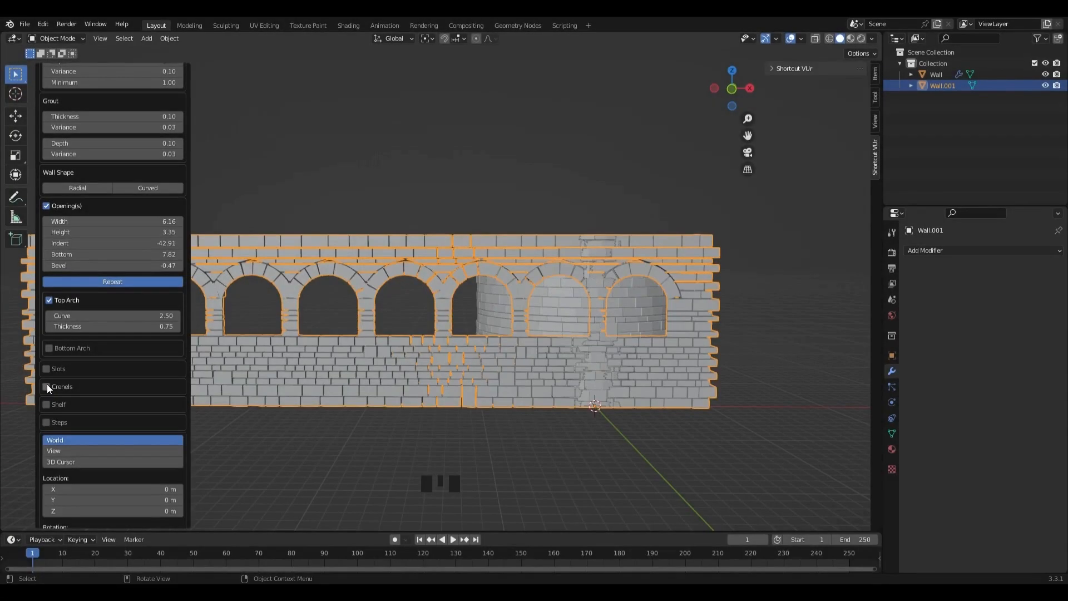
- Add crenels along the top of the arcade wall with a Width of 0.12% and a Height of 0.10%
click(46, 386)
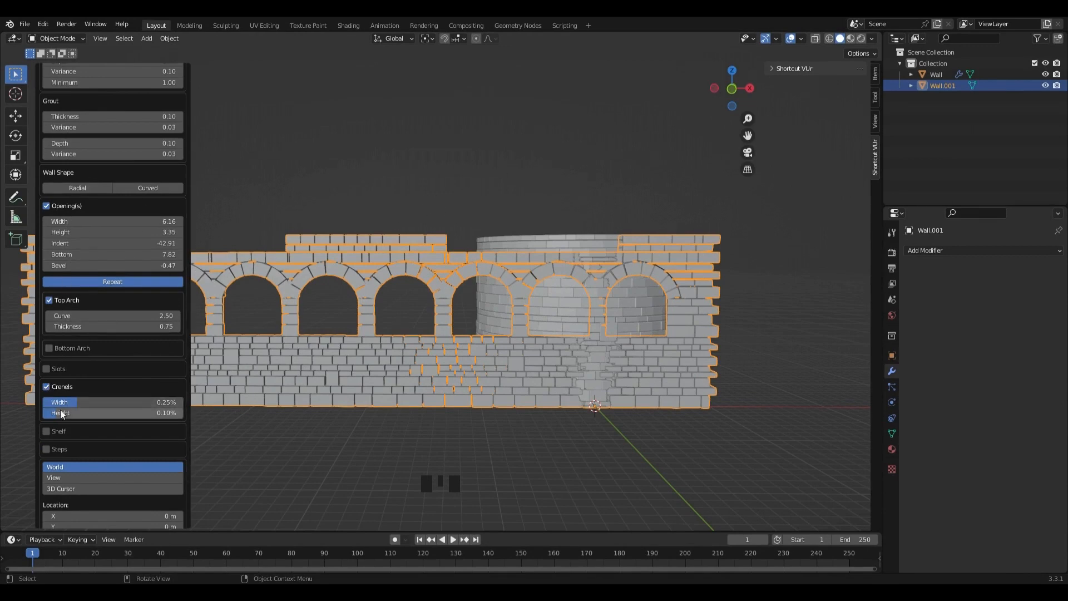
click(78, 402)
mouse_move(78, 402)
mouse_down()
mouse_move(59, 402)
mouse_move(69, 413)
mouse_up()
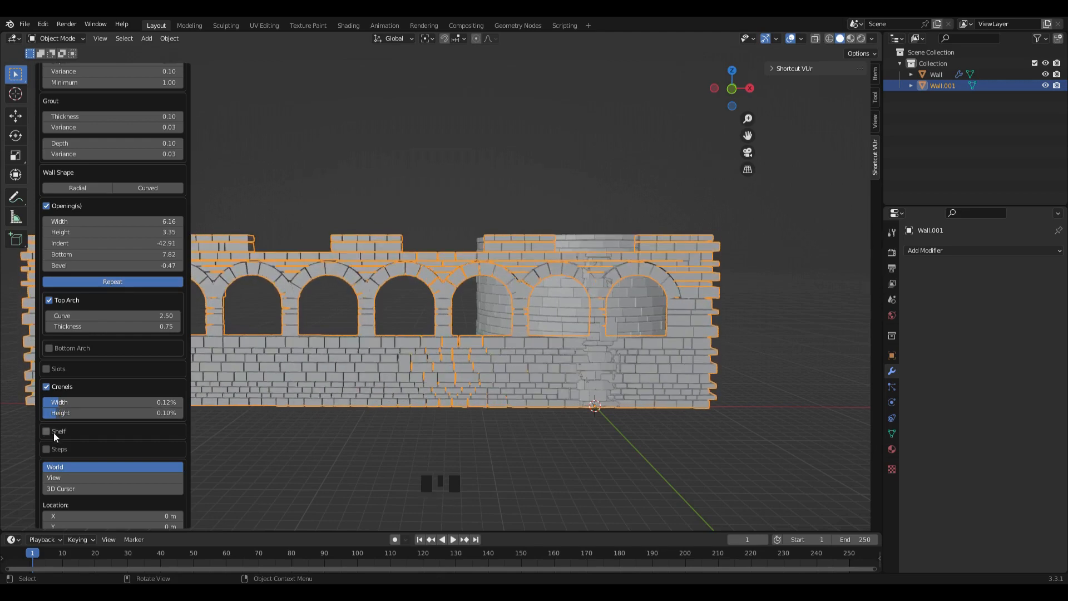
- Try the Shelf option on the crenellated wall and turn it off again
click(46, 432)
click(45, 432)
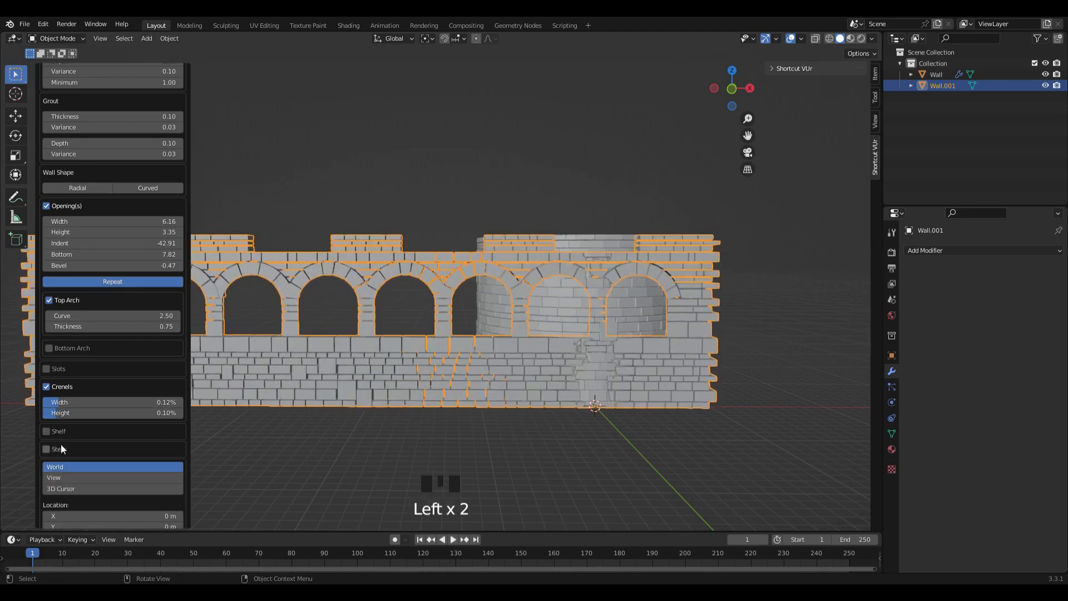
scroll(61, 448, down, 11)
scroll(429, 312, down, 2)
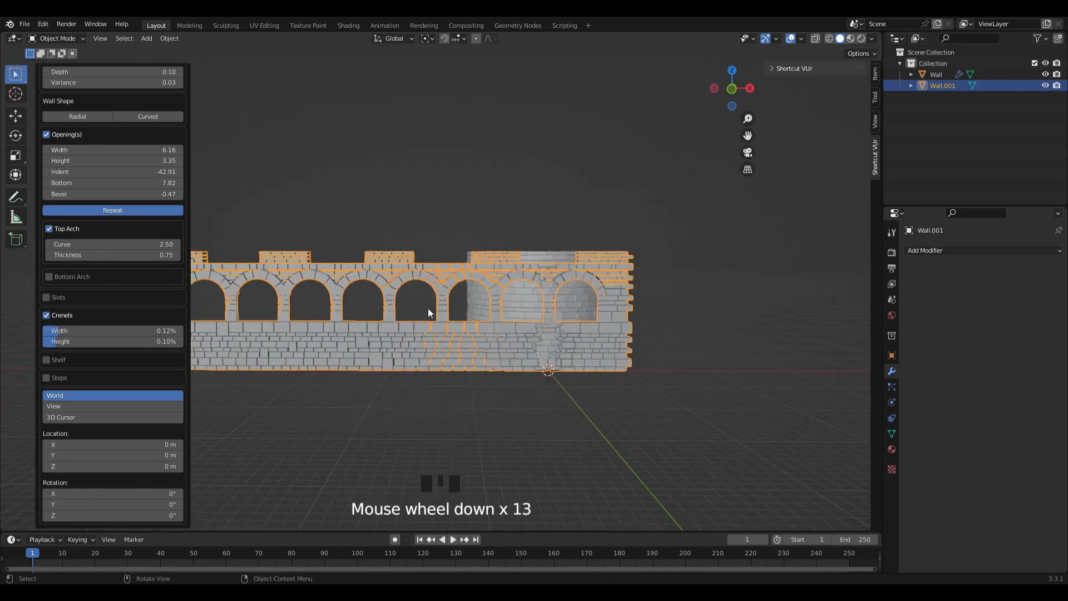
scroll(428, 309, up, 5)
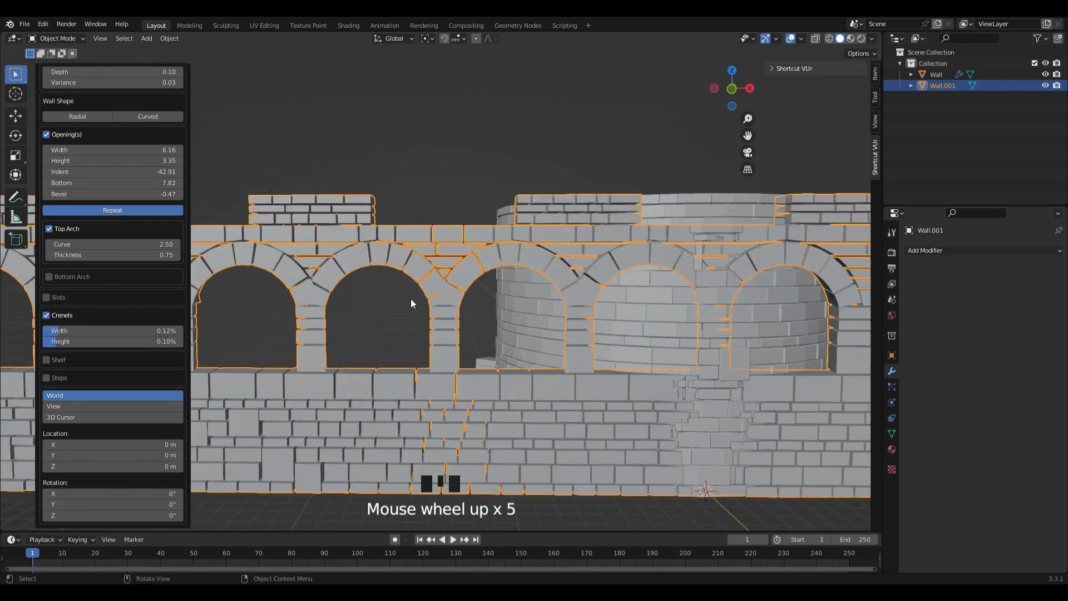
- In front view, enlarge the wall's bricks about their individual origins by a factor of 1.134 in Edit Mode, returning to Object Mode
click(734, 91)
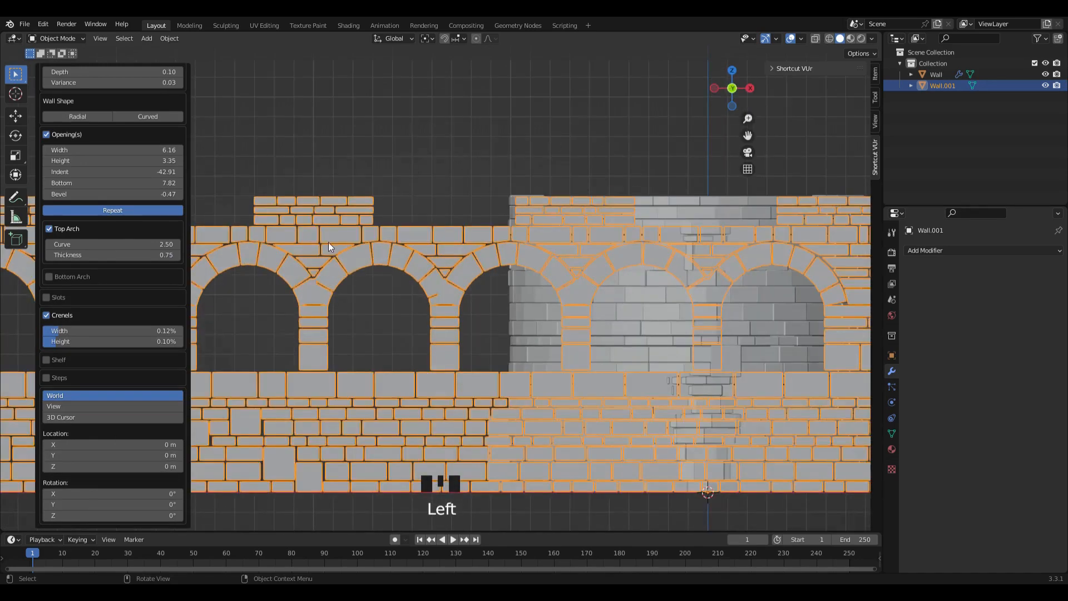
scroll(331, 249, up, 3)
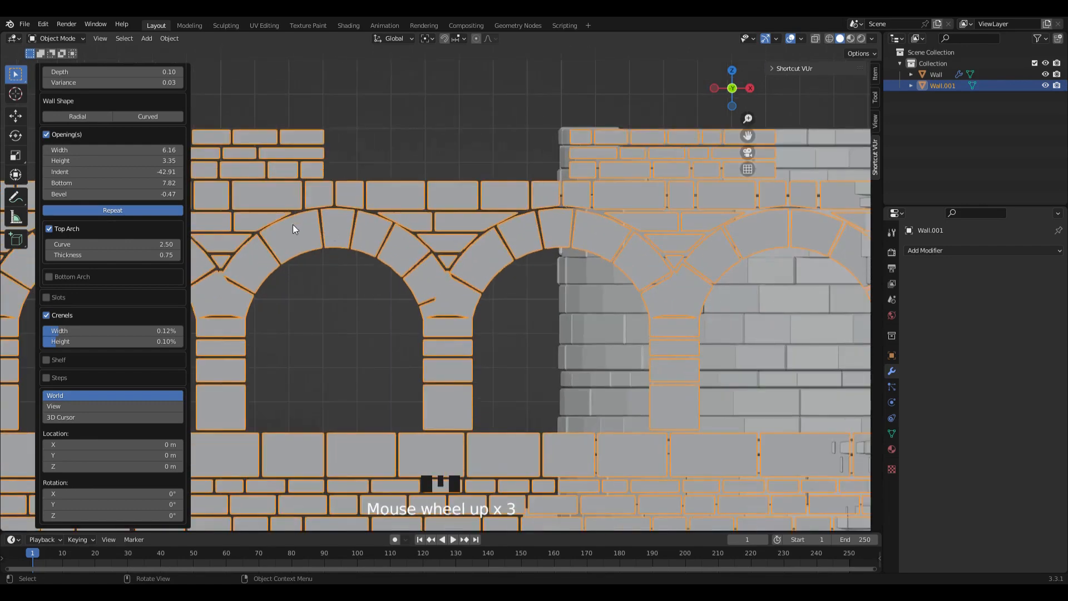
key(Tab)
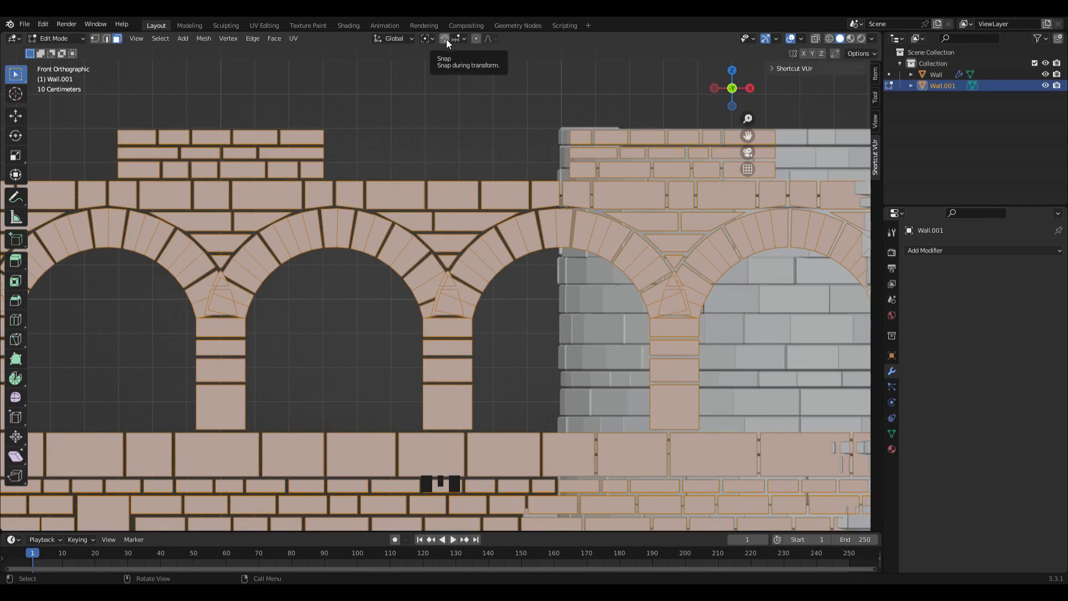
click(430, 38)
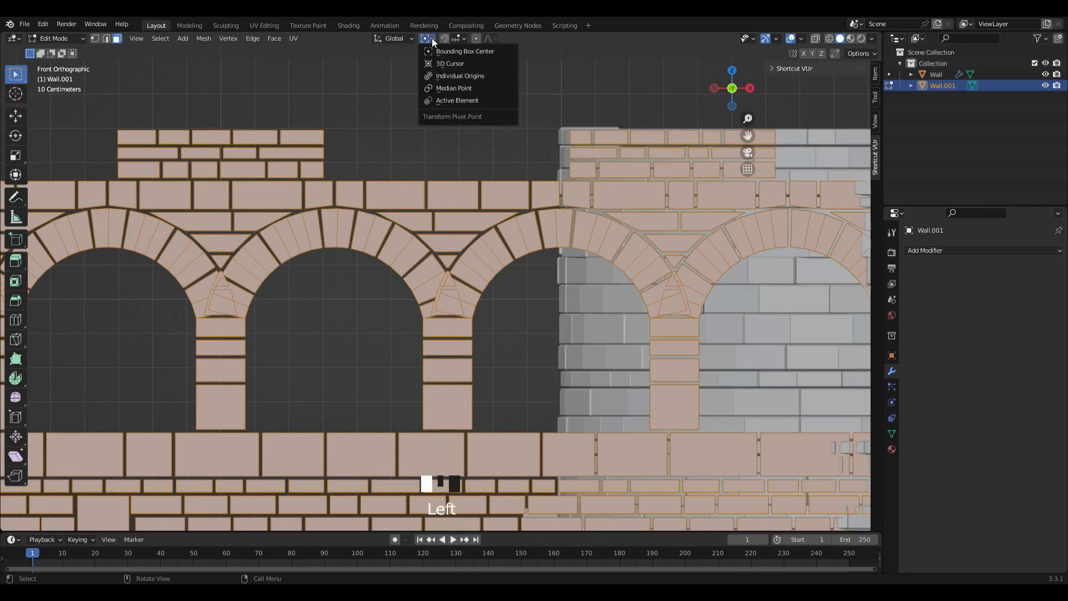
click(443, 75)
key(s)
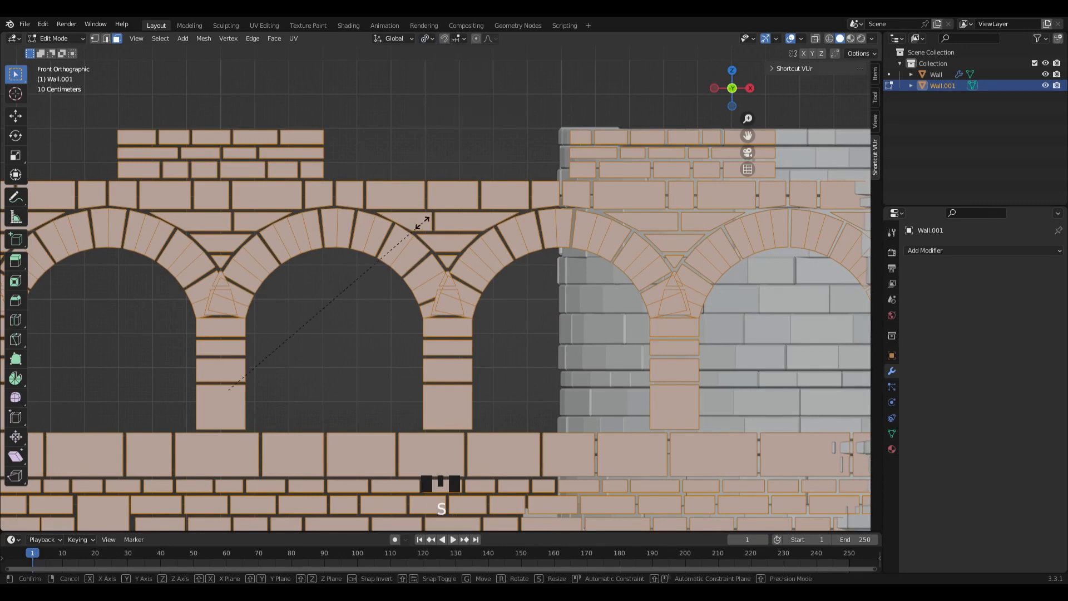
click(461, 215)
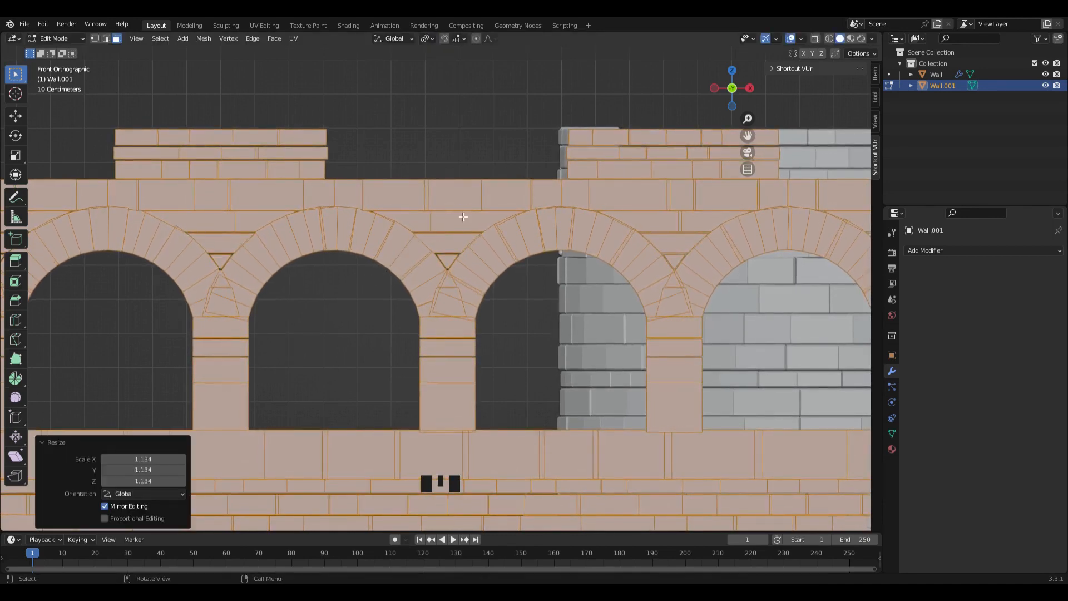
scroll(431, 222, down, 1)
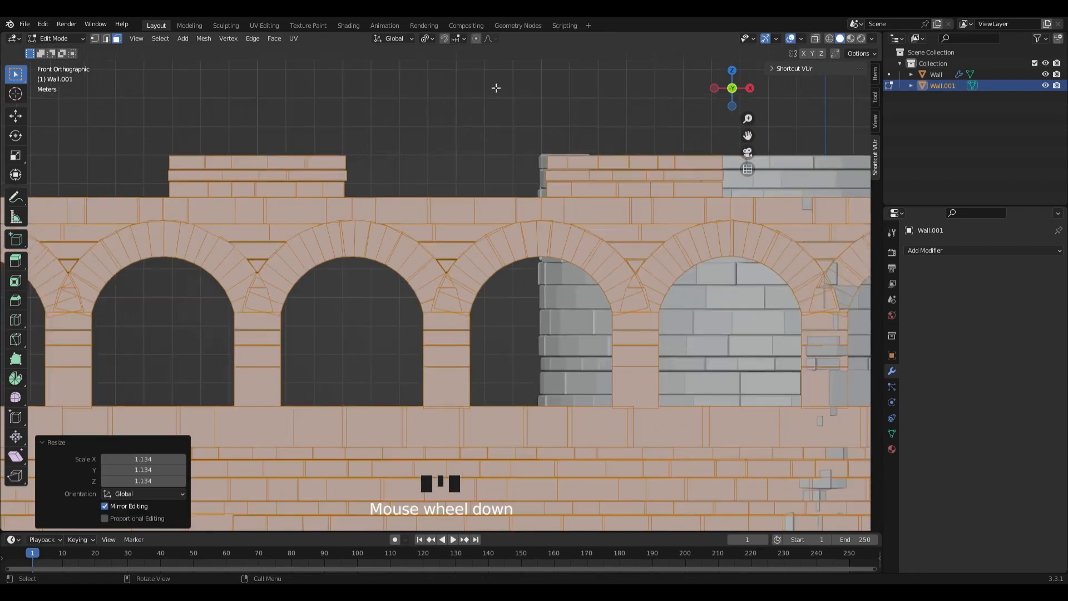
key(Tab)
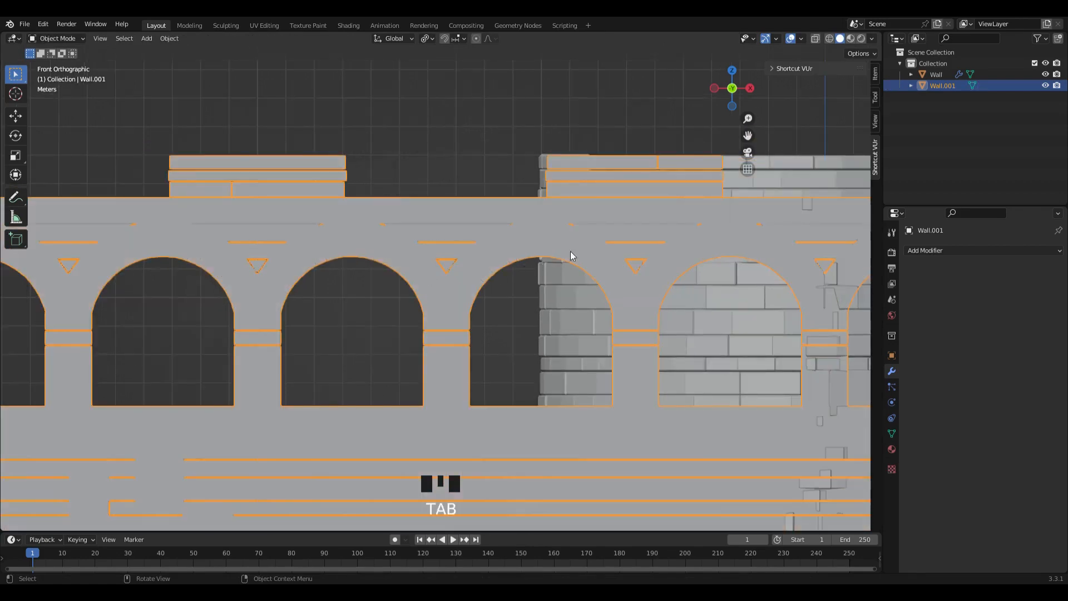
- Add a Bevel modifier to the arcade wall, check the round wall's bevel amount for reference, and set the Amount to 0.05 m
click(971, 253)
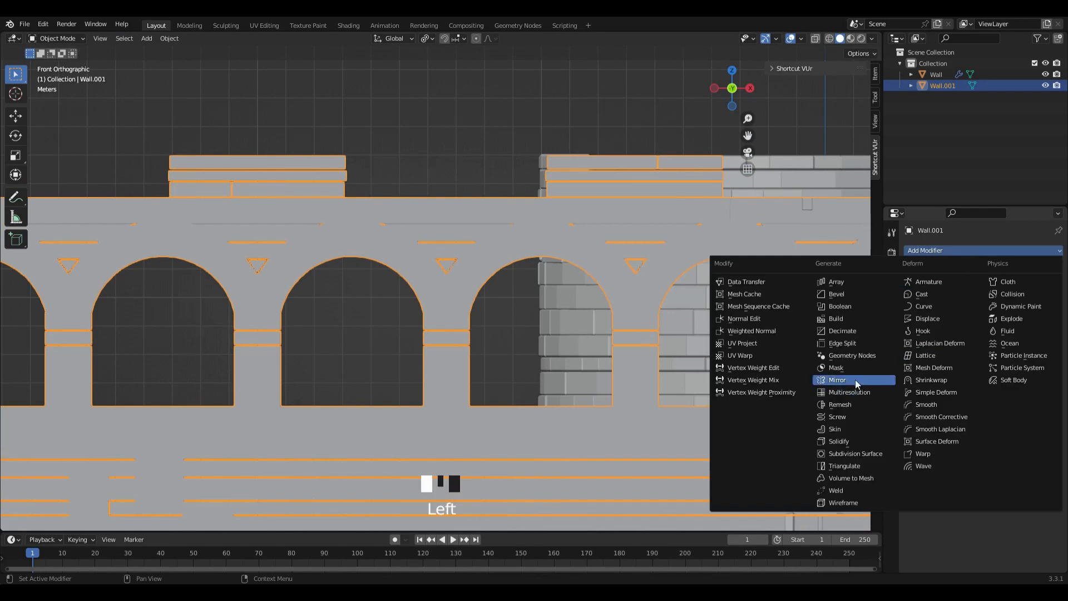
click(859, 302)
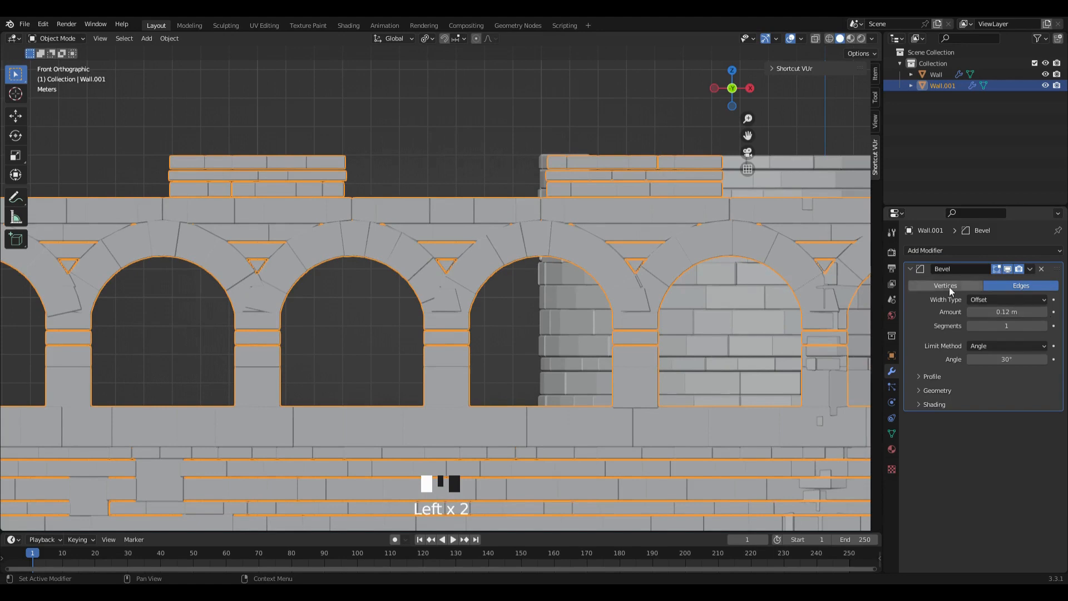
click(843, 173)
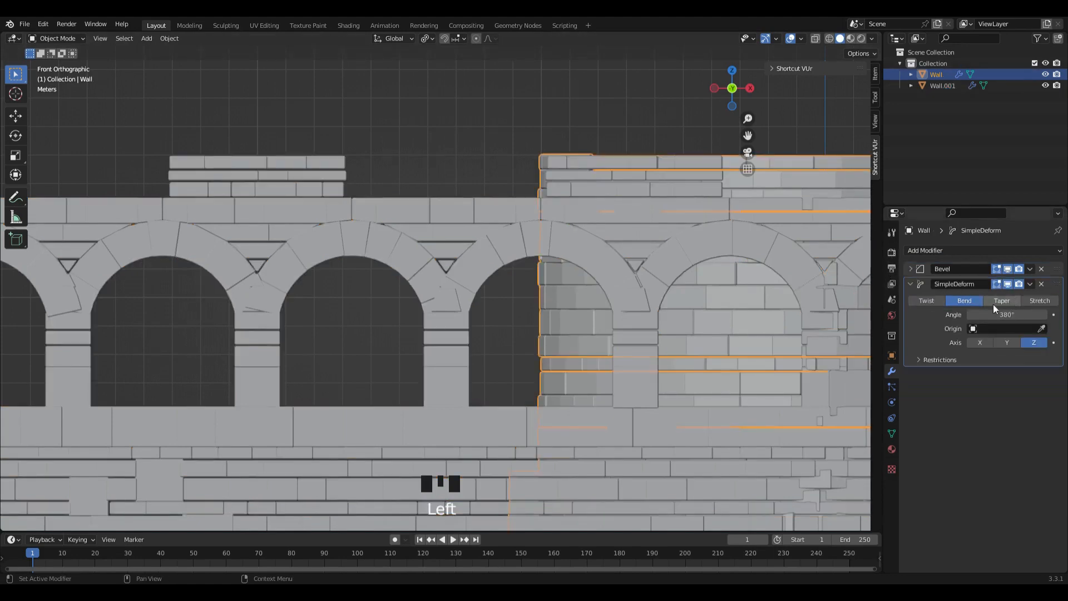
click(993, 290)
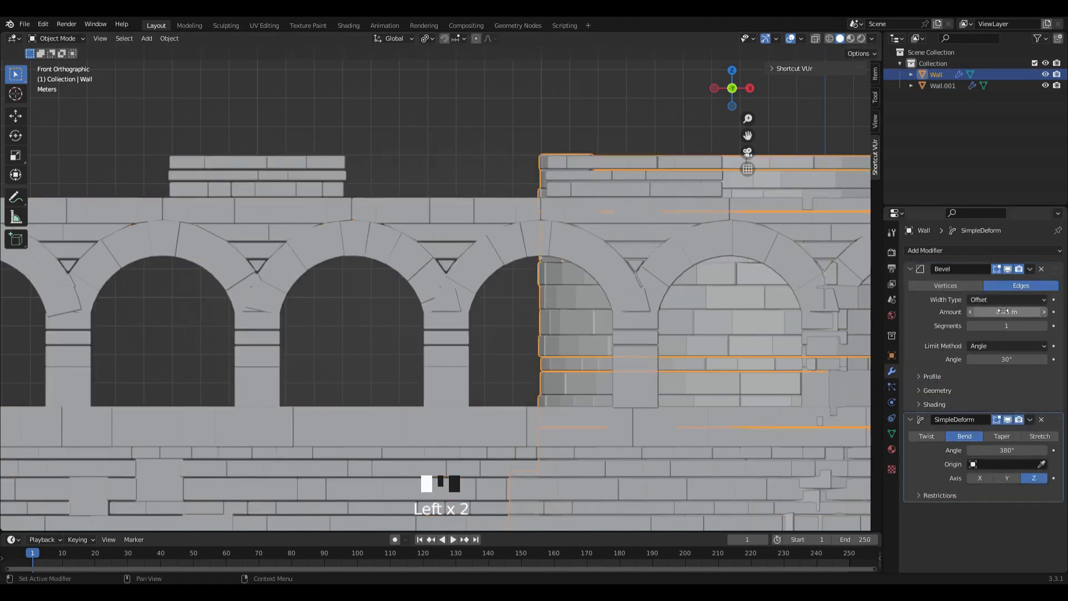
click(490, 222)
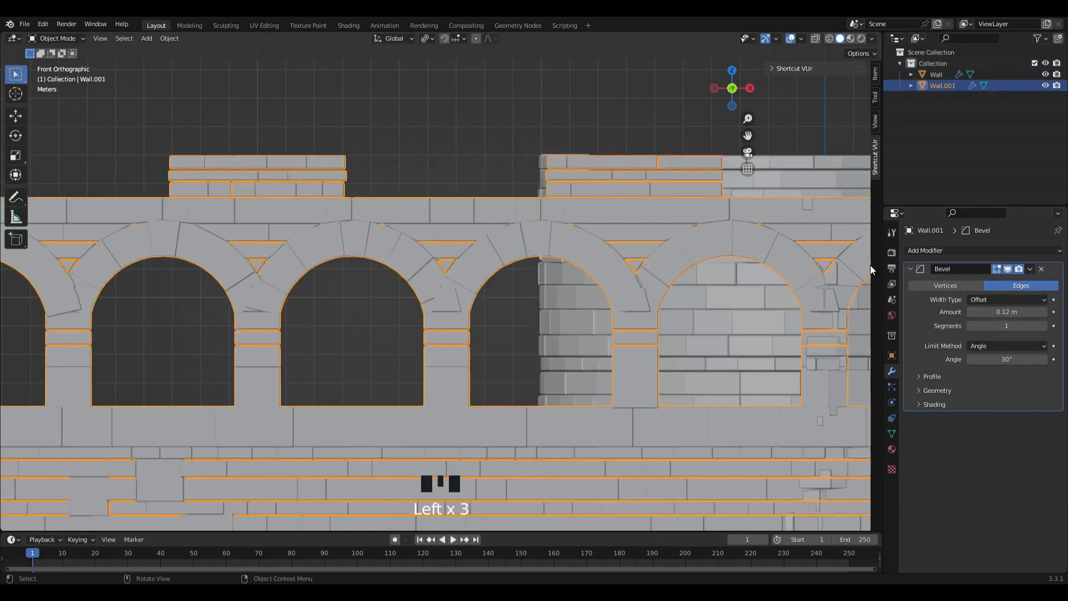
click(1000, 316)
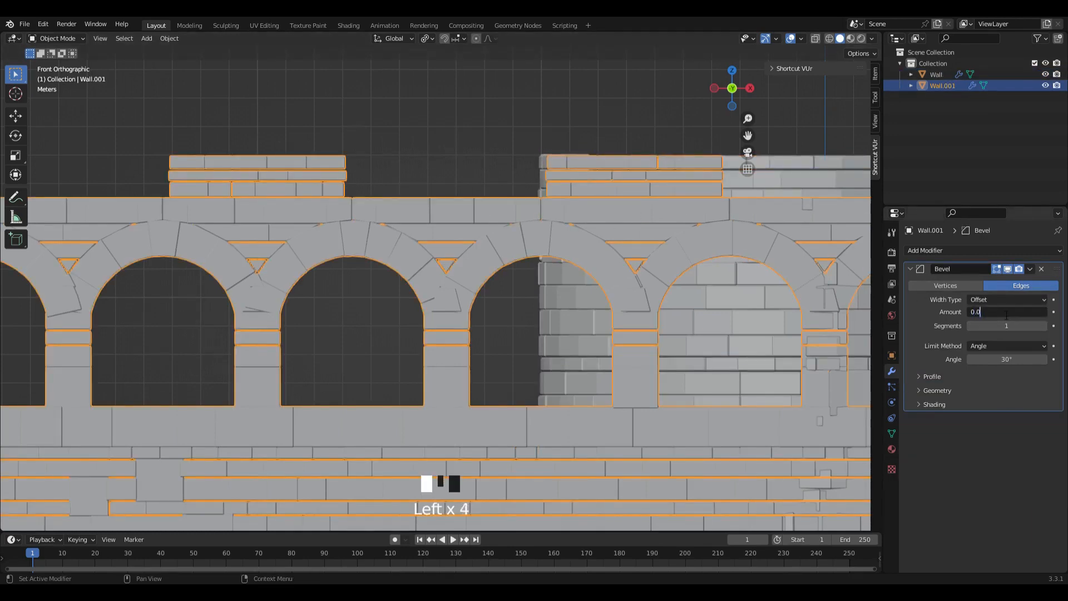
key(Return)
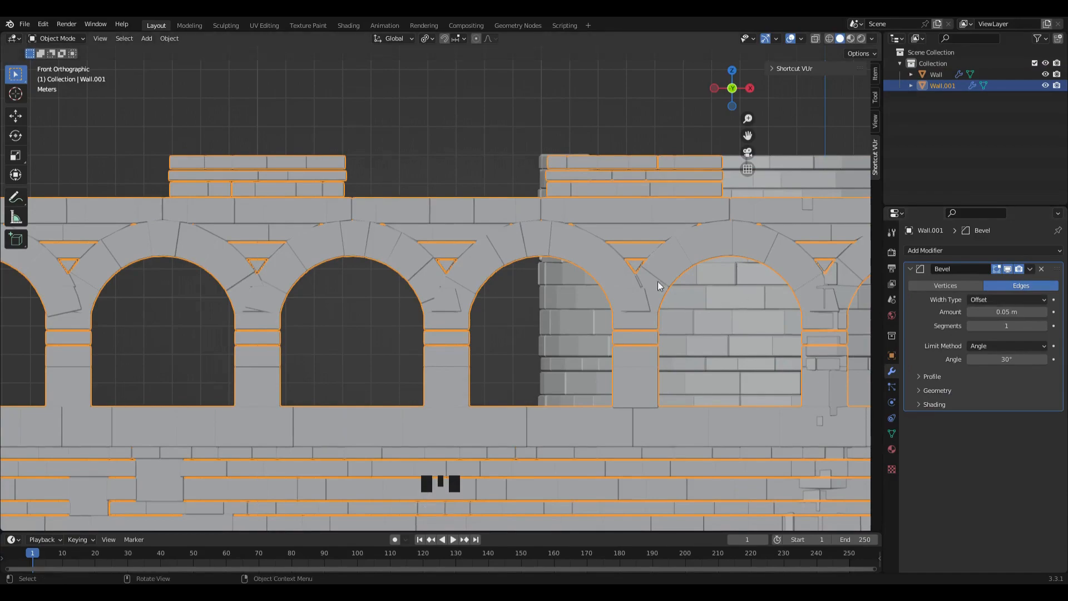
- Add a Simple Deform modifier to the crenellated arcade wall, set to Bend around the Z axis with an Angle of 380°
scroll(606, 298, down, 2)
middle_drag(604, 300, 872, 278)
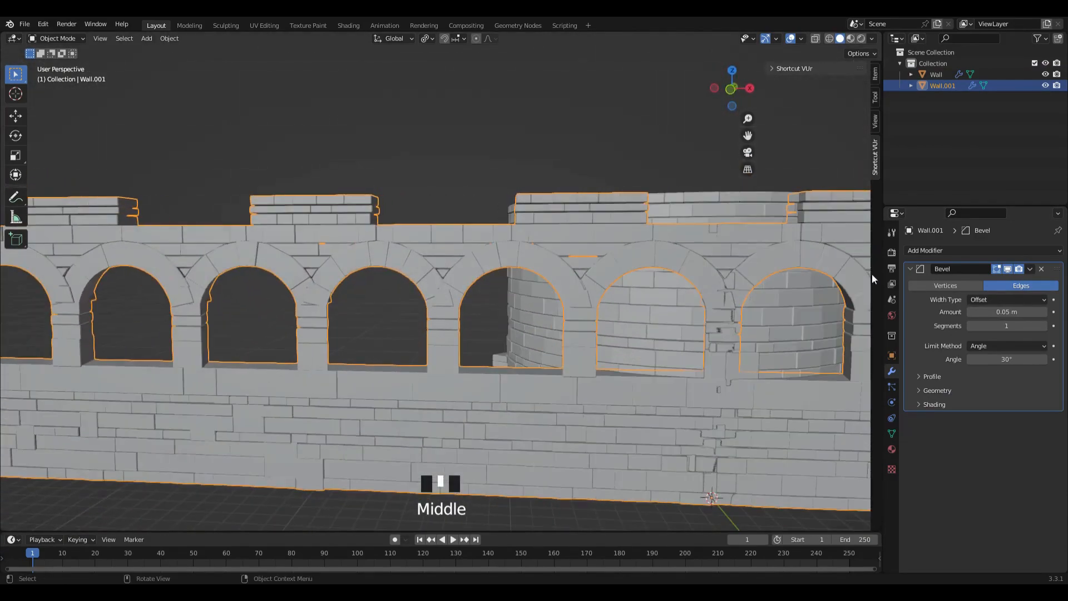
click(913, 269)
click(933, 251)
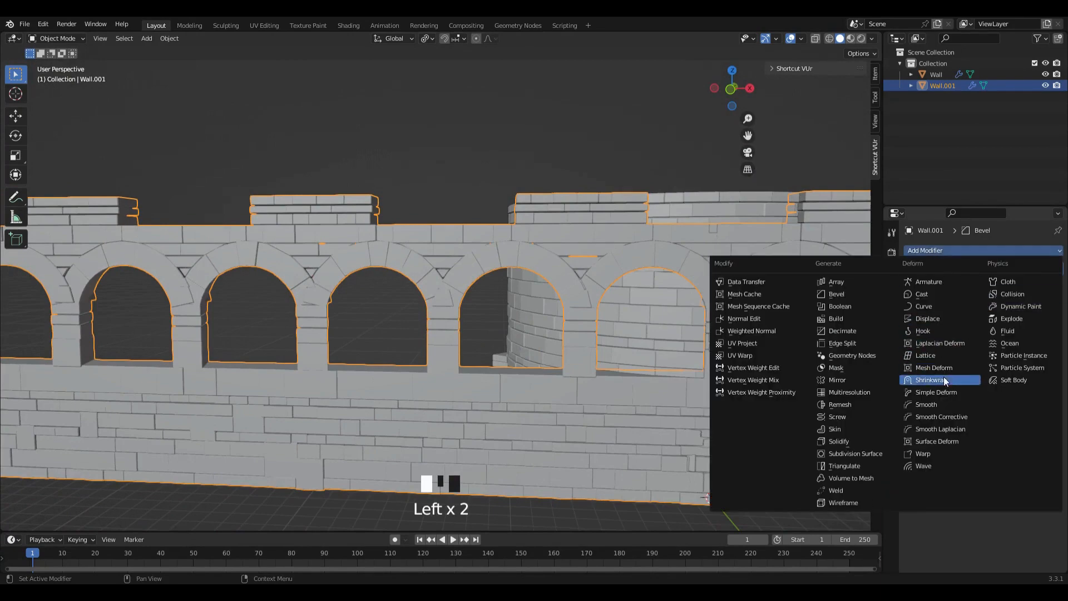
click(947, 392)
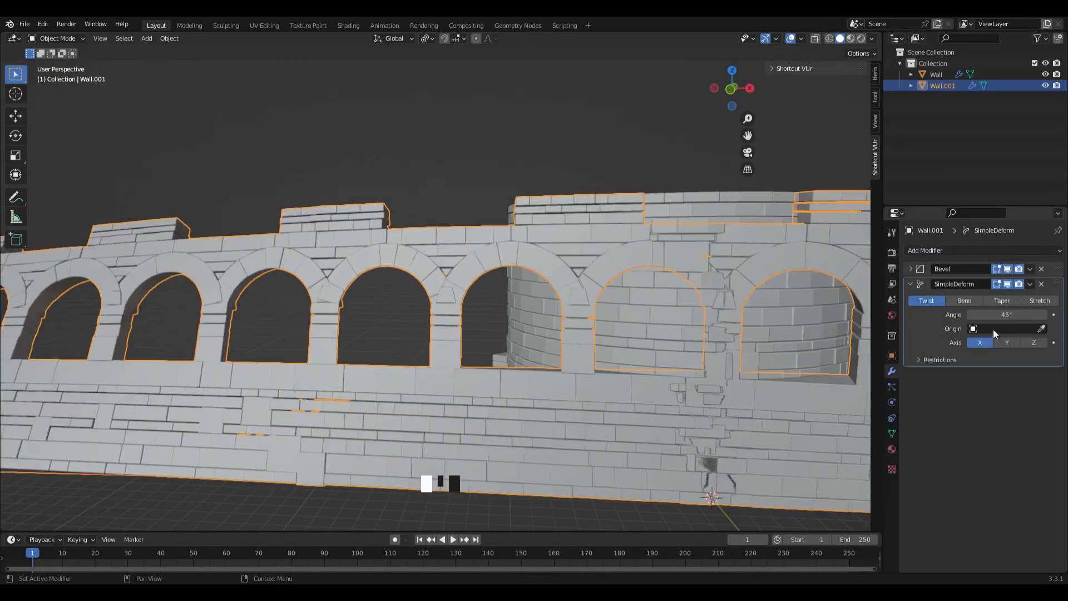
click(1027, 342)
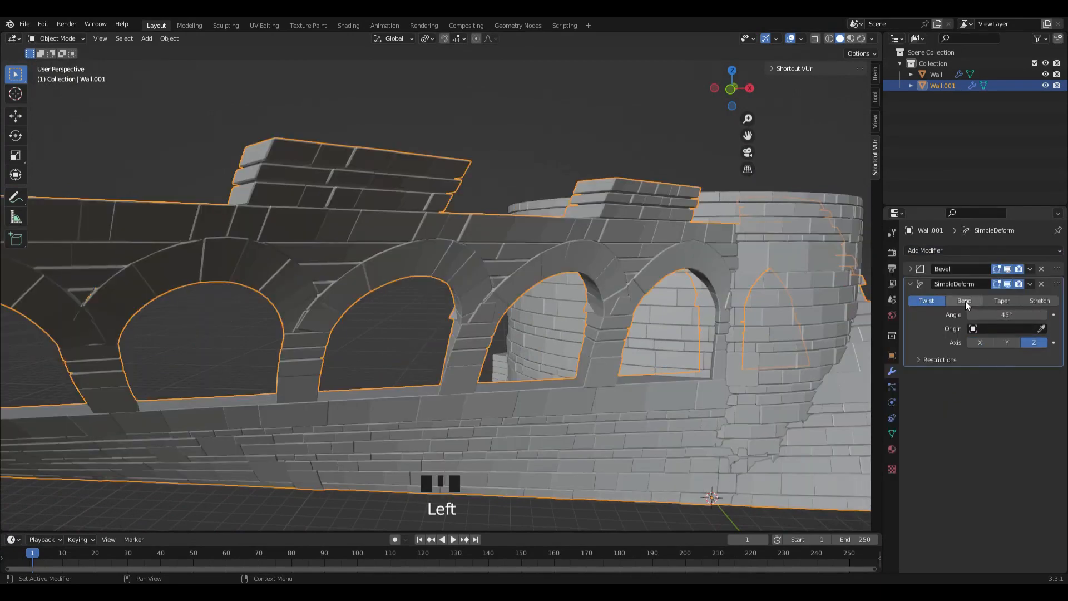
click(966, 301)
click(1005, 315)
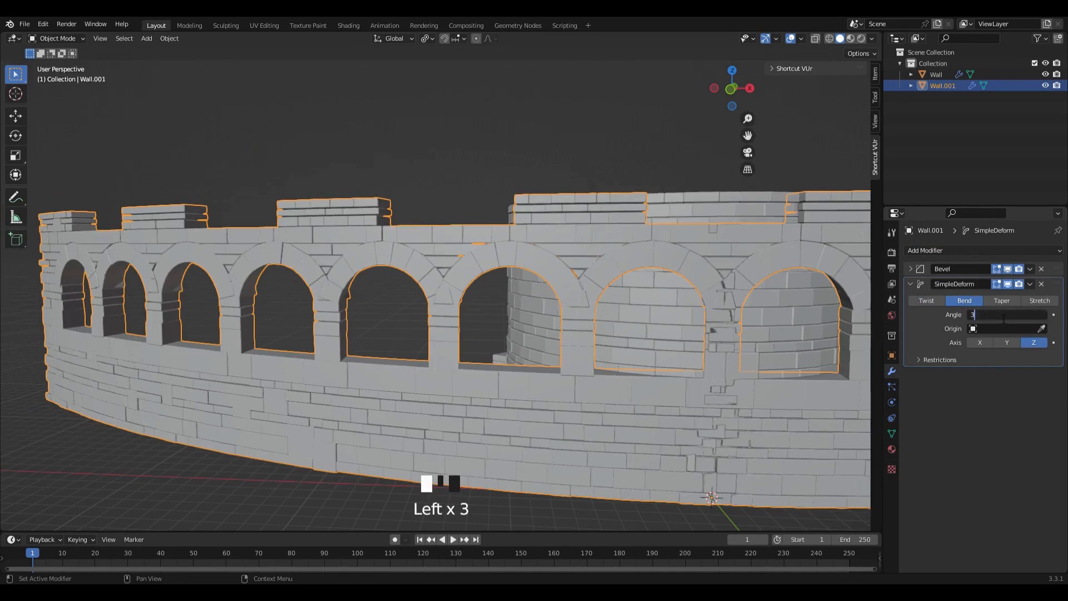
click(975, 386)
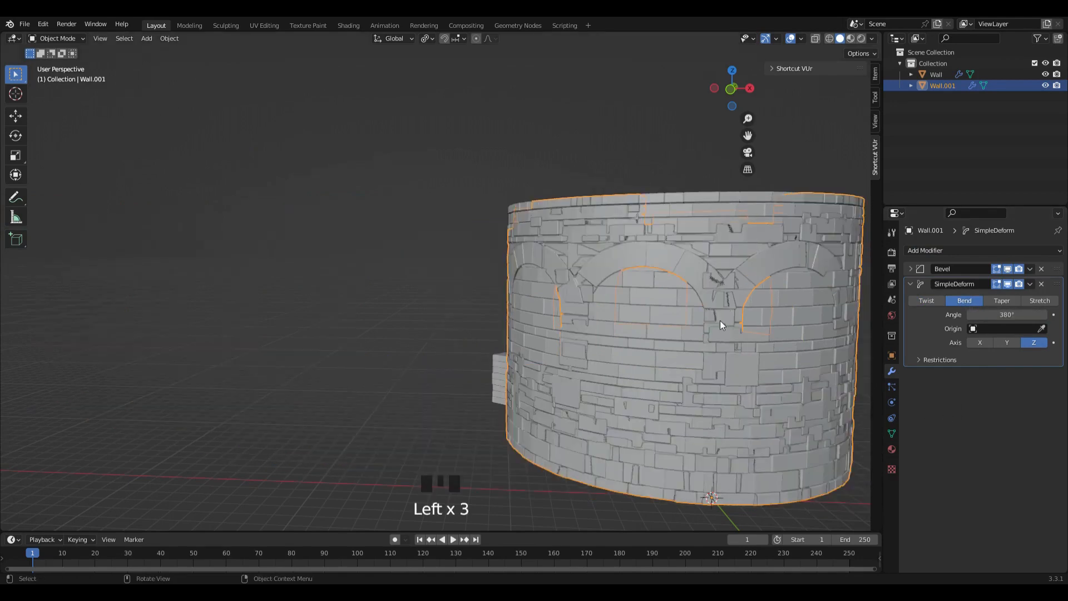
- In left view, move the bent arcade wall up about 14.8 m along Z to stack it on the round tower, and deselect it
scroll(720, 321, down, 3)
middle_drag(563, 326, 716, 322)
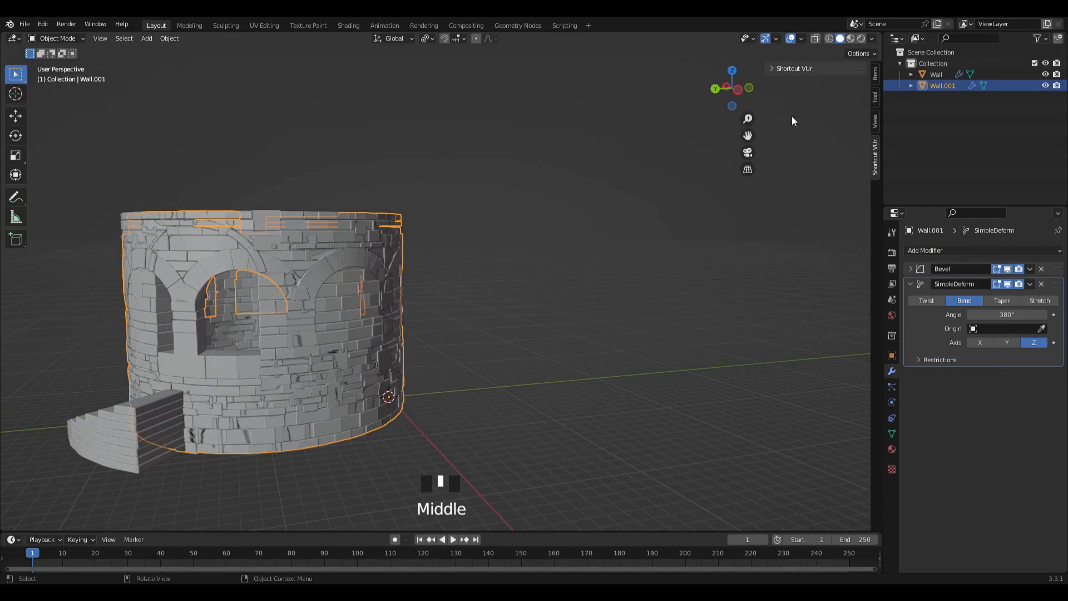
click(749, 89)
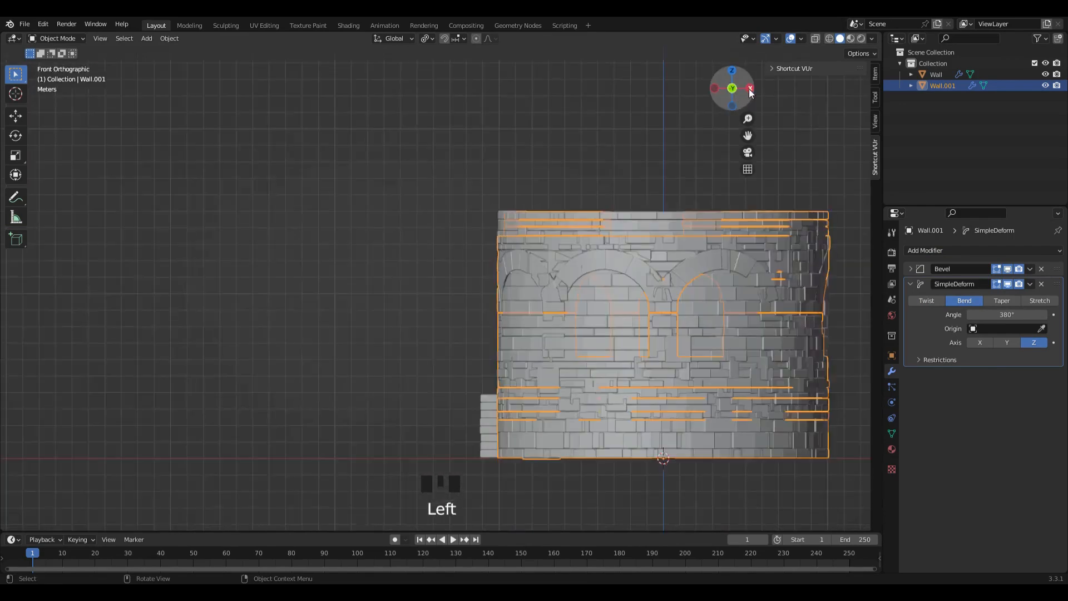
click(734, 88)
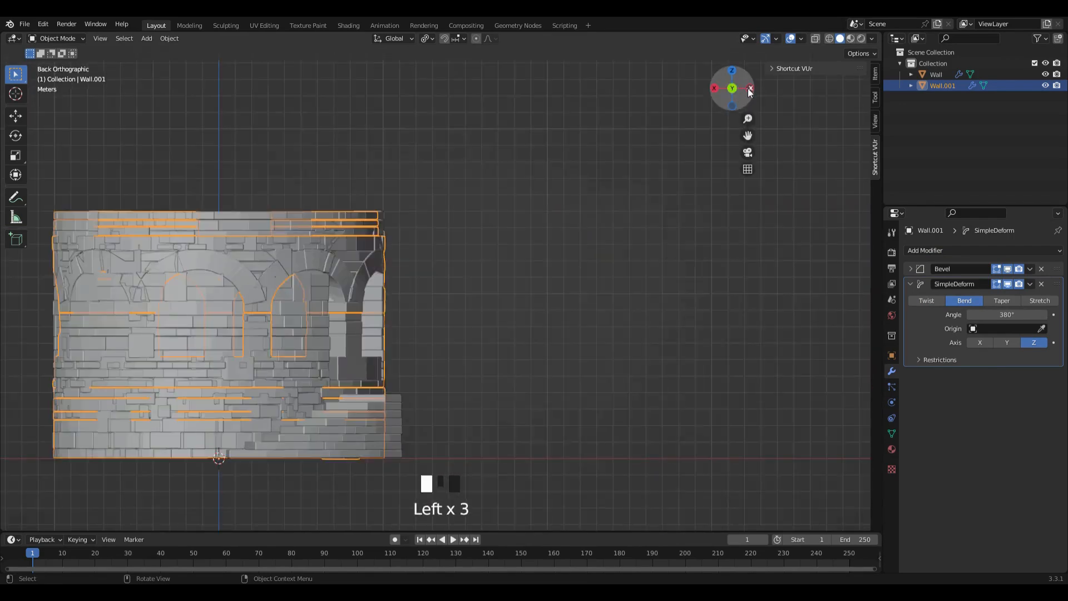
click(749, 89)
scroll(294, 248, down, 4)
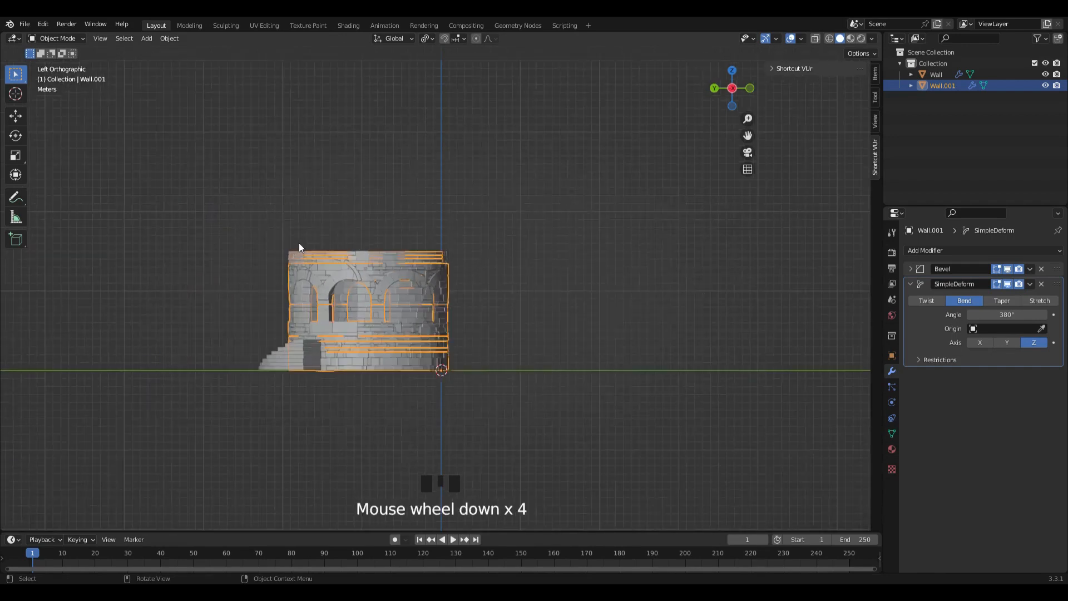
shift+middle_drag(299, 242, 386, 305)
click(24, 115)
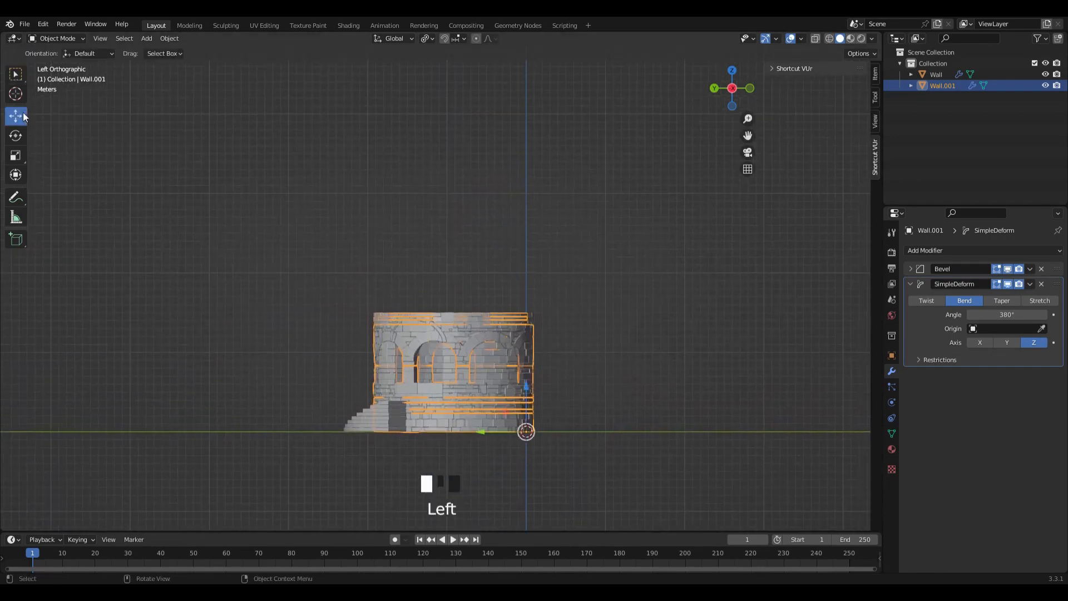
drag(526, 385, 525, 271)
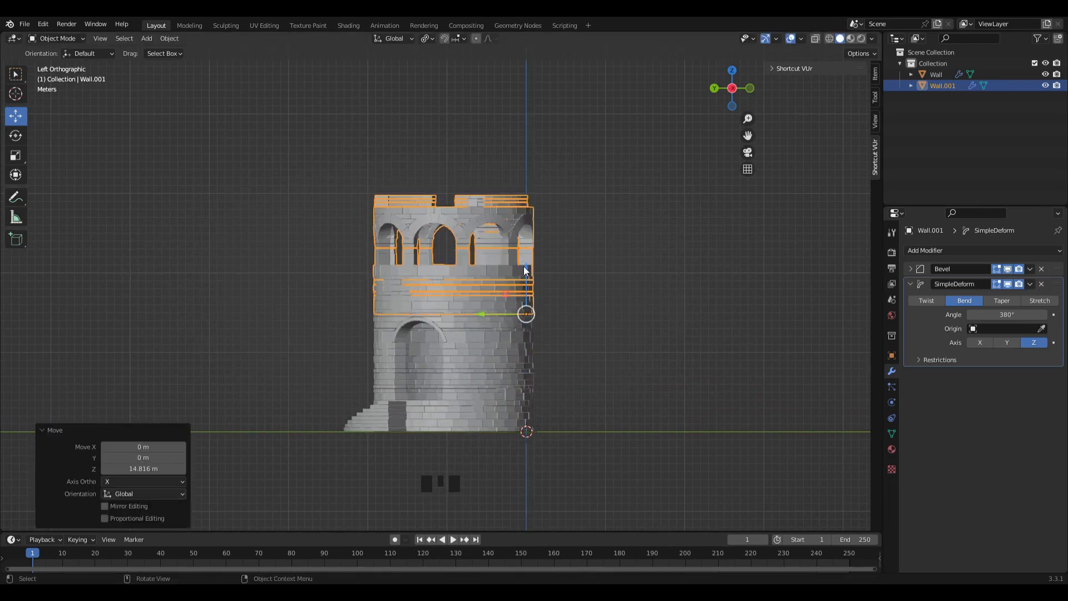
click(626, 324)
middle_drag(449, 330, 516, 336)
scroll(501, 337, up, 2)
click(445, 292)
scroll(549, 305, down, 2)
click(539, 322)
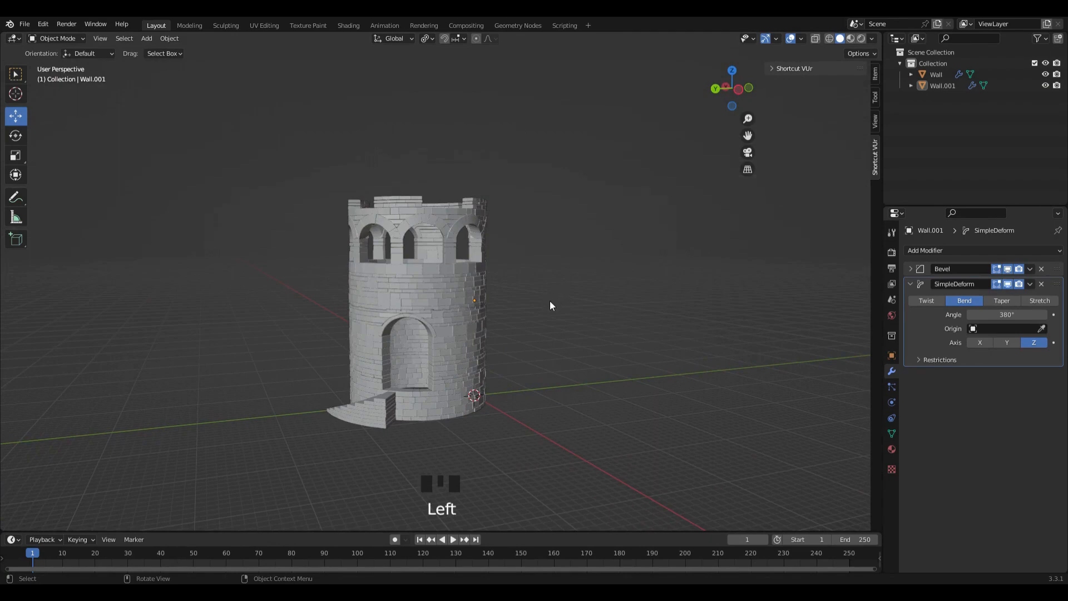
- Add another arcade wall with Wall Factory, keeping Top Arch enabled and turning off Crenels
key(shift+a)
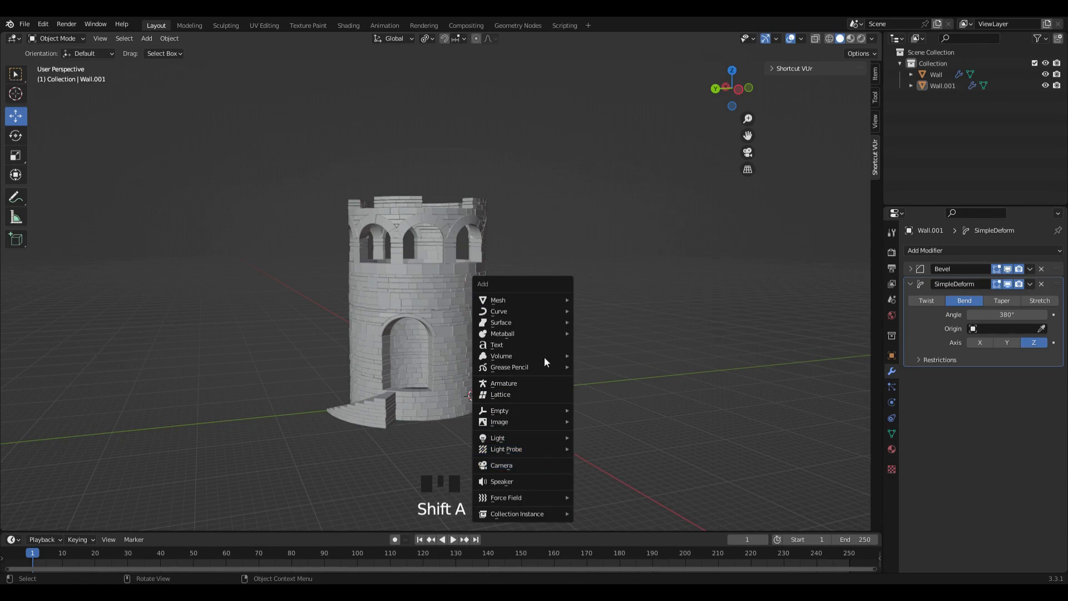
mouse_move(546, 301)
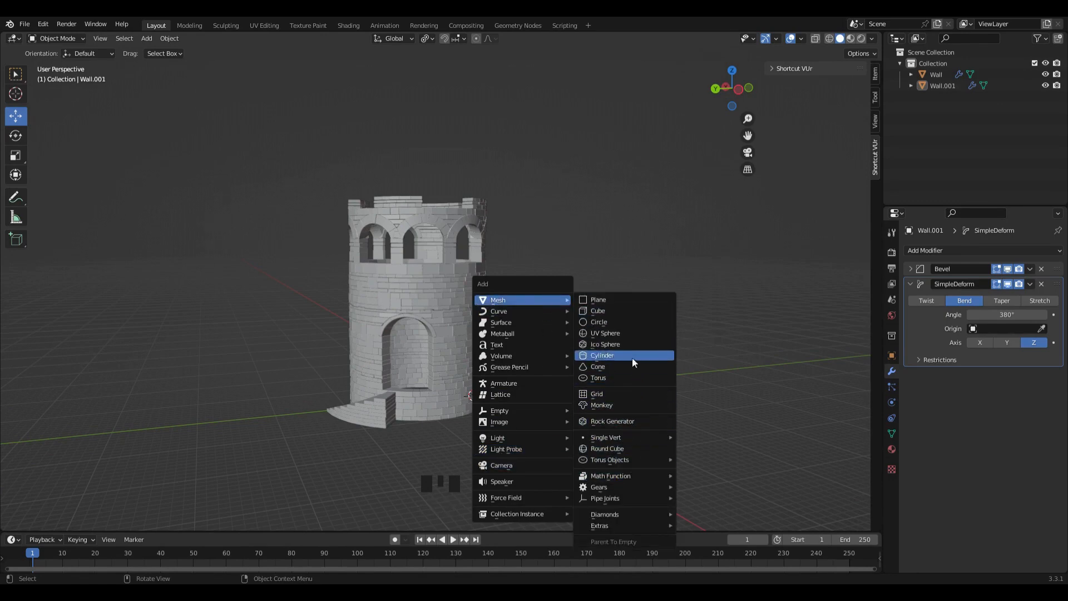
mouse_move(633, 524)
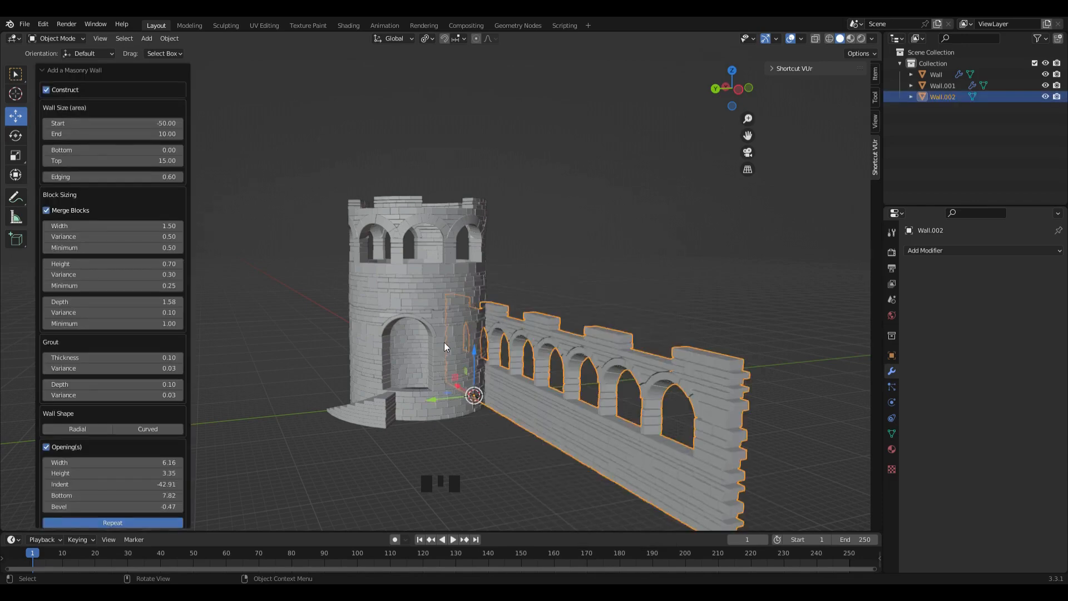
middle_drag(513, 372, 566, 118)
scroll(515, 394, up, 4)
click(738, 83)
scroll(492, 290, down, 3)
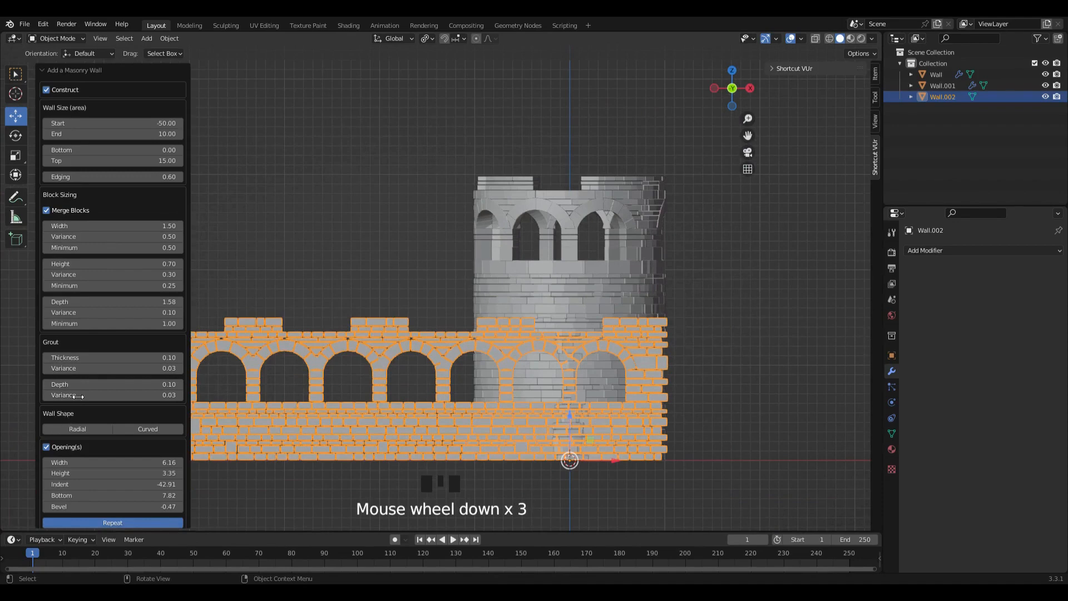
scroll(95, 318, down, 8)
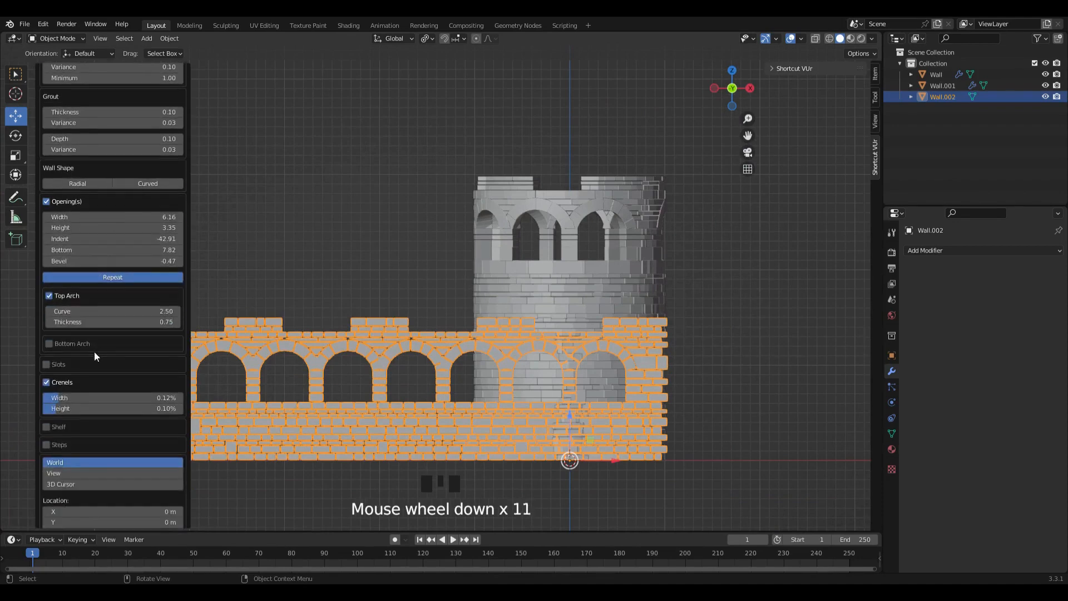
click(51, 295)
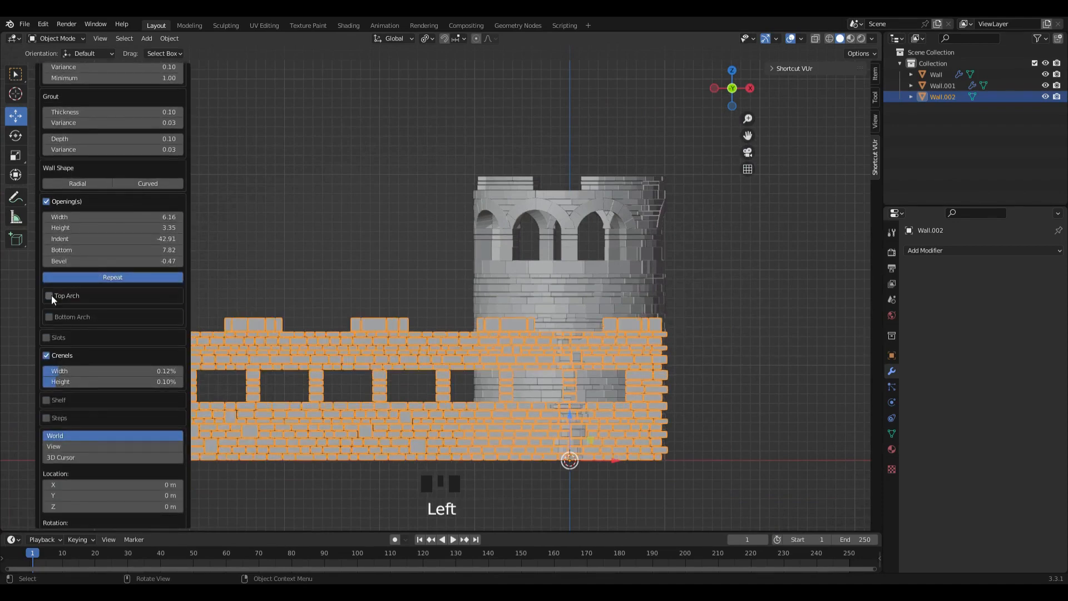
click(51, 295)
click(48, 381)
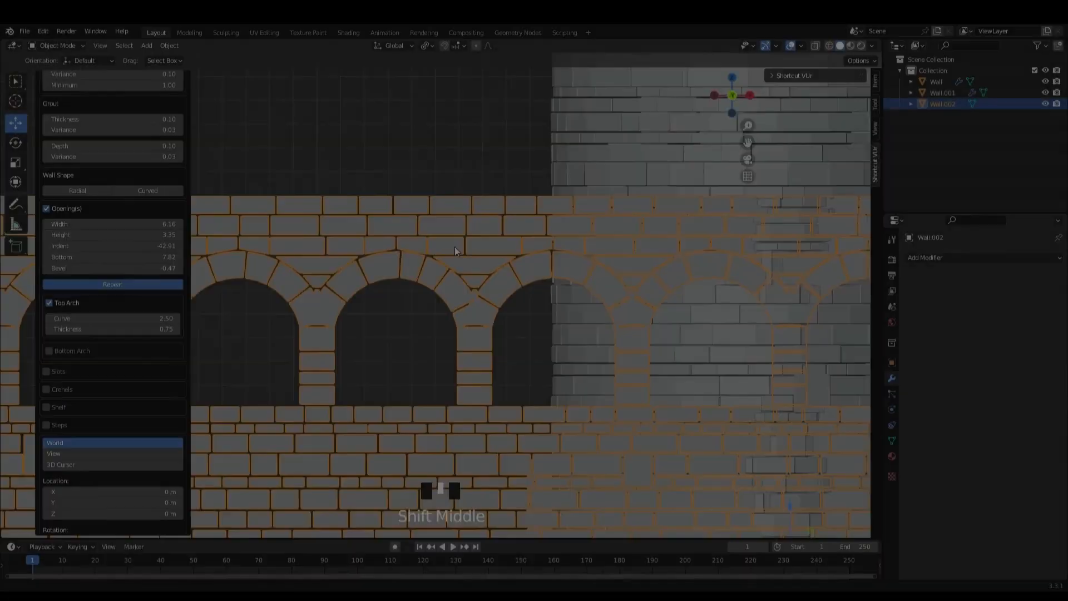
- Enlarge the new wall's bricks about their individual origins by a factor of 1.086 in Edit Mode, returning to Object Mode
shift+middle_drag(455, 246, 462, 180)
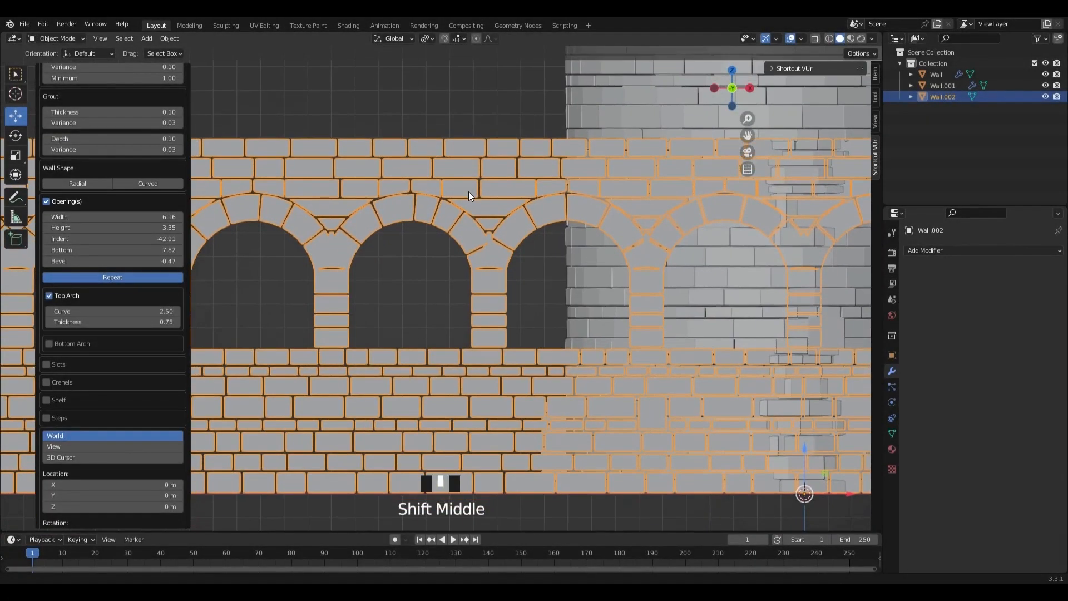
click(433, 39)
click(433, 39)
key(Tab)
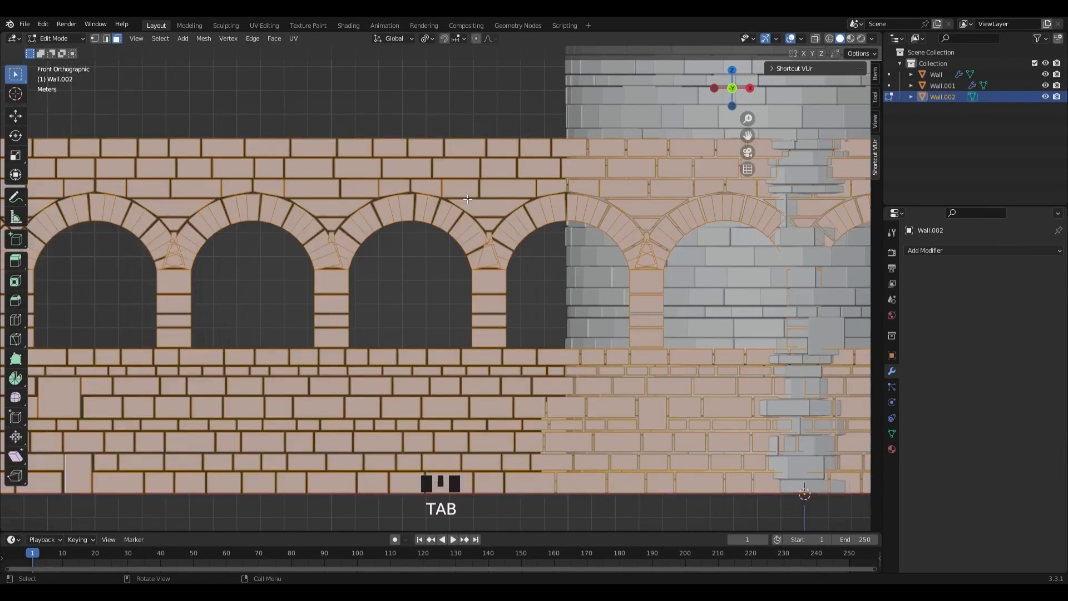
click(426, 39)
click(443, 77)
scroll(468, 216, up, 2)
key(s)
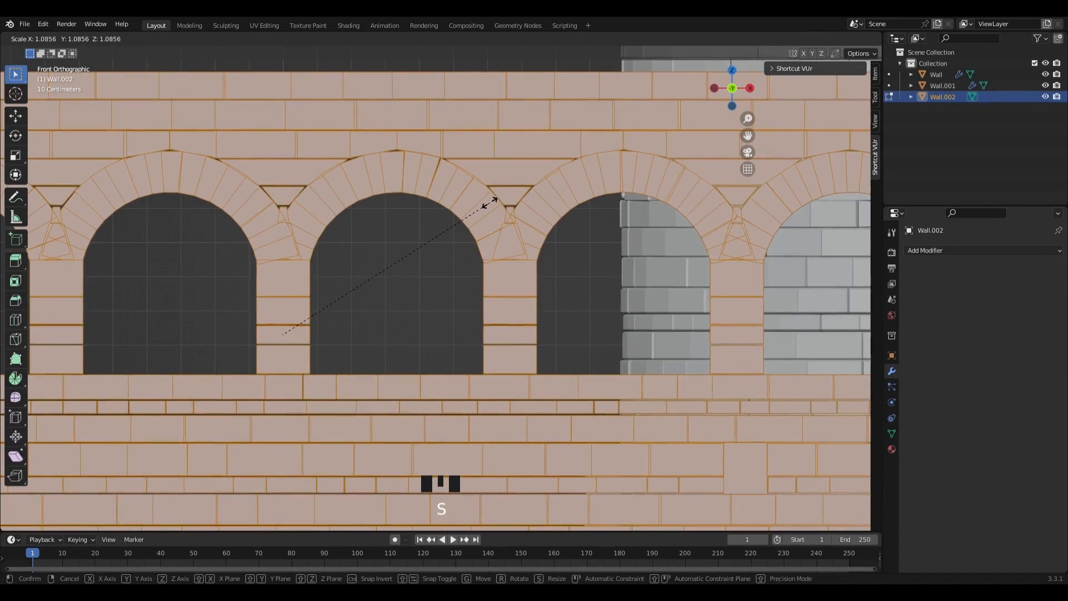
click(494, 207)
scroll(485, 181, down, 4)
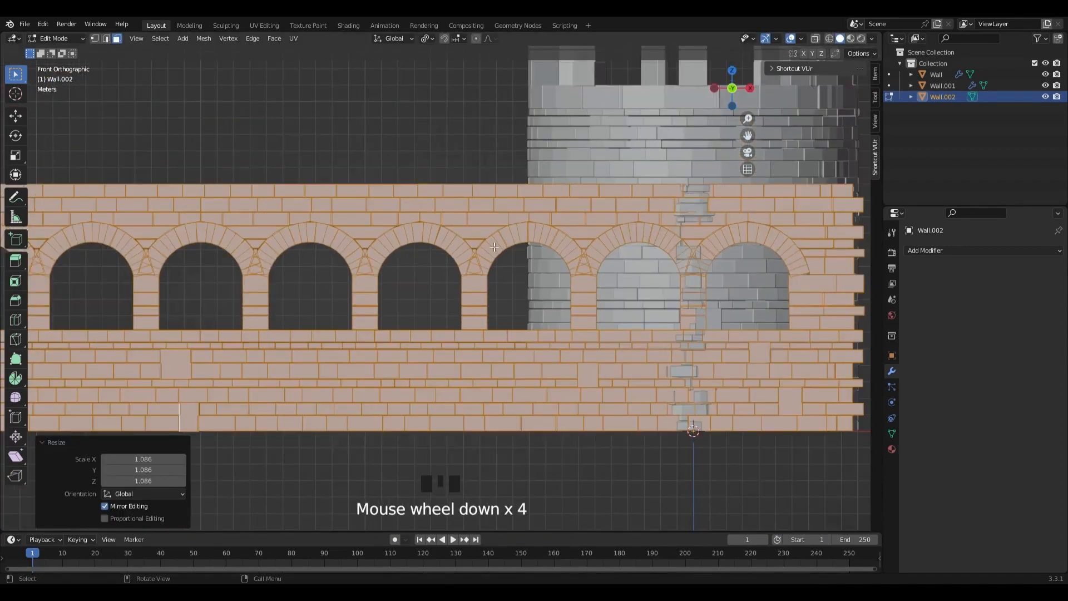
key(Tab)
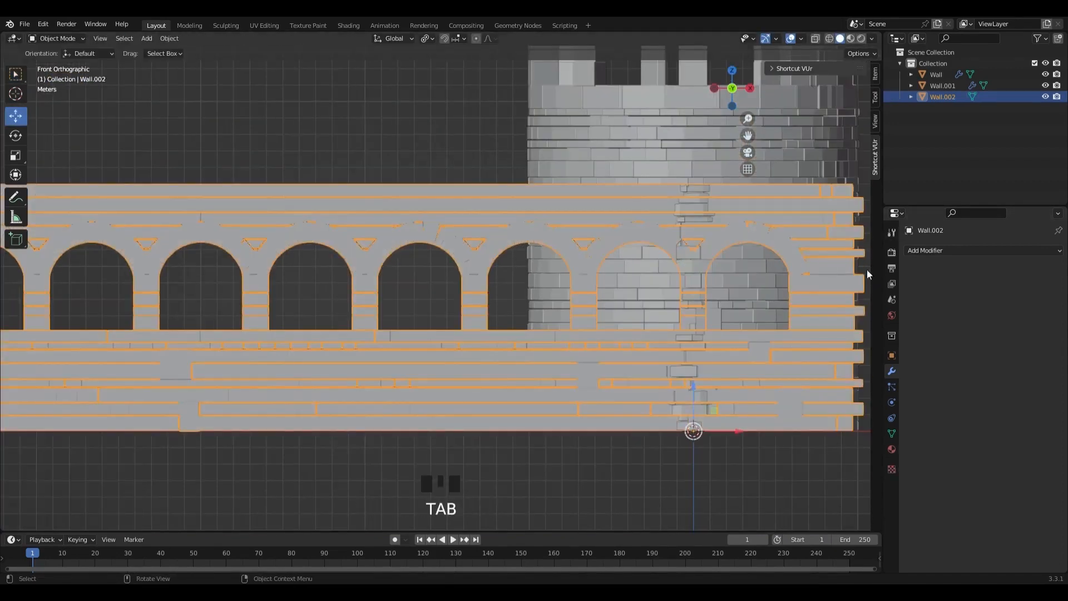
- Add a Bevel modifier to the new wall with an Amount of 0.05 m
click(948, 251)
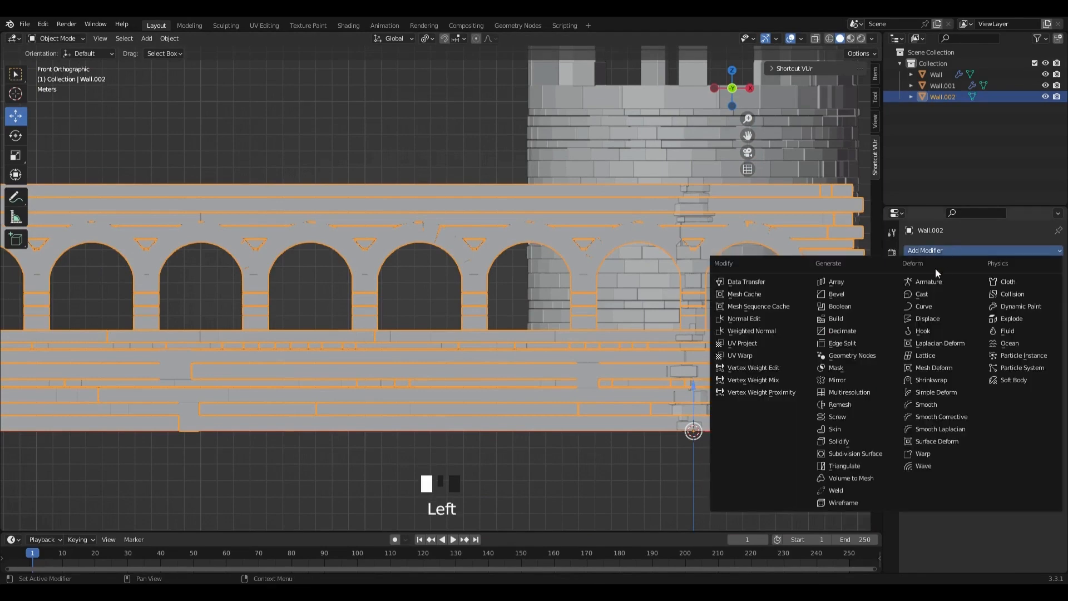
click(846, 293)
click(1028, 317)
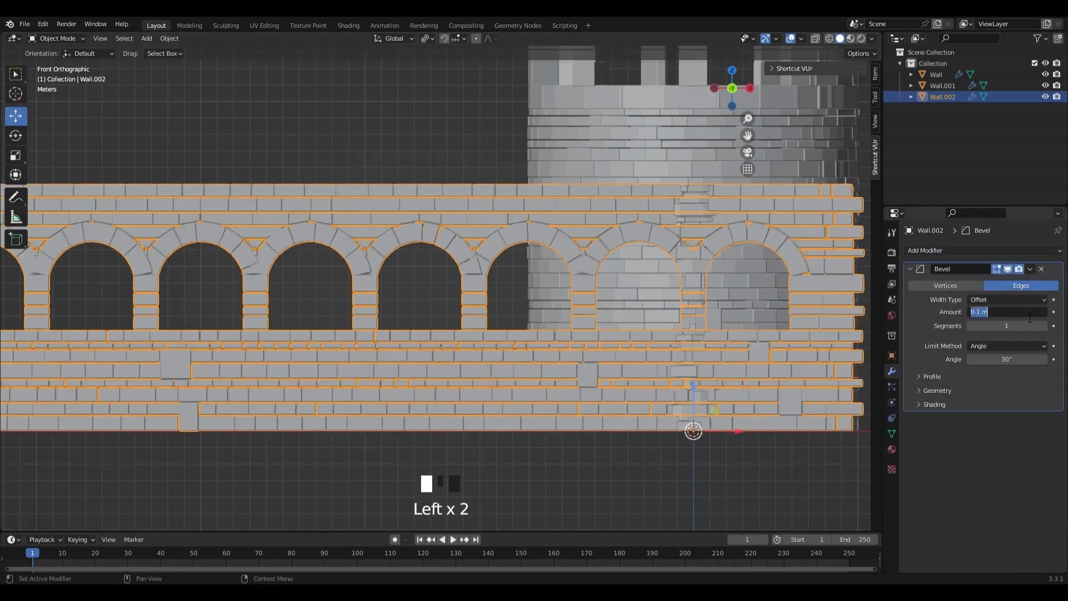
text(0.05)
key(Return)
click(911, 270)
- Add a Simple Deform modifier to the new wall, using Bend around the Z axis at 380°
click(924, 251)
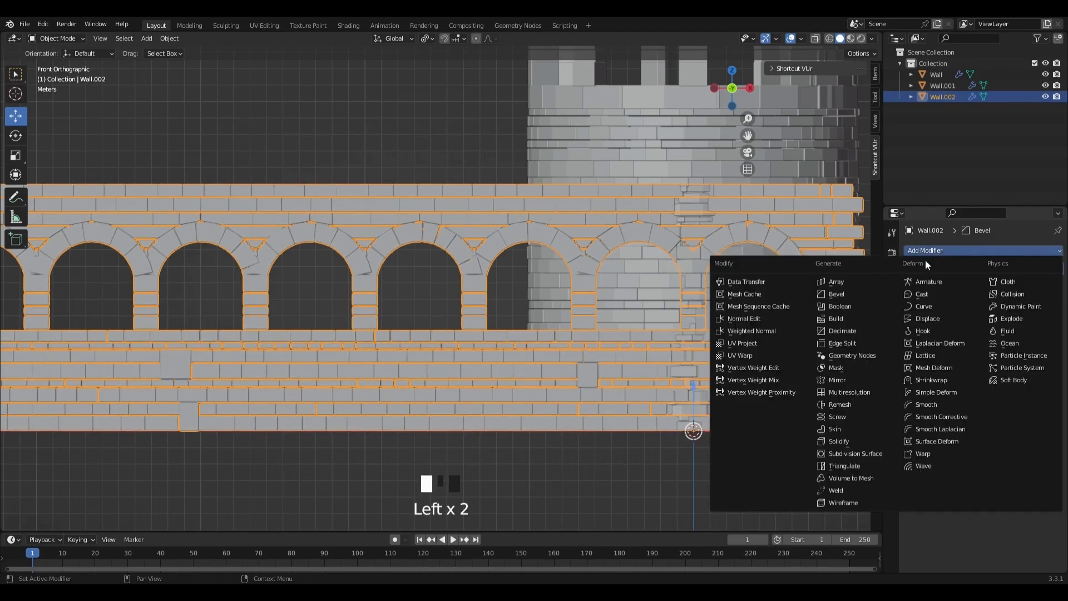
click(931, 392)
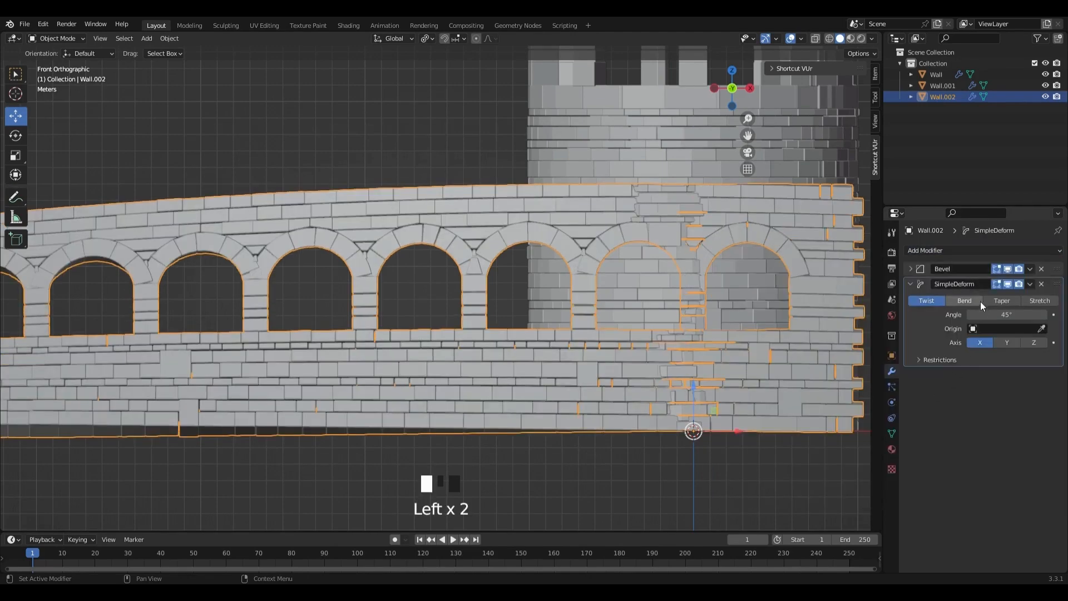
click(966, 301)
click(1033, 343)
click(1012, 315)
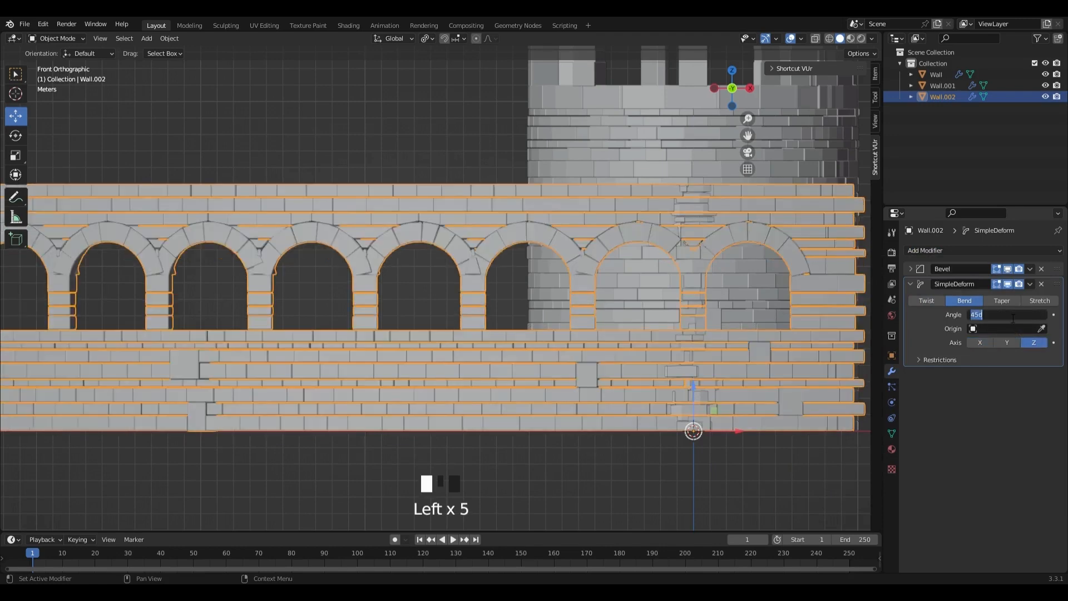
text(380)
key(Return)
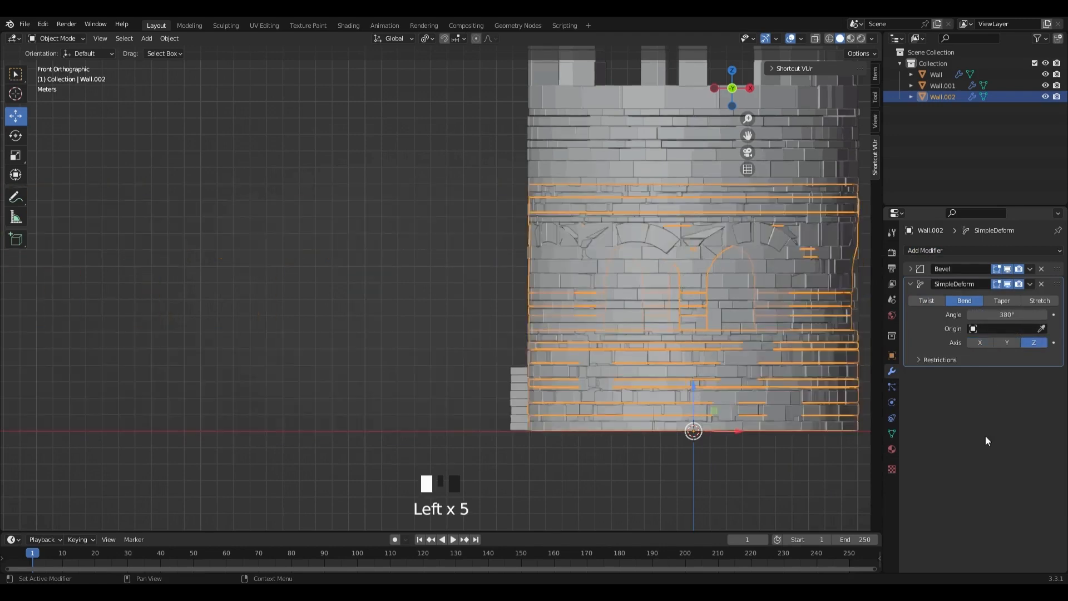
click(911, 284)
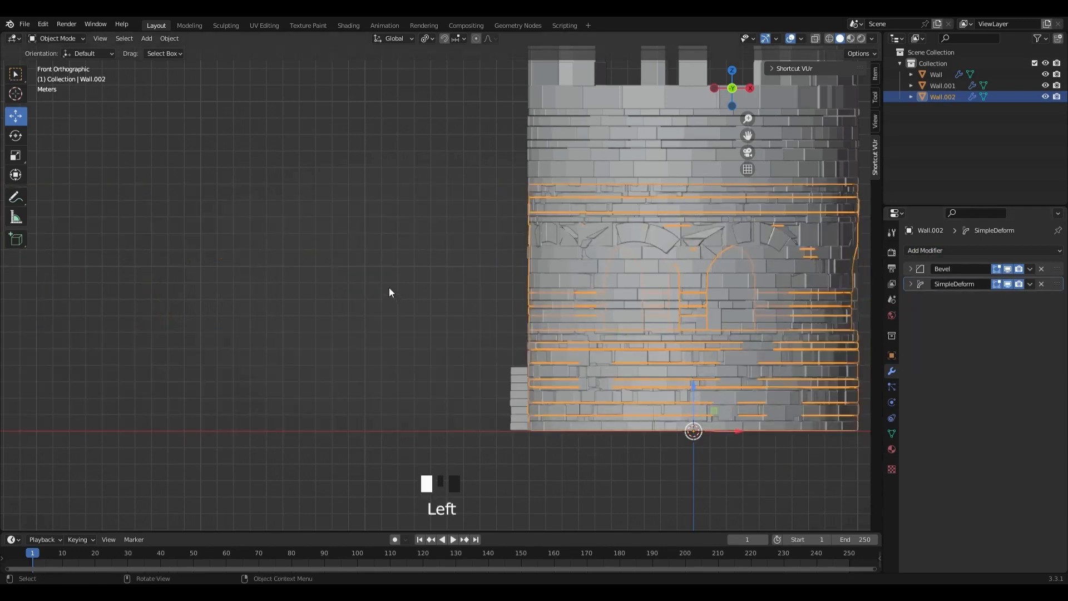
- Raise the new arcade wall and the crenellated top wall together by about 15.47 m along Z, above the base wall
middle_drag(389, 293, 546, 315)
scroll(512, 249, down, 6)
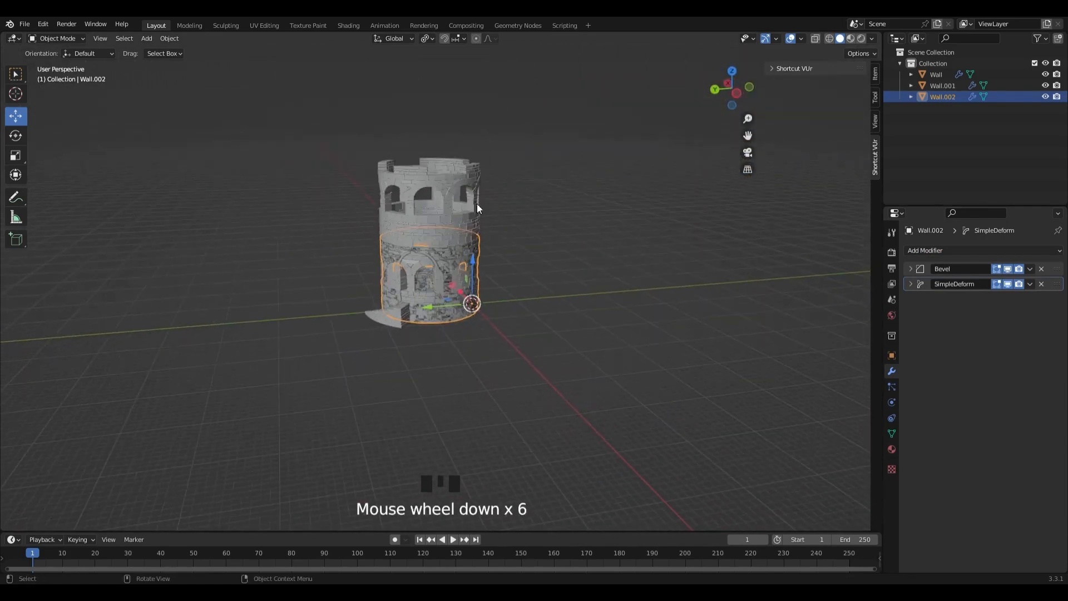
shift+click(434, 185)
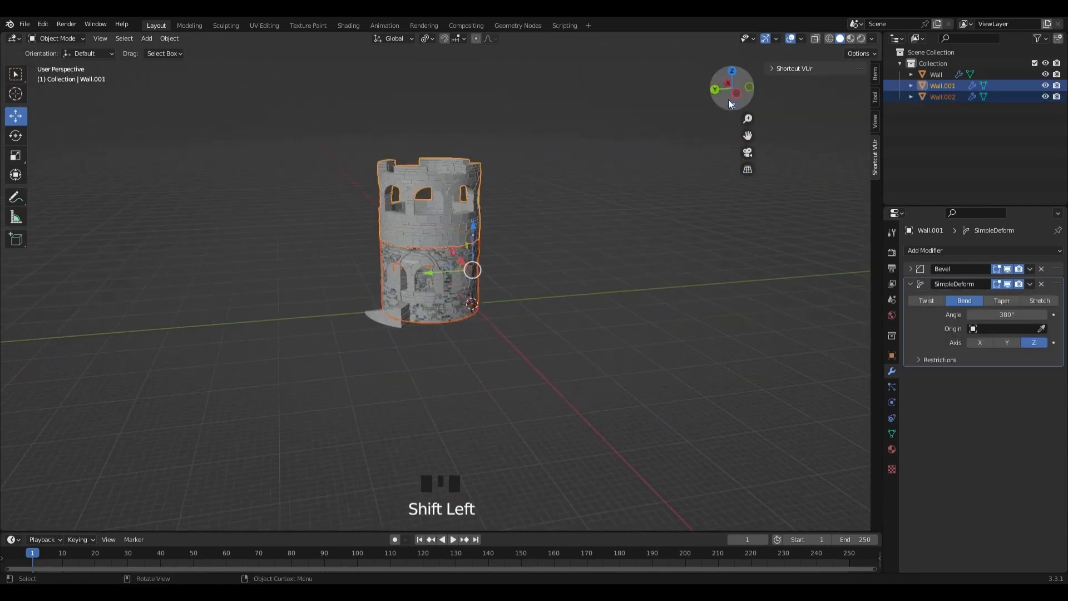
click(728, 84)
shift+middle_drag(508, 217, 526, 331)
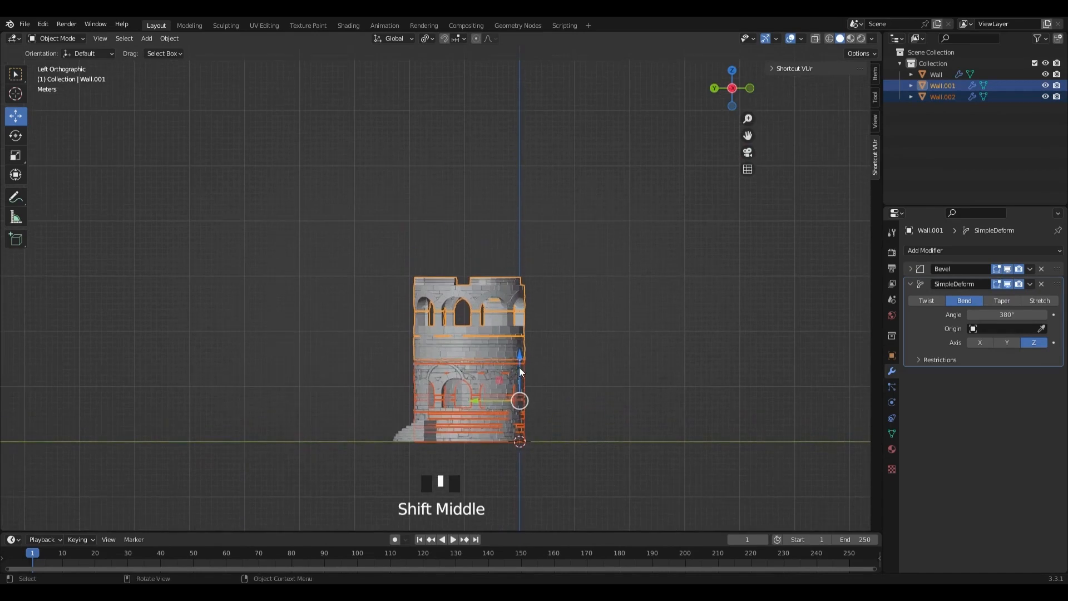
drag(519, 354, 542, 274)
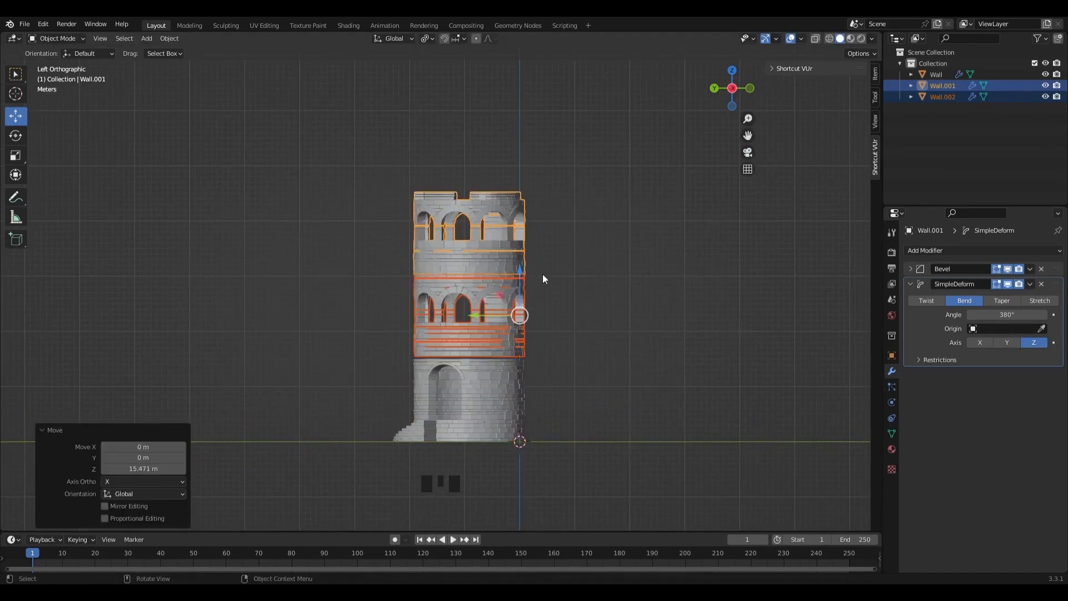
click(639, 299)
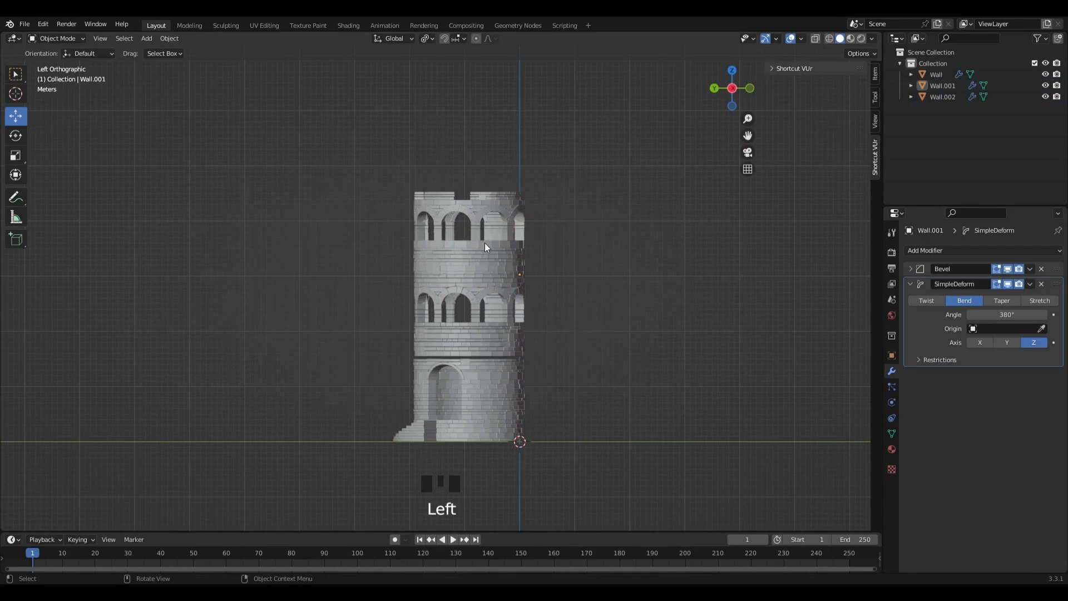
- Reselect both upper walls and lower them about 1.01 m along Z to close the gap above the base wall
key(ctrl+z)
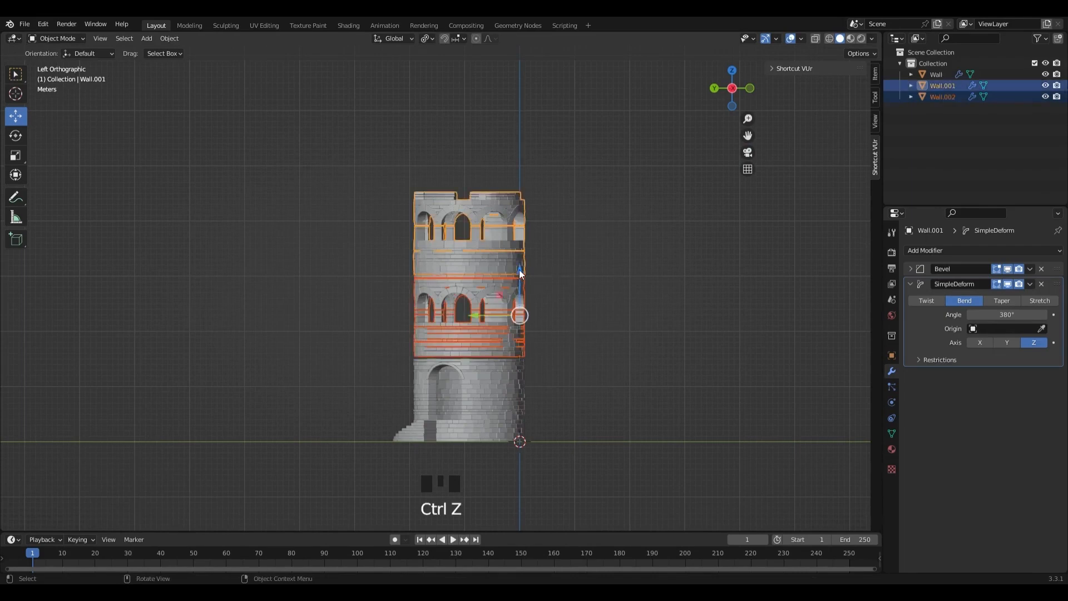
drag(520, 272, 526, 283)
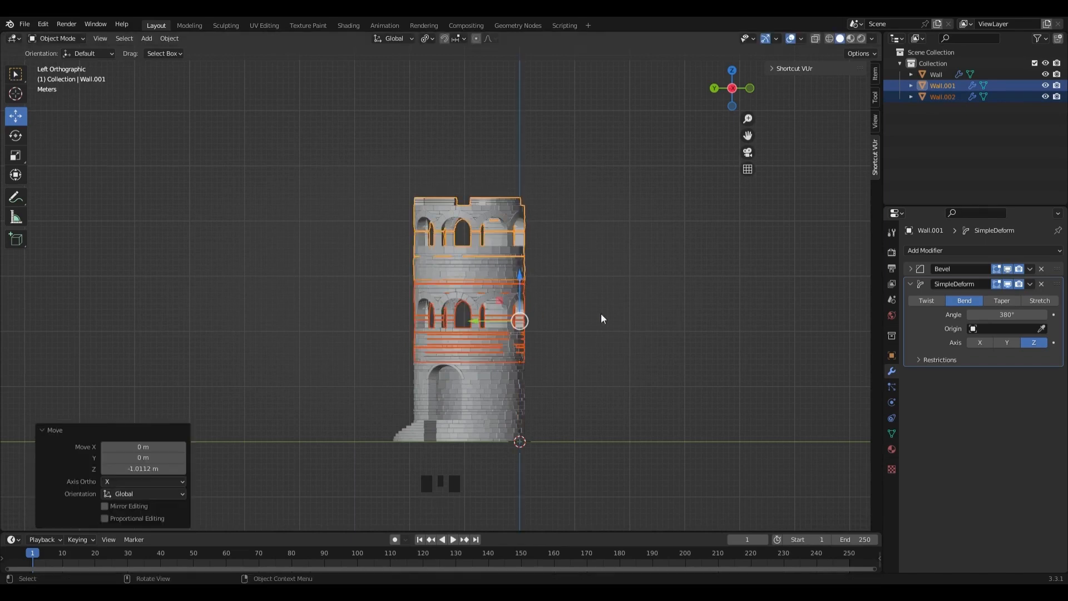
click(613, 317)
middle_drag(552, 329, 557, 249)
scroll(590, 326, up, 3)
scroll(592, 278, down, 1)
scroll(575, 269, up, 1)
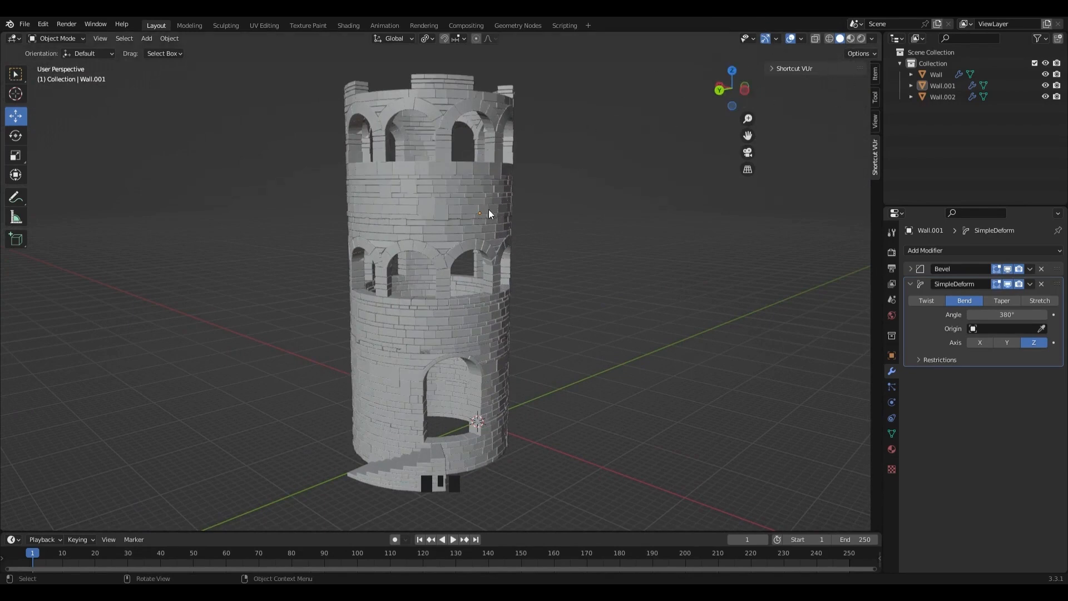
- Switch to Material Preview shading and give the base wall a new material with a grey Base Color of value 0.334
click(464, 393)
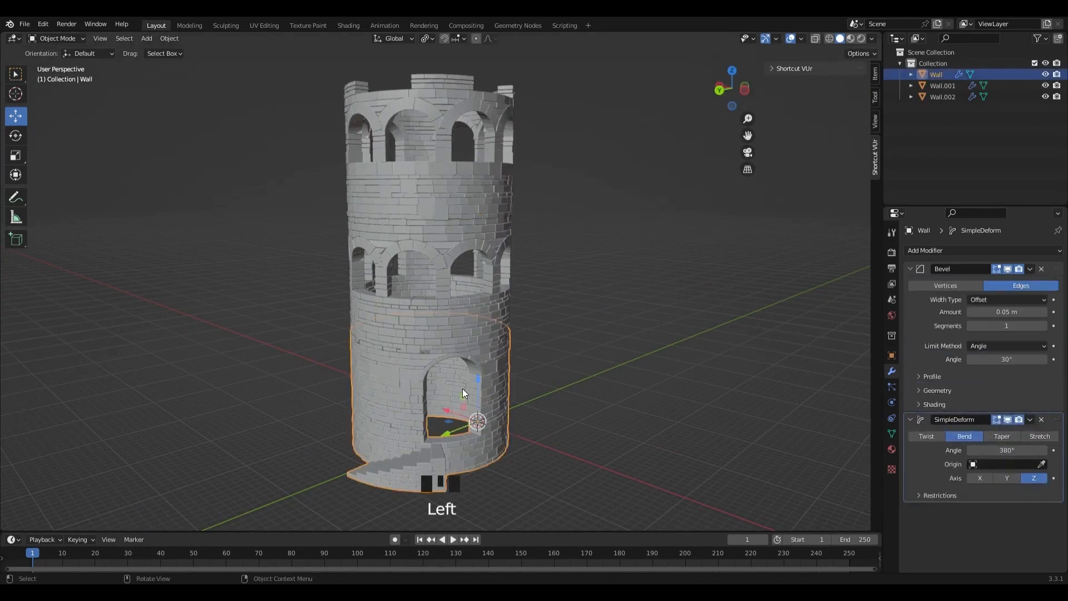
click(851, 38)
click(392, 351)
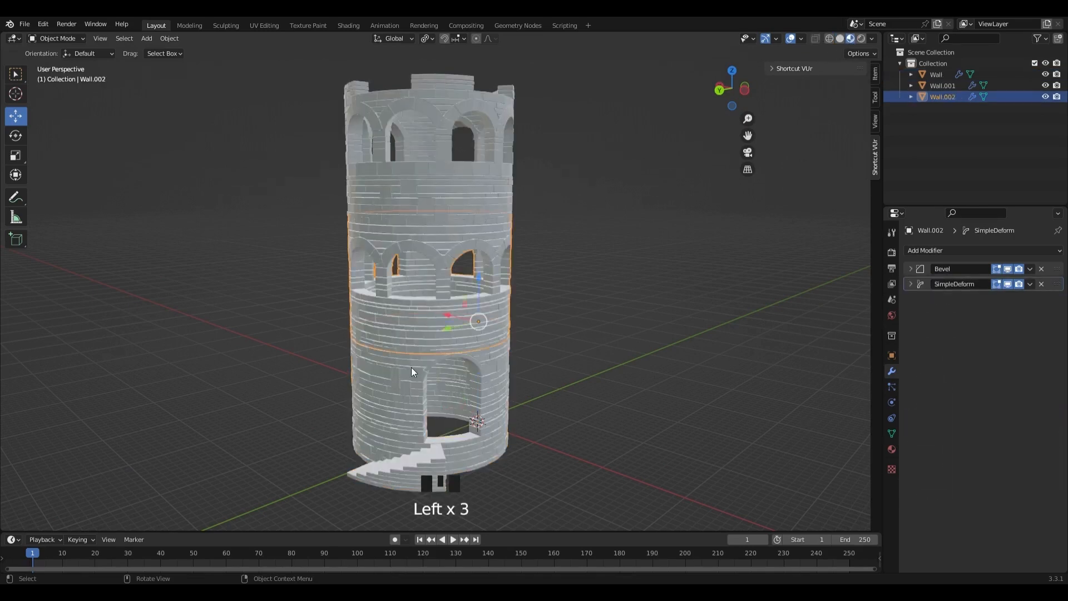
click(388, 390)
click(894, 445)
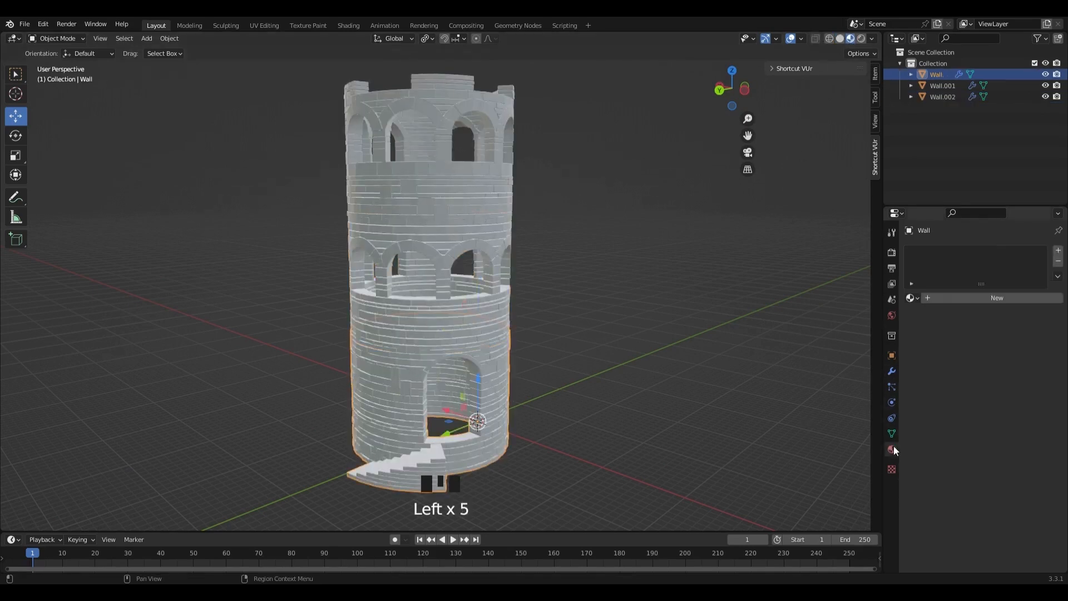
click(974, 298)
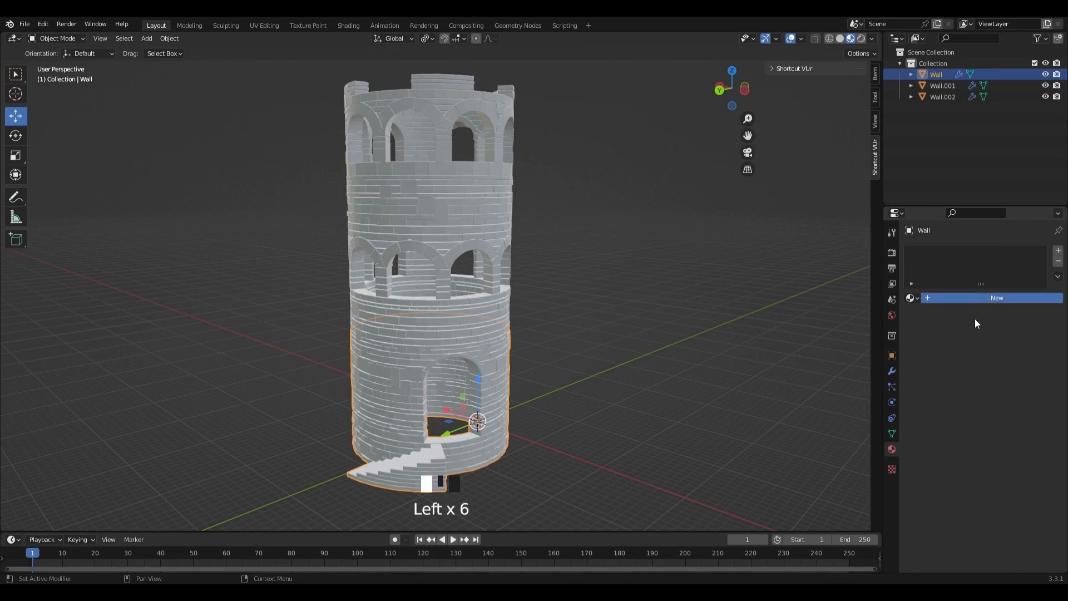
click(987, 416)
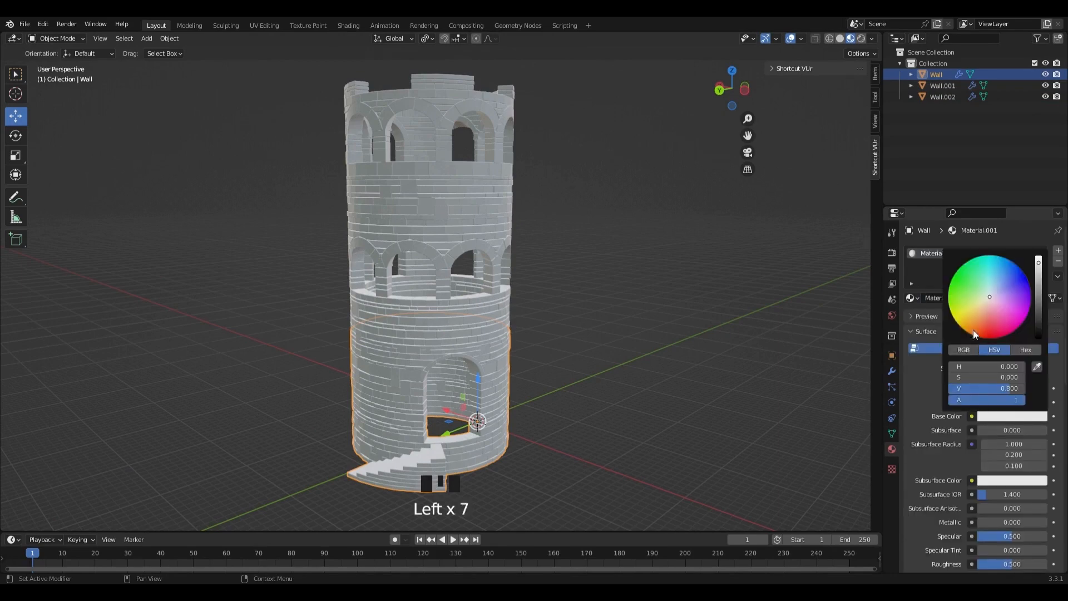
drag(1033, 302, 1038, 288)
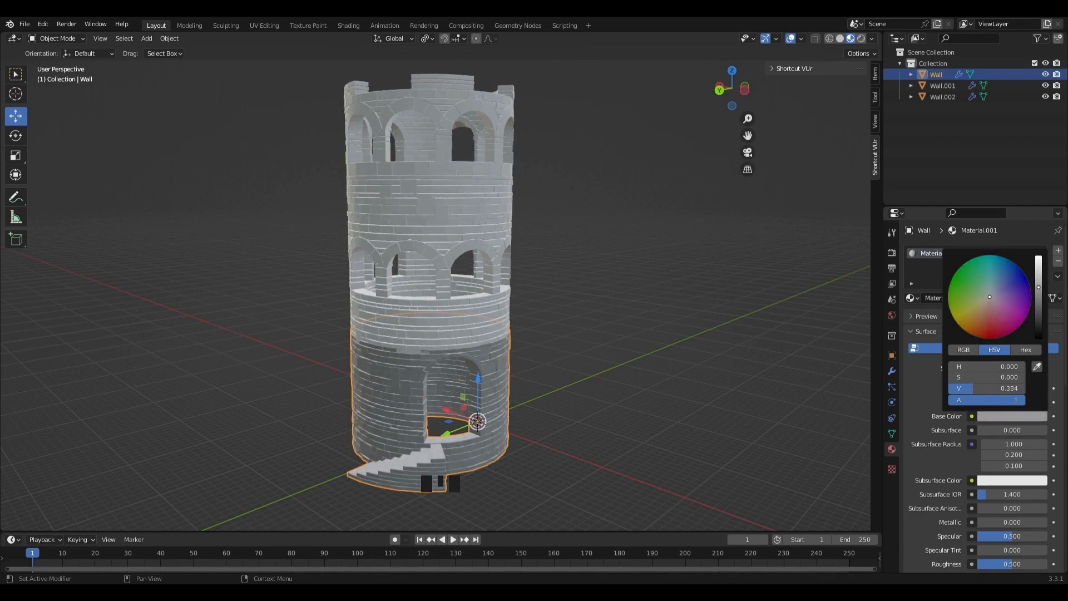
- Assign the base wall's grey material, Material.001, to the middle arcade wall and the crenellated top wall
click(486, 299)
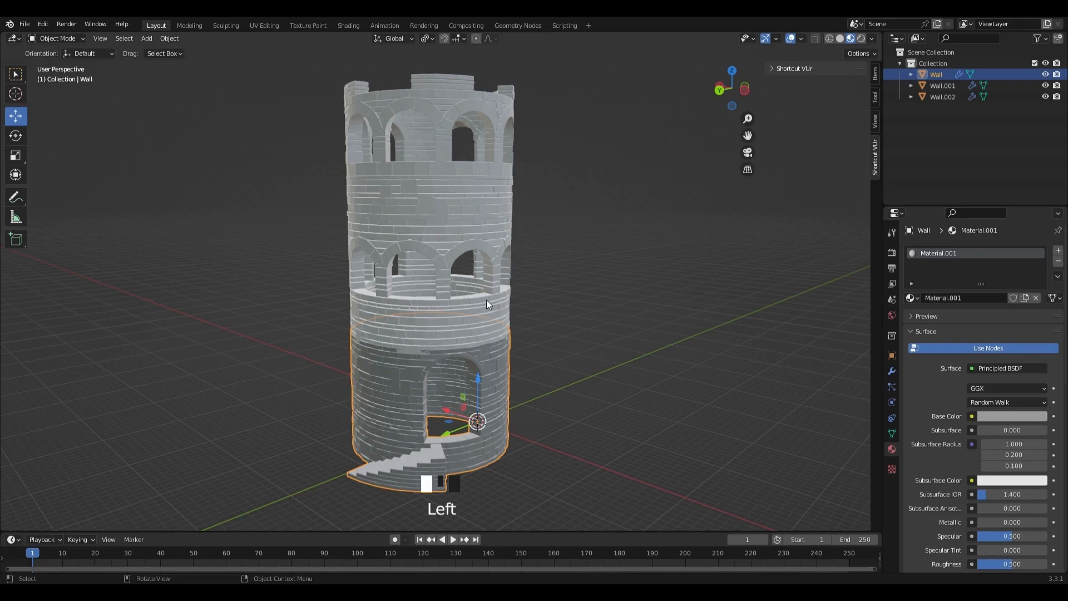
click(915, 299)
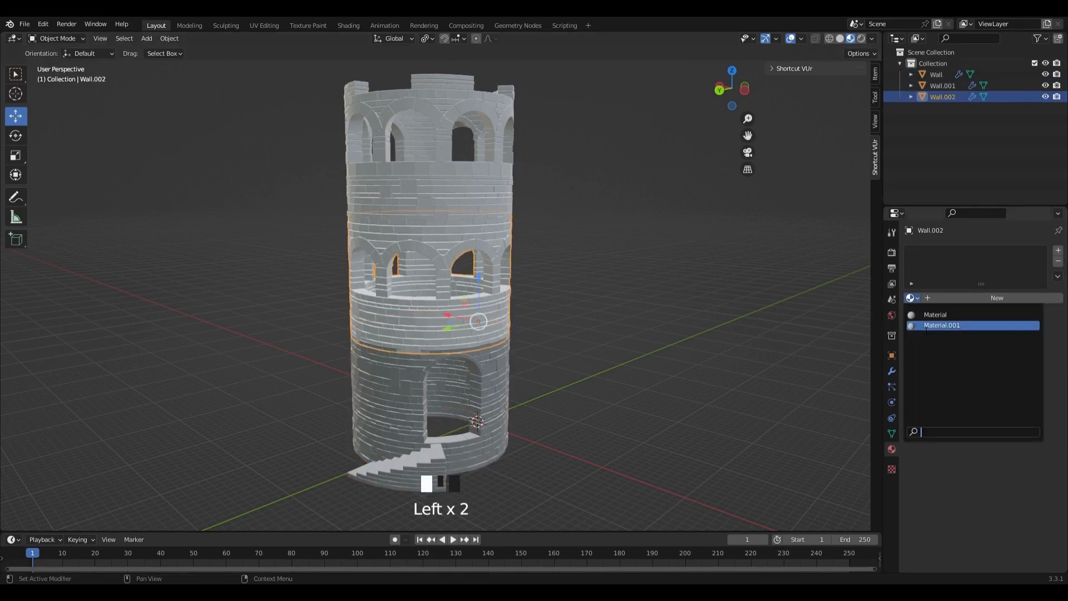
click(942, 325)
click(476, 189)
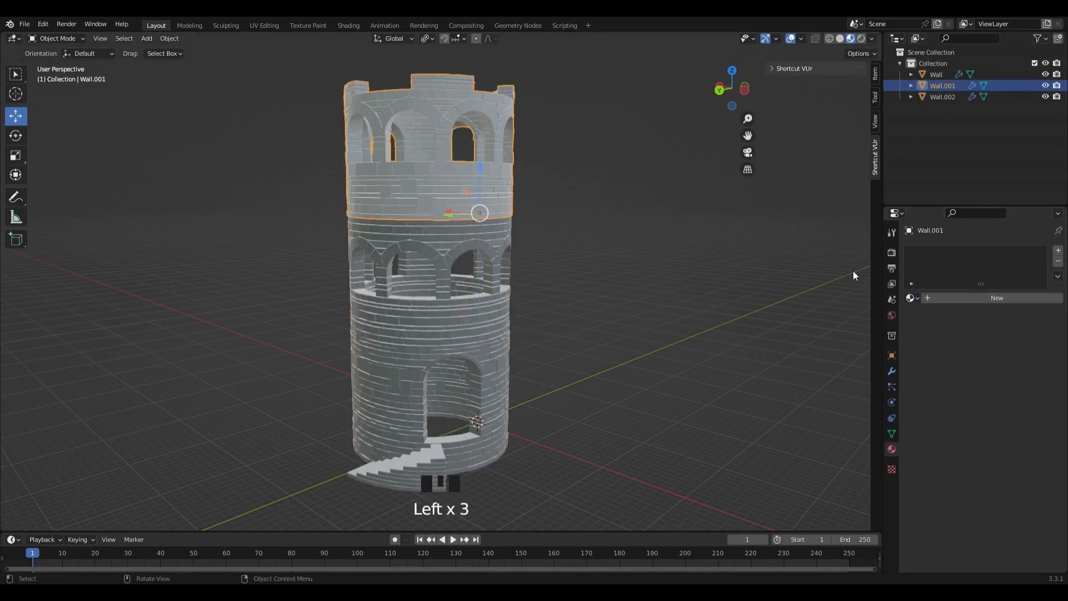
click(912, 299)
click(924, 327)
click(704, 270)
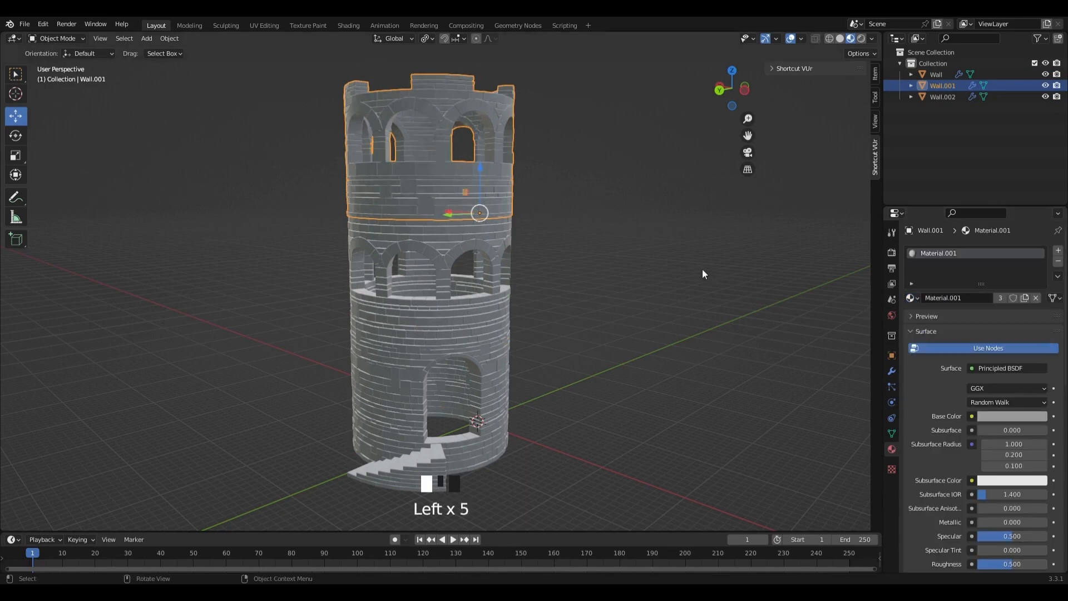
middle_drag(521, 354, 563, 372)
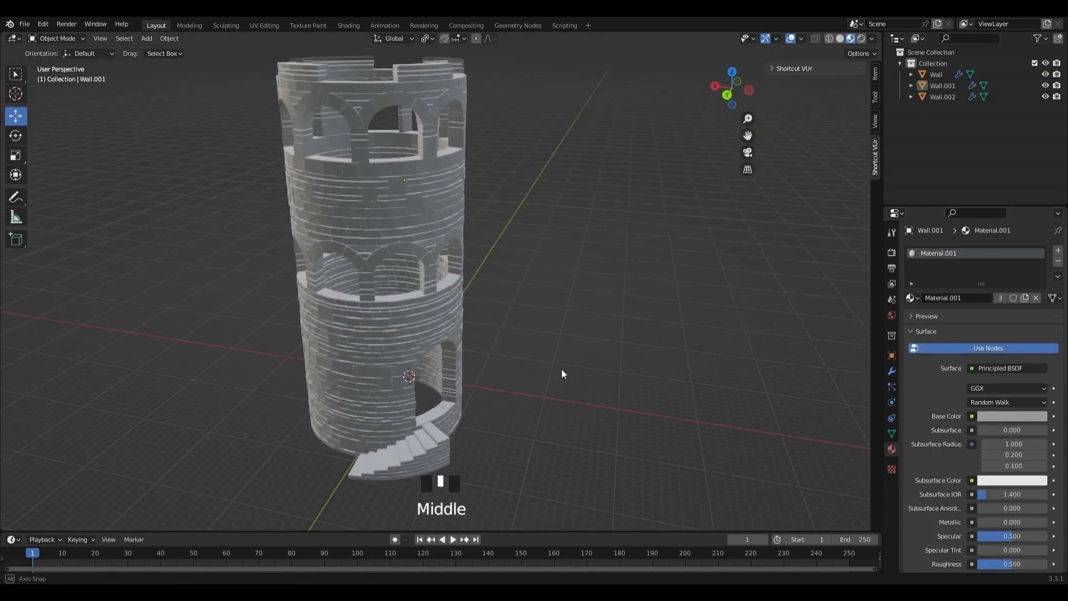
mouse_move(541, 317)
shift+middle_down()
mouse_move(558, 310)
mouse_move(596, 329)
mouse_move(543, 315)
mouse_move(553, 319)
shift+middle_up()
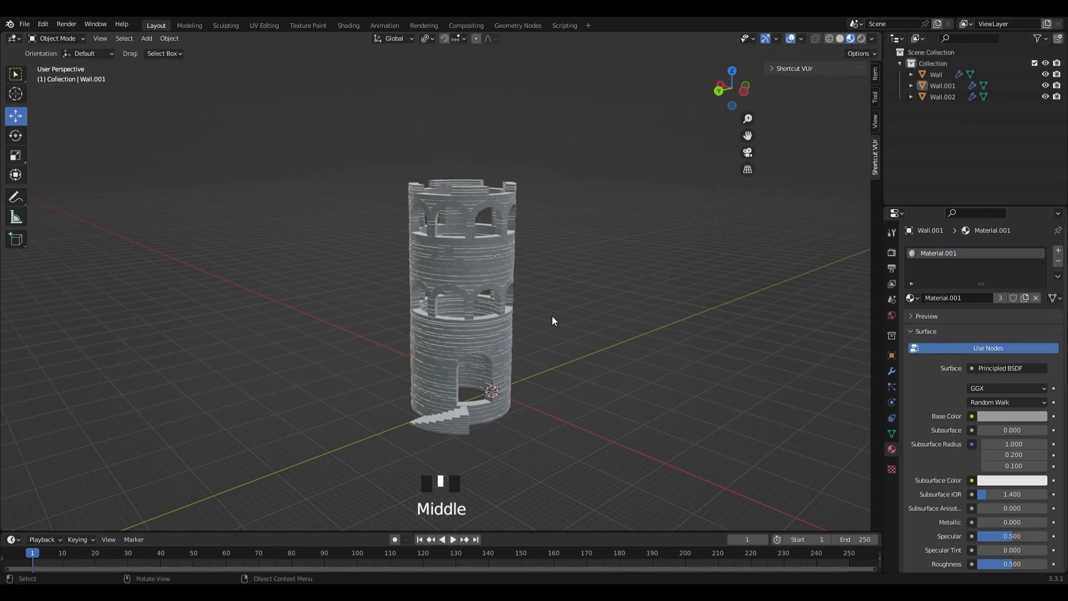